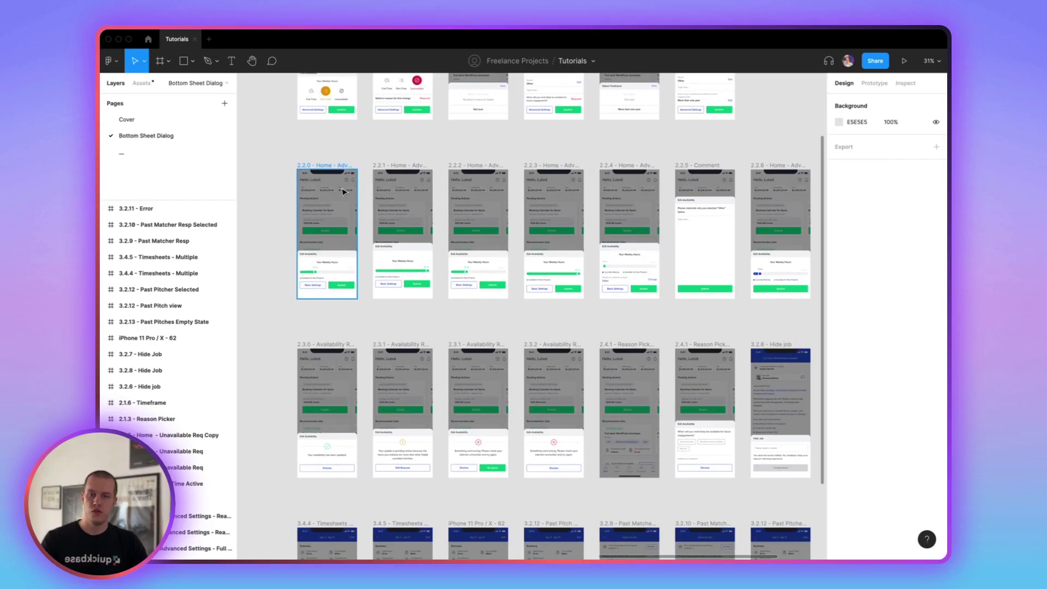
Step: Look over the rows of bottom sheet dialog screens on the page
left_click_drag(496, 320, 526, 288)
scroll(514, 335, "down", 4)
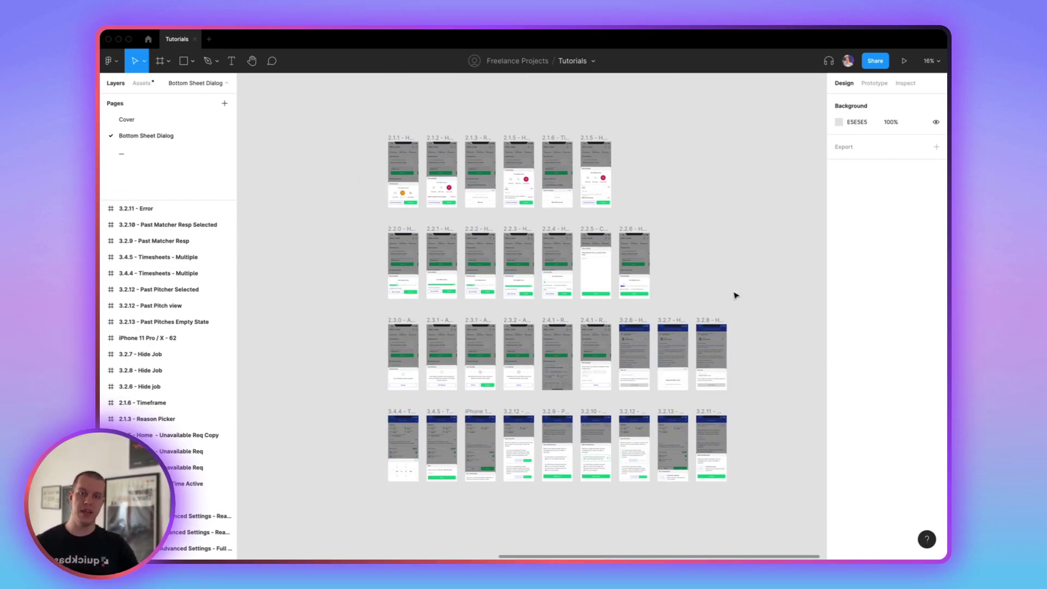
scroll(447, 265, "up", 5)
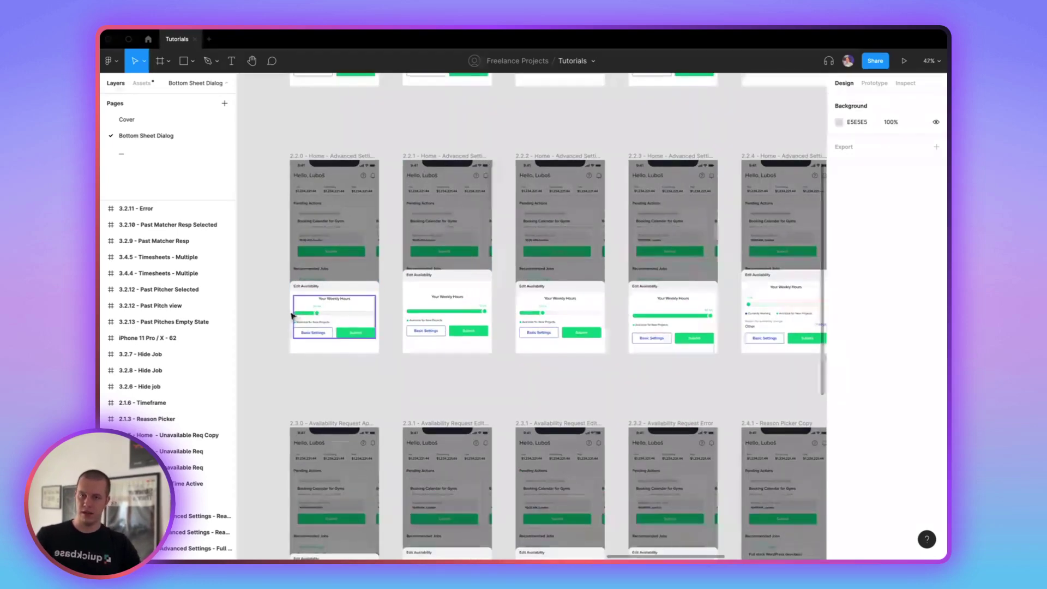
scroll(589, 253, "up", 3)
scroll(638, 415, "down", 5)
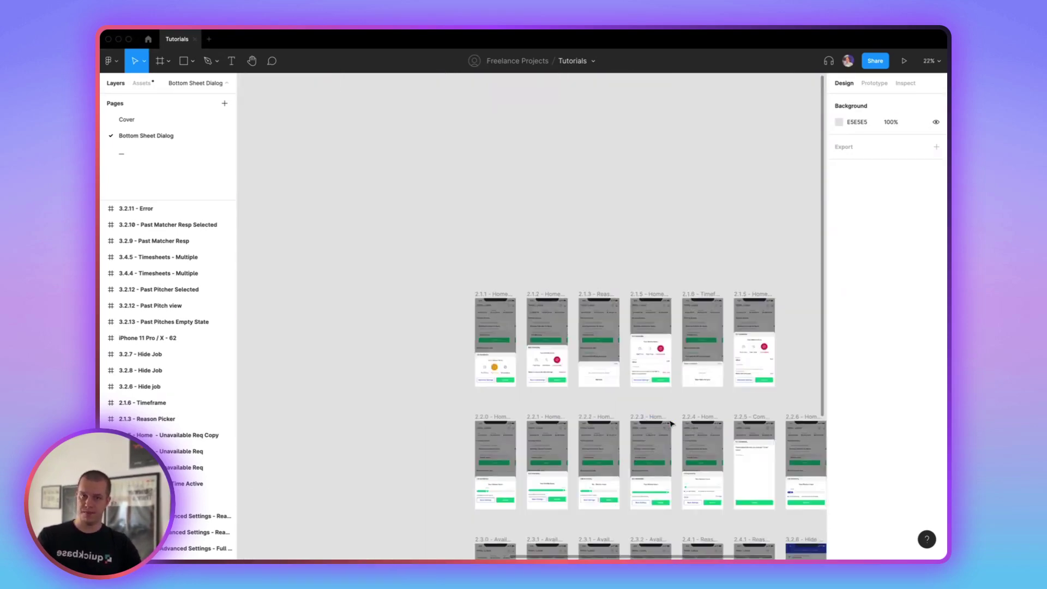
scroll(567, 307, "down", 3)
scroll(567, 307, "left", 3)
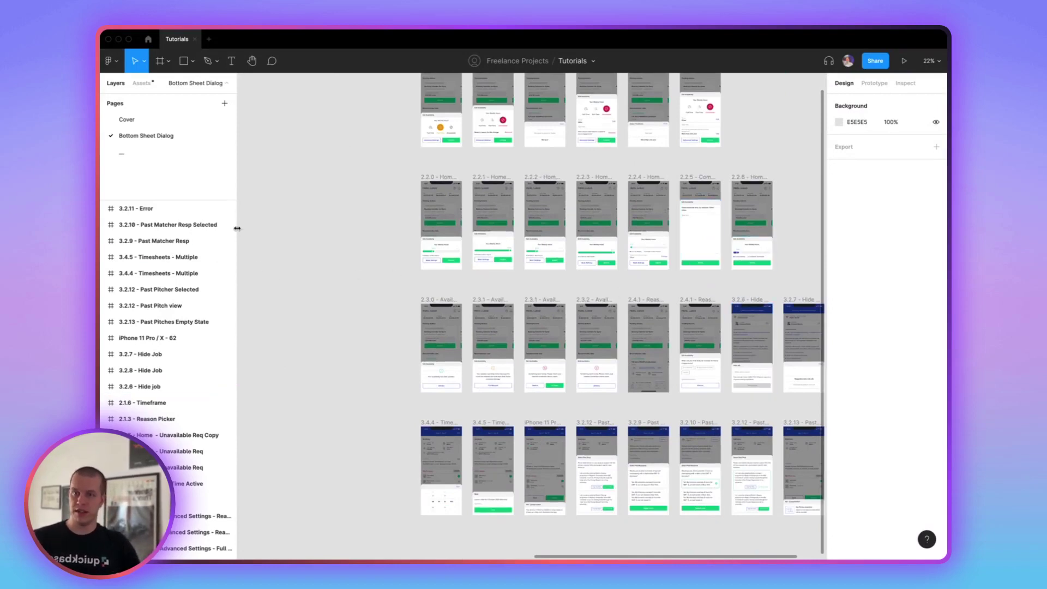
Step: Narrow the layers sidebar and move the "2.1.1 - Home - Part Time Active" frame onto the empty canvas away from the other screens
left_click_drag(237, 229, 208, 231)
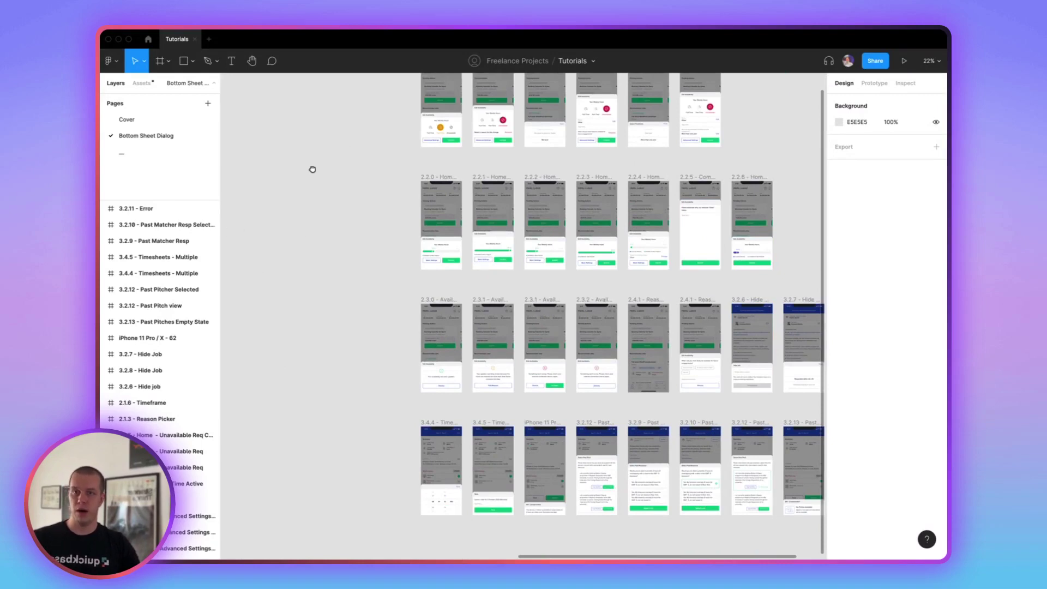
left_click_drag(312, 169, 519, 326)
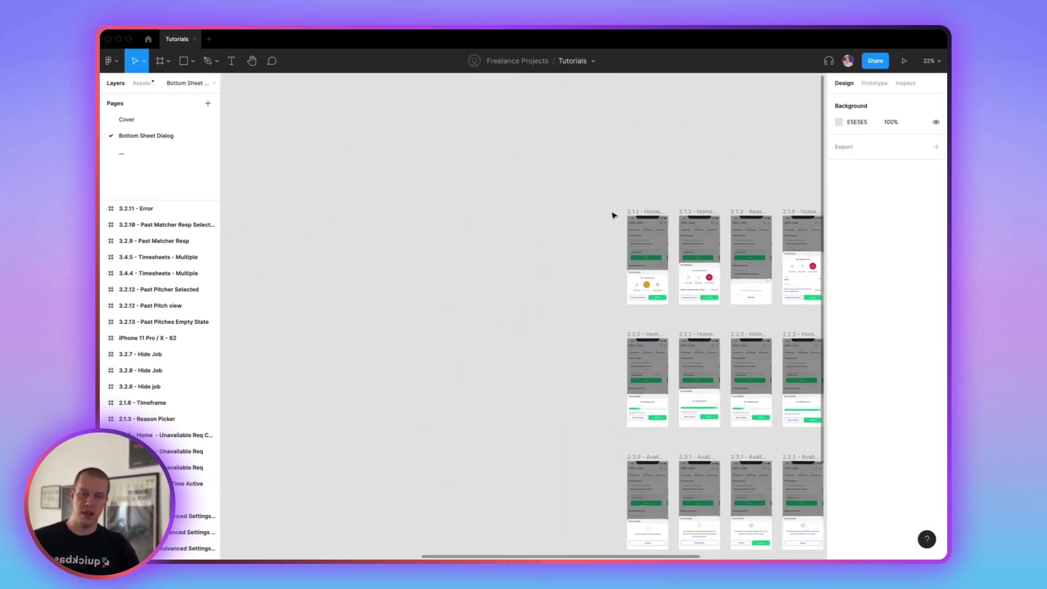
left_click_drag(588, 229, 253, 234)
left_click_drag(325, 315, 446, 262)
scroll(445, 258, "up", 4)
scroll(369, 269, "up", 2)
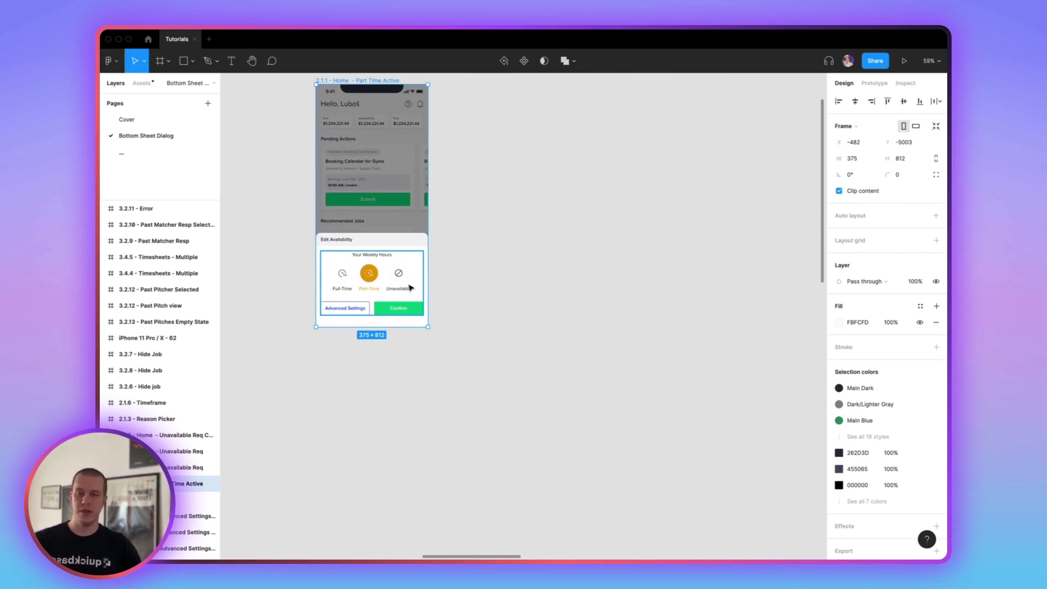
left_click(519, 279)
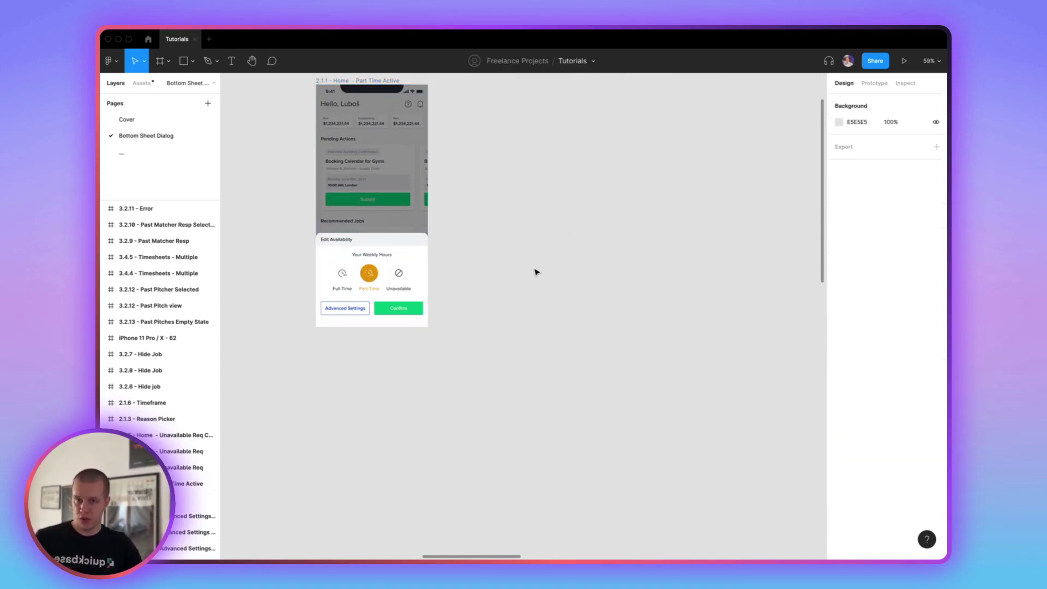
left_click_drag(536, 272, 495, 306)
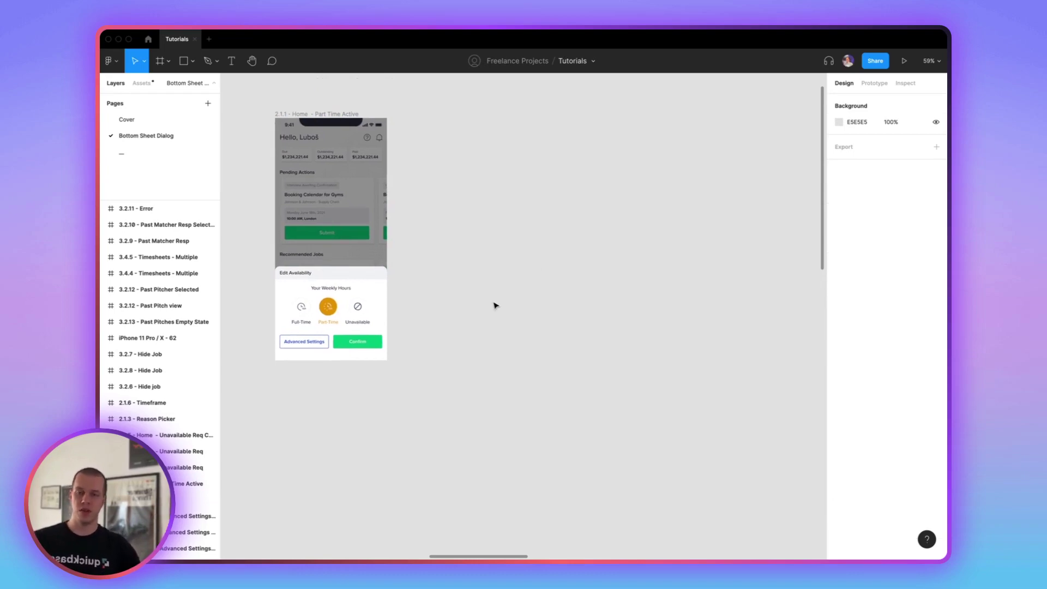
Step: Add a "Replace me" text layer on the empty canvas beside the Part Time Active screen
key("t")
left_click(491, 293)
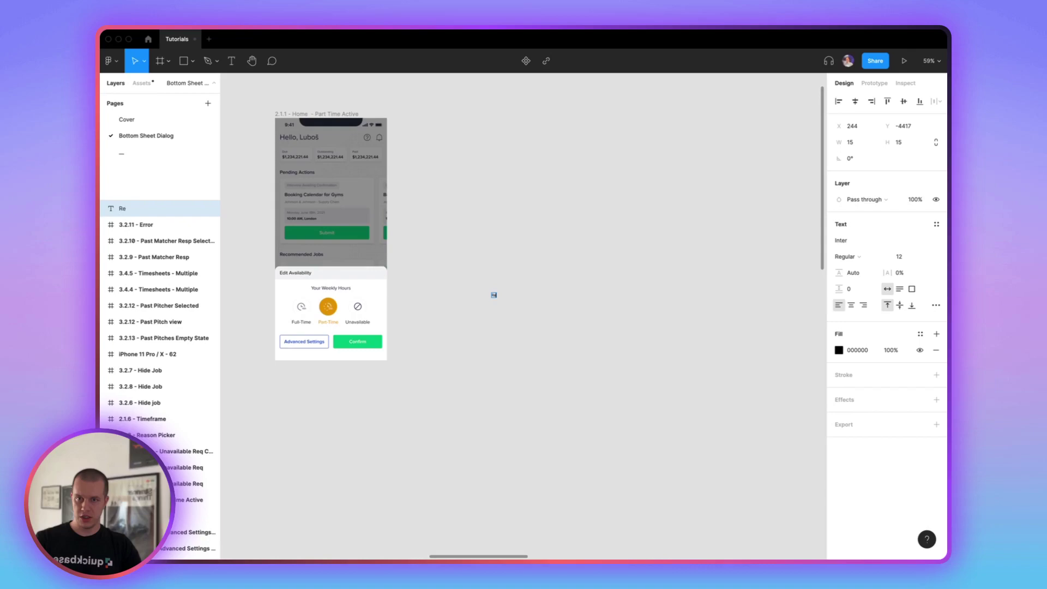
type("Replace")
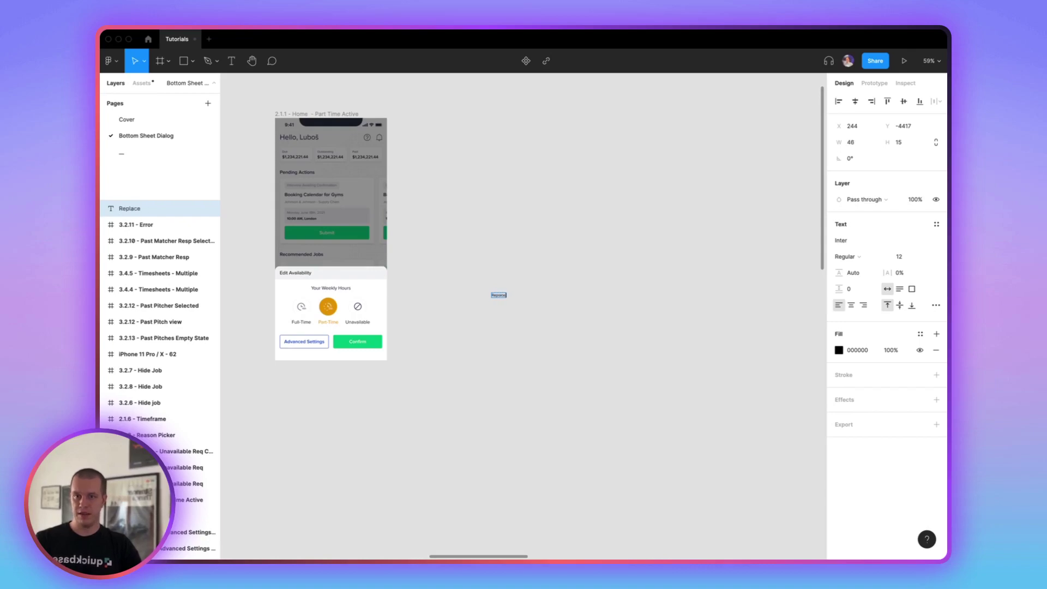
type(" me")
key("Escape")
Step: Set the font size of the "Replace me" text to 17
scroll(581, 306, "up", 2)
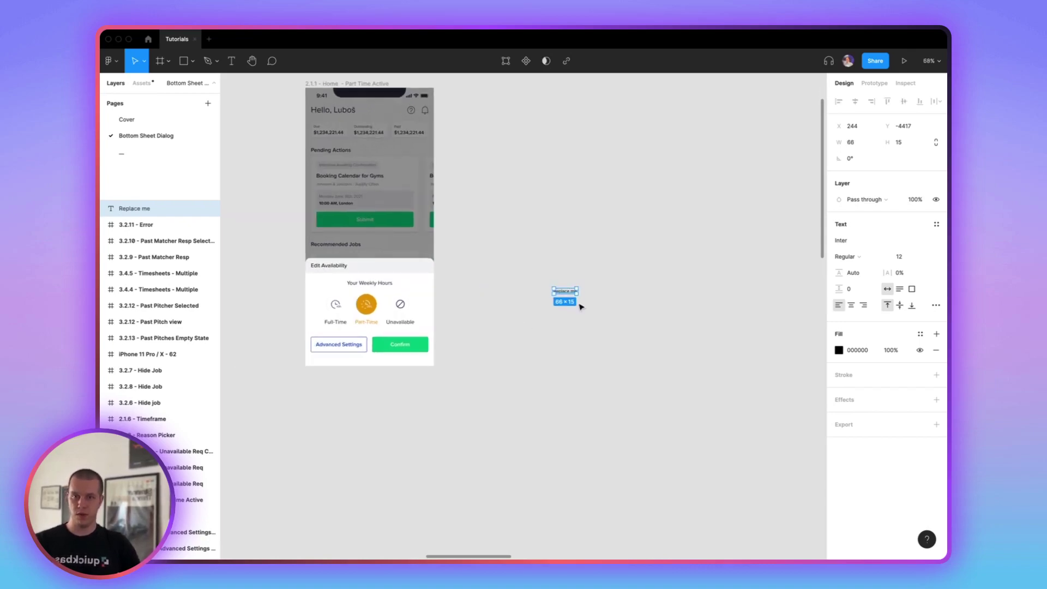
left_click(514, 304)
scroll(561, 292, "up", 1)
left_click(559, 291)
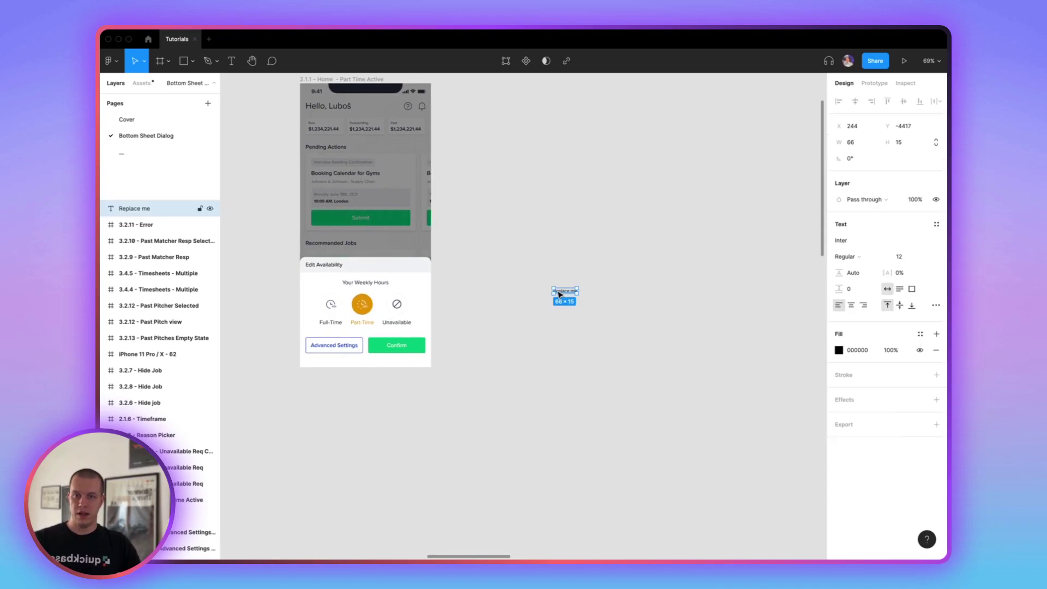
left_click(915, 255)
type("17")
key("Return")
left_click(546, 329)
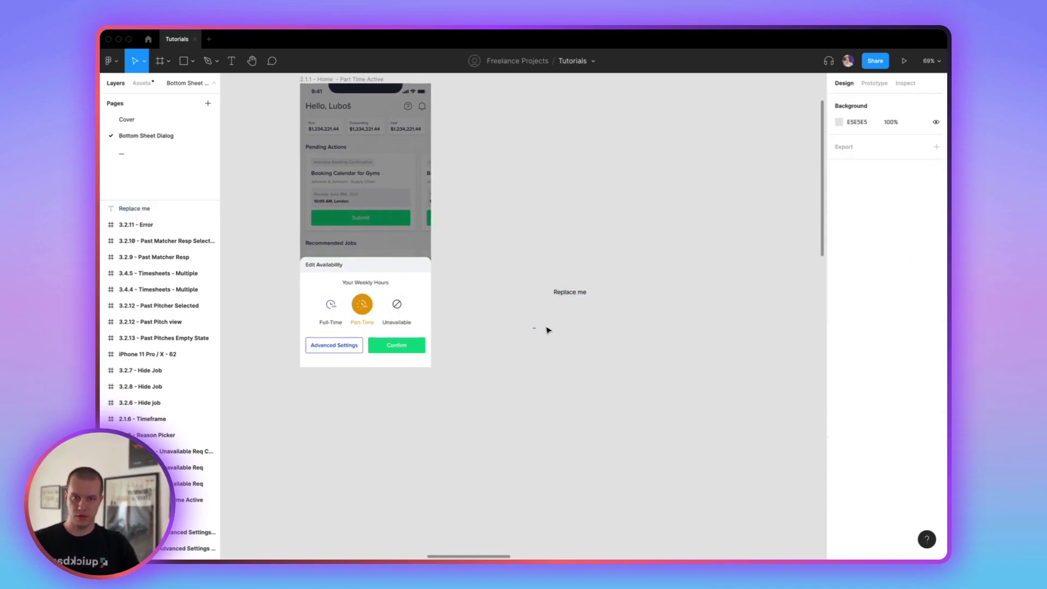
Step: Insert a repeat emoji in front of the "Replace me" text, searching the emoji picker for "repeat"
left_click(581, 289)
key("Return")
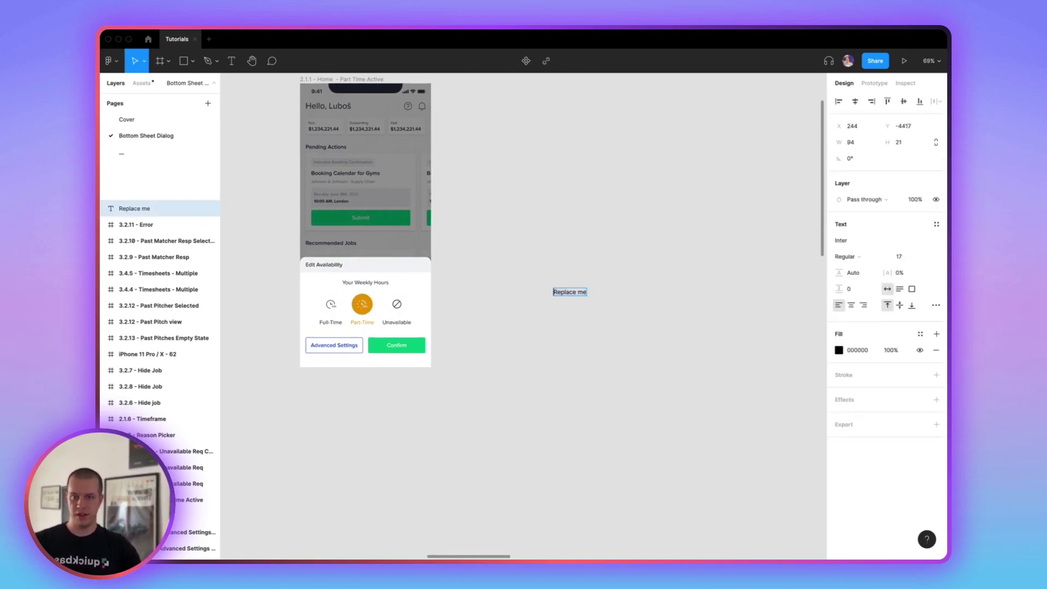
key("ctrl+super+space")
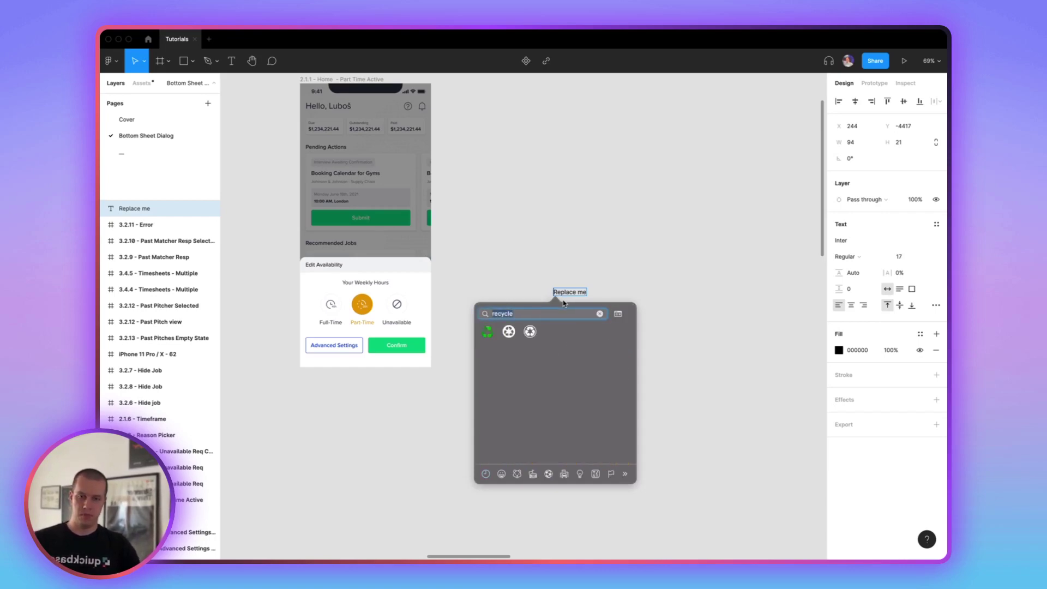
type("repeat")
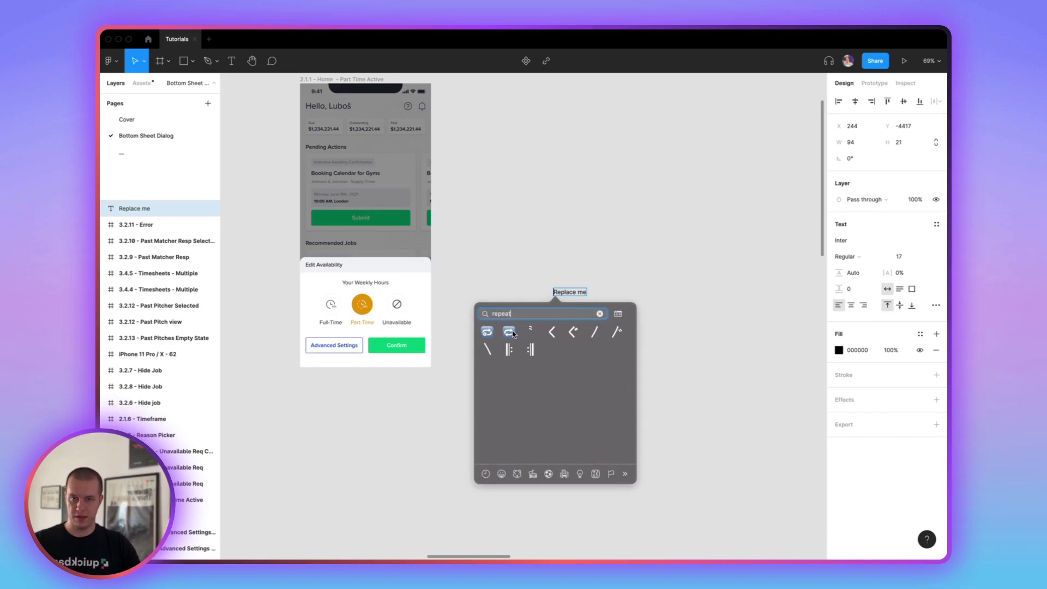
left_click(509, 331)
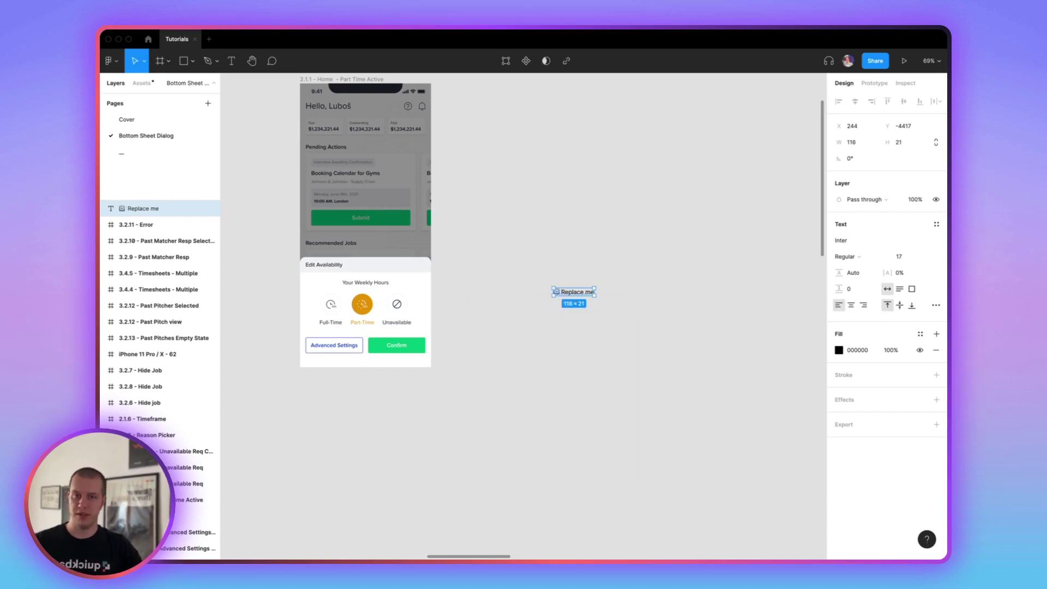
Step: Wrap the "Replace me" text in an auto layout frame with vertical direction
key("shift+a")
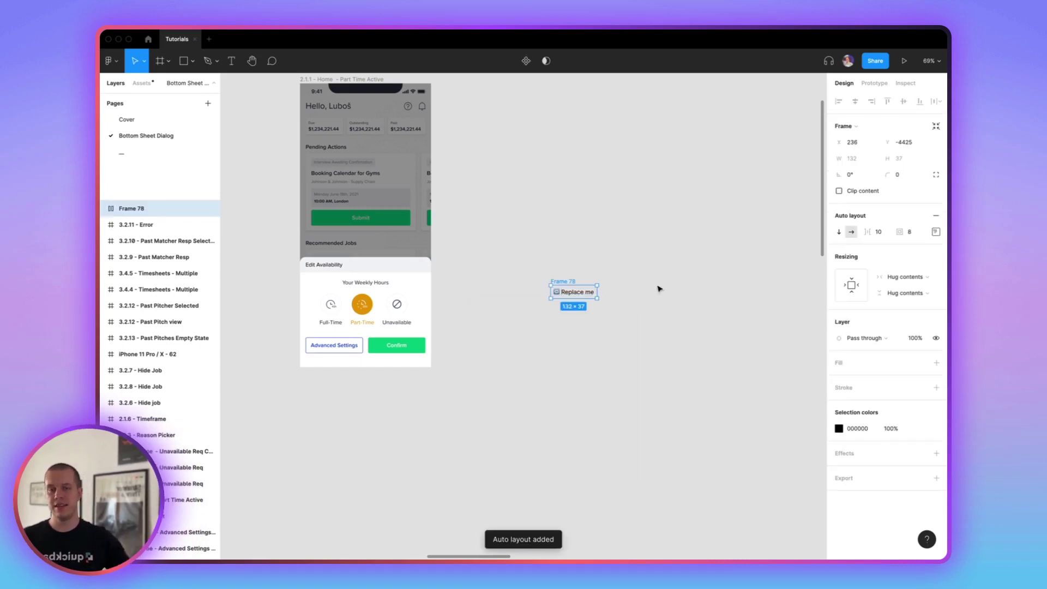
scroll(541, 285, "up", 2)
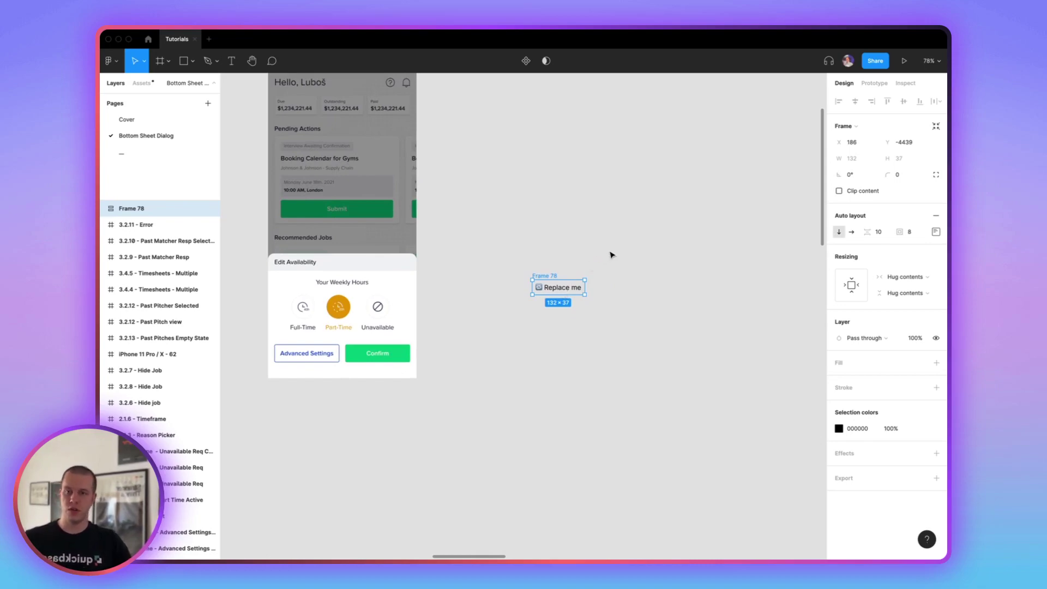
scroll(612, 254, "up", 2)
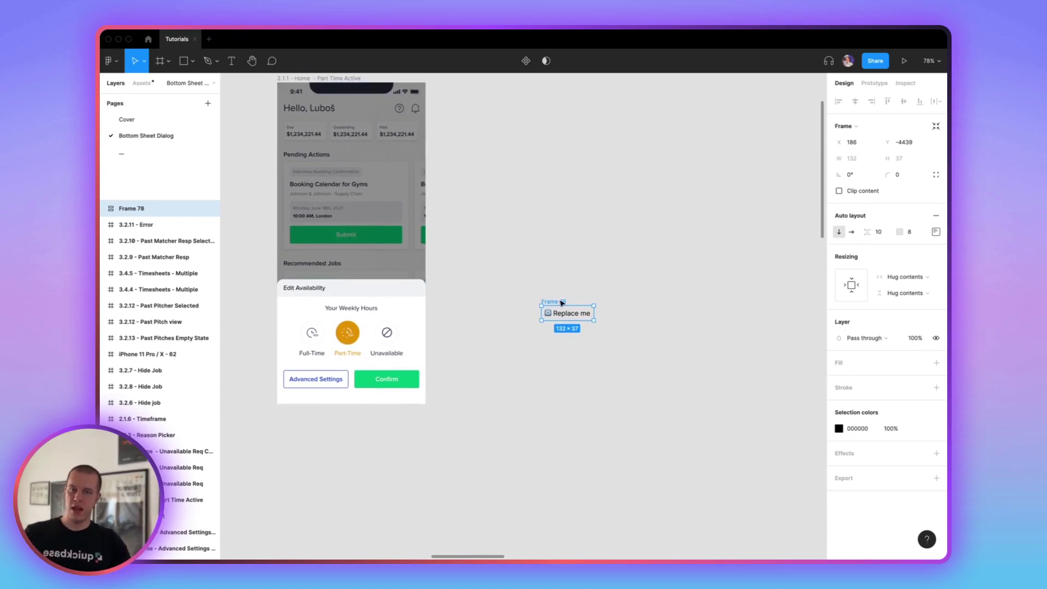
left_click(357, 335)
left_click(684, 360)
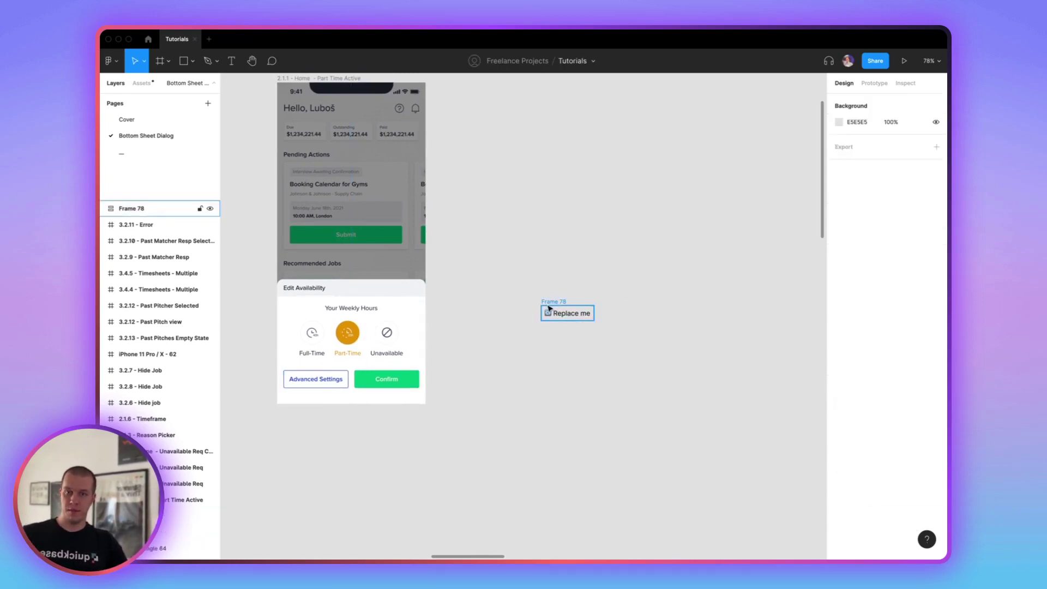
Step: Set the auto layout frame's width to 343 and align its content to the centre
left_click(549, 308)
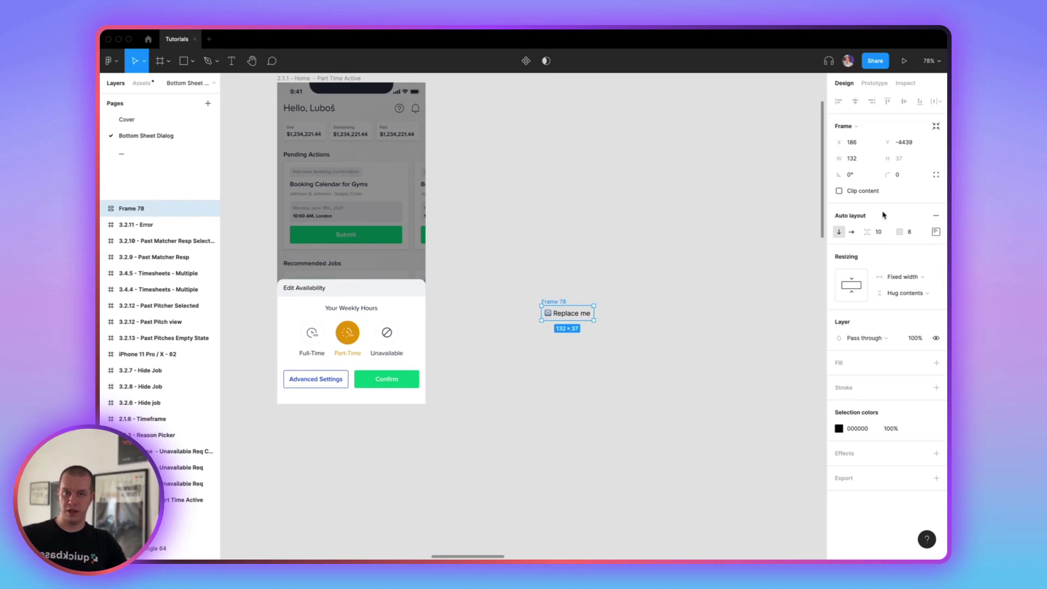
left_click(859, 159)
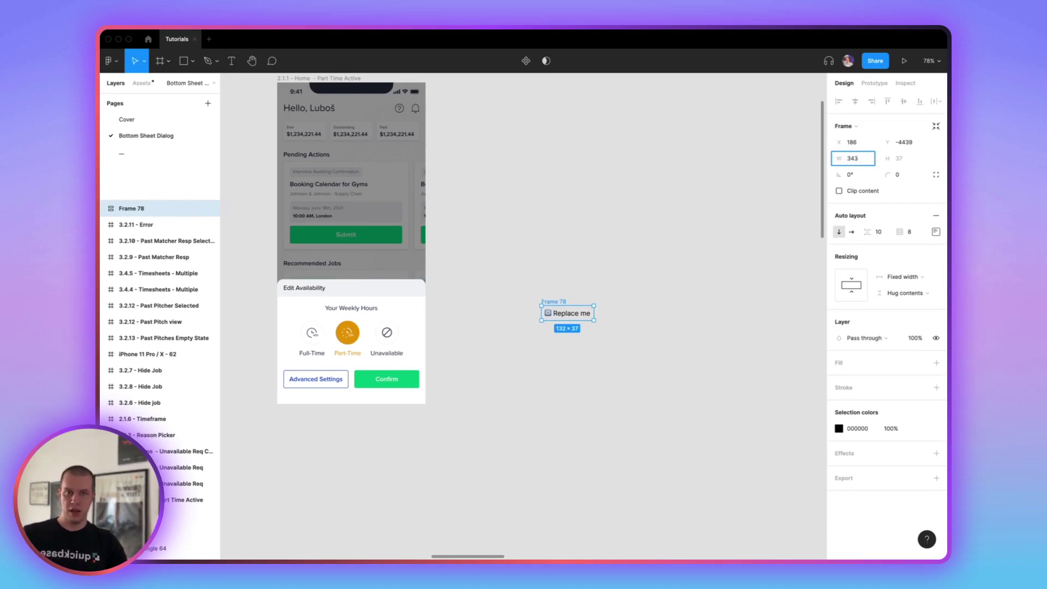
type("343")
key("Return")
left_click(935, 232)
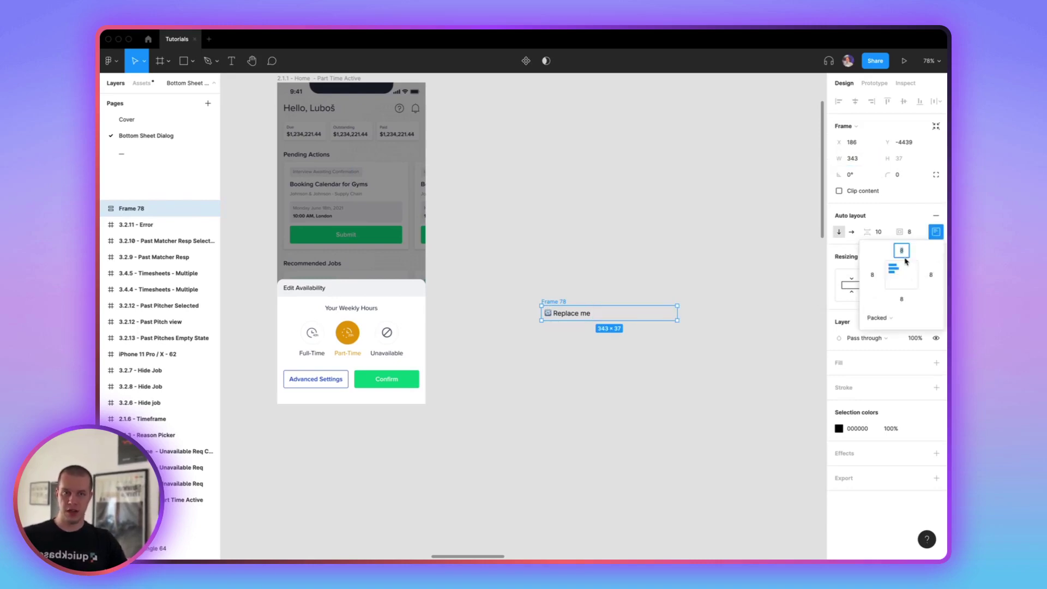
left_click(900, 272)
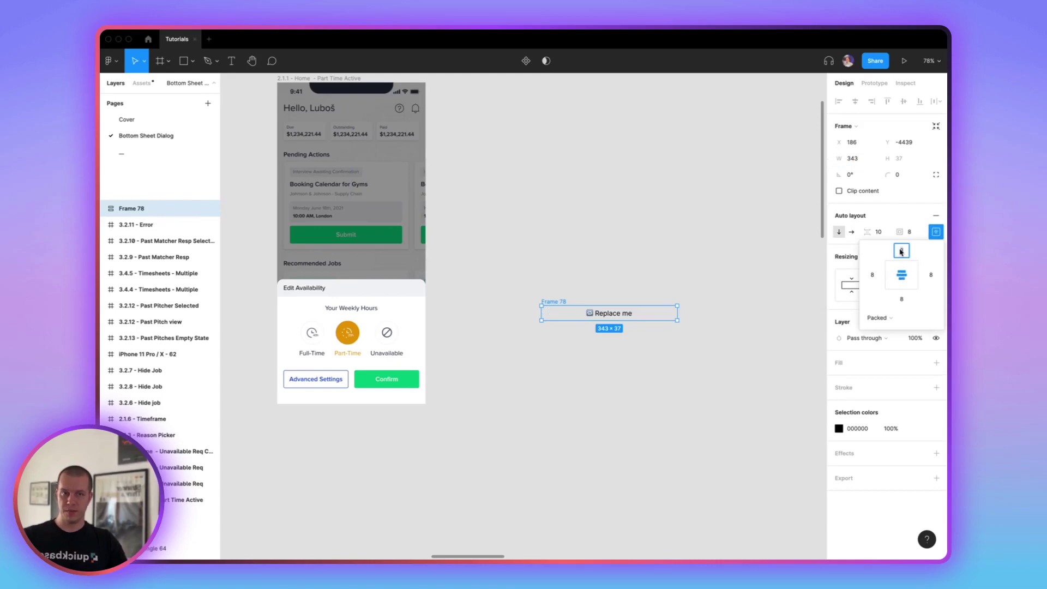
key("Return")
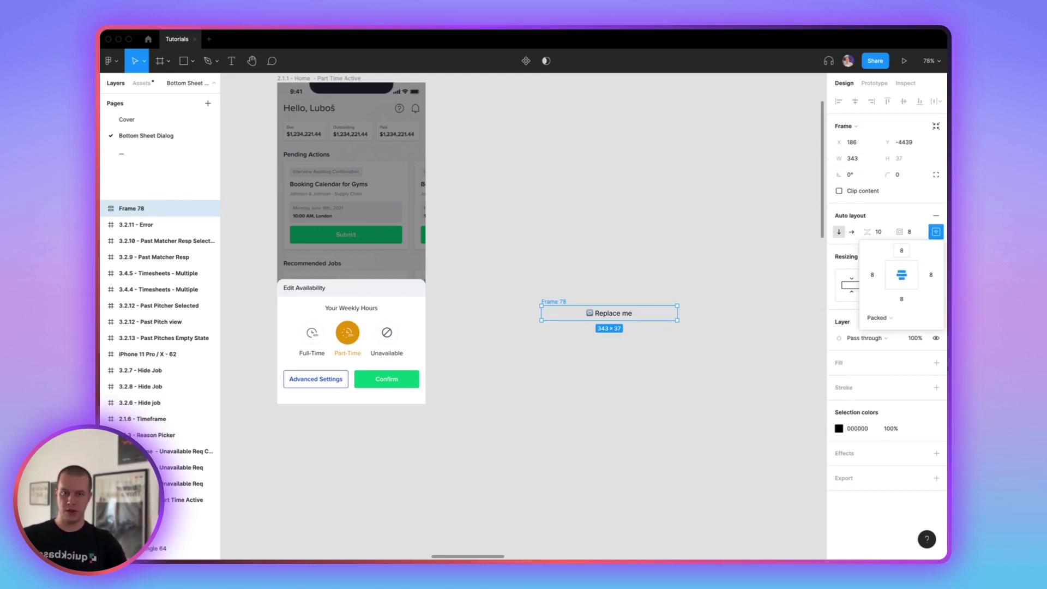
left_click(795, 280)
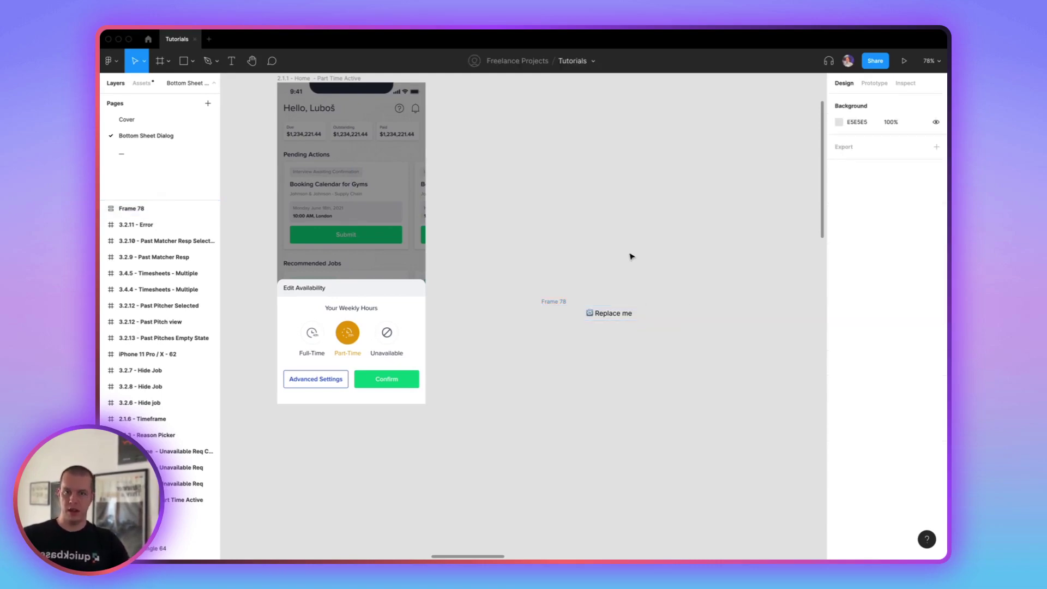
Step: Give the "Replace me" frame a corner radius of 8
left_click(543, 301)
left_click(907, 177)
type("8")
key("Return")
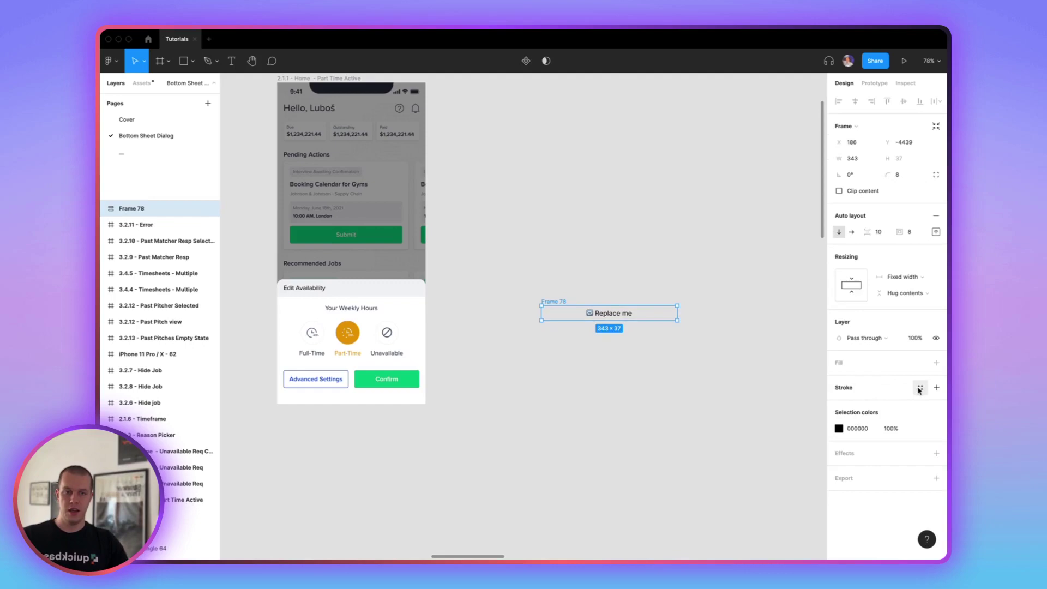
Step: Add a stroke to the "Replace me" frame in the purple document colour 7B61FF
left_click(877, 389)
left_click(838, 404)
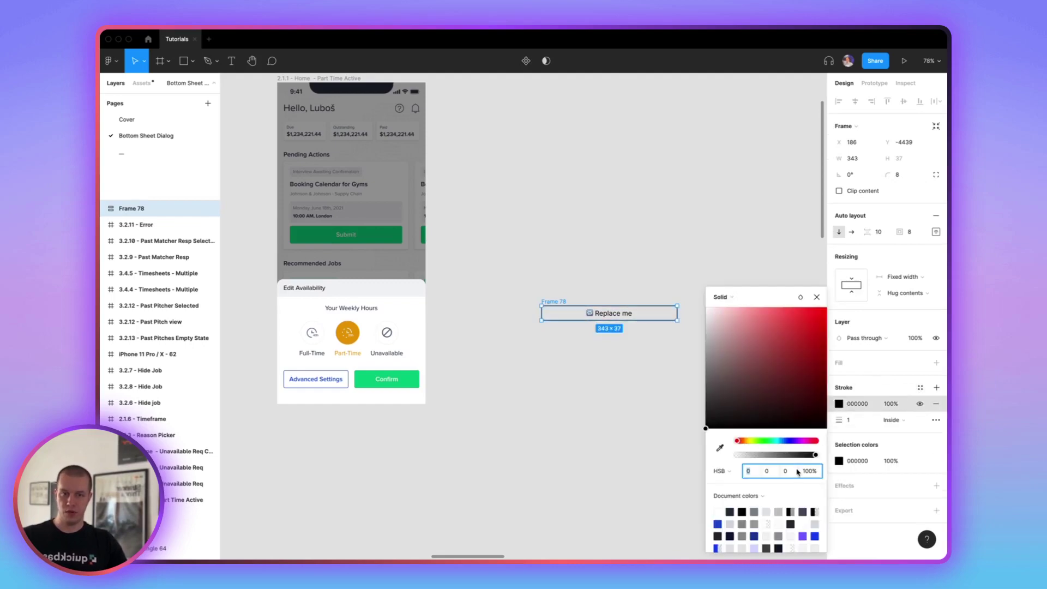
left_click(800, 537)
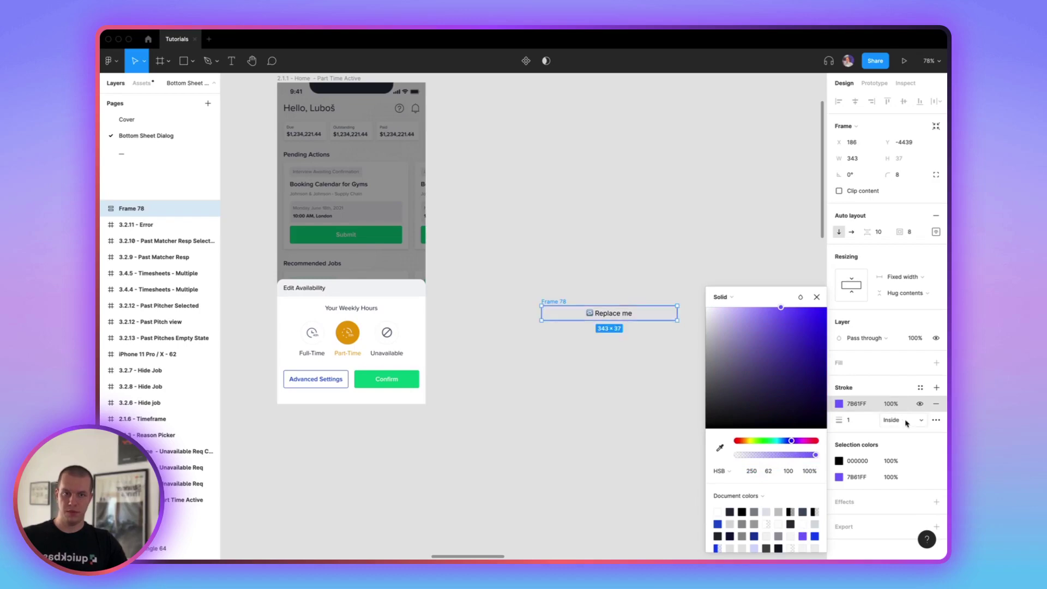
Step: Change the frame's stroke style to Dash with a dash and gap of 5
left_click(935, 419)
left_click(804, 444)
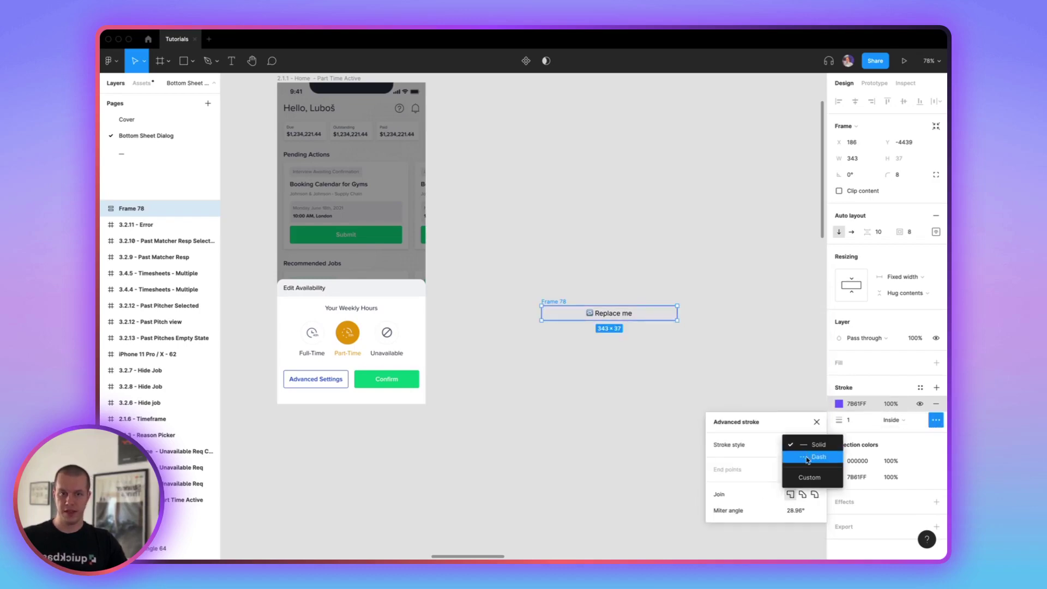
left_click(799, 458)
type("5")
key("Return")
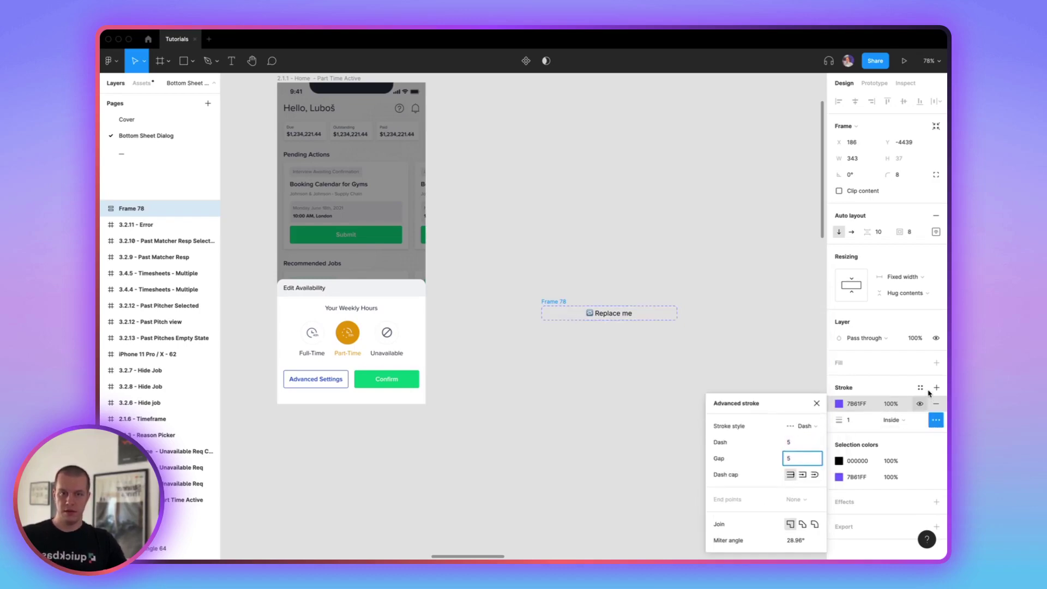
Step: Fill the "Replace me" frame with the Purple 1 colour style
left_click(936, 363)
left_click(920, 363)
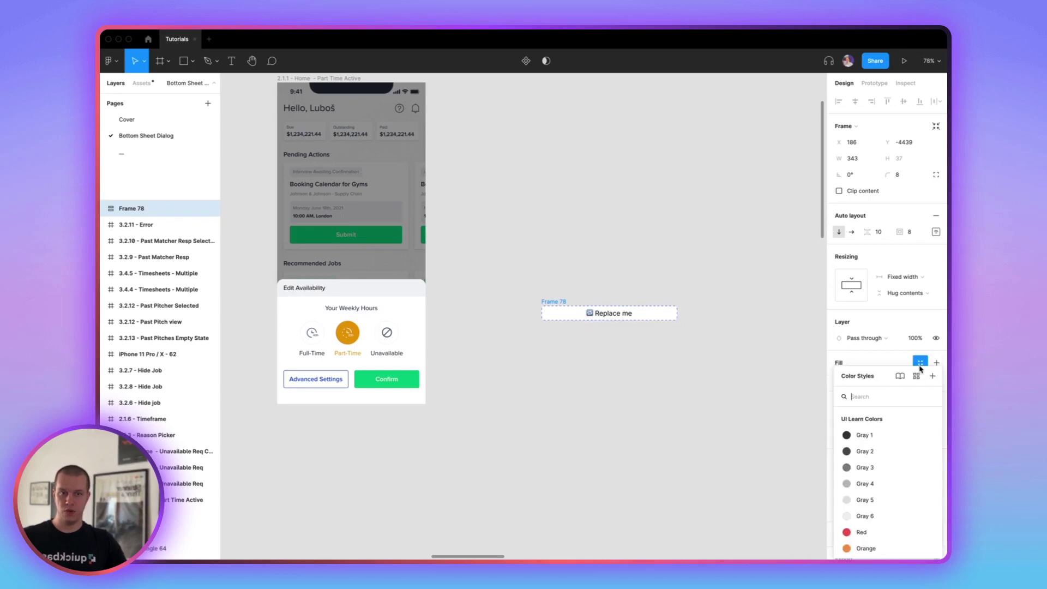
left_click(865, 530)
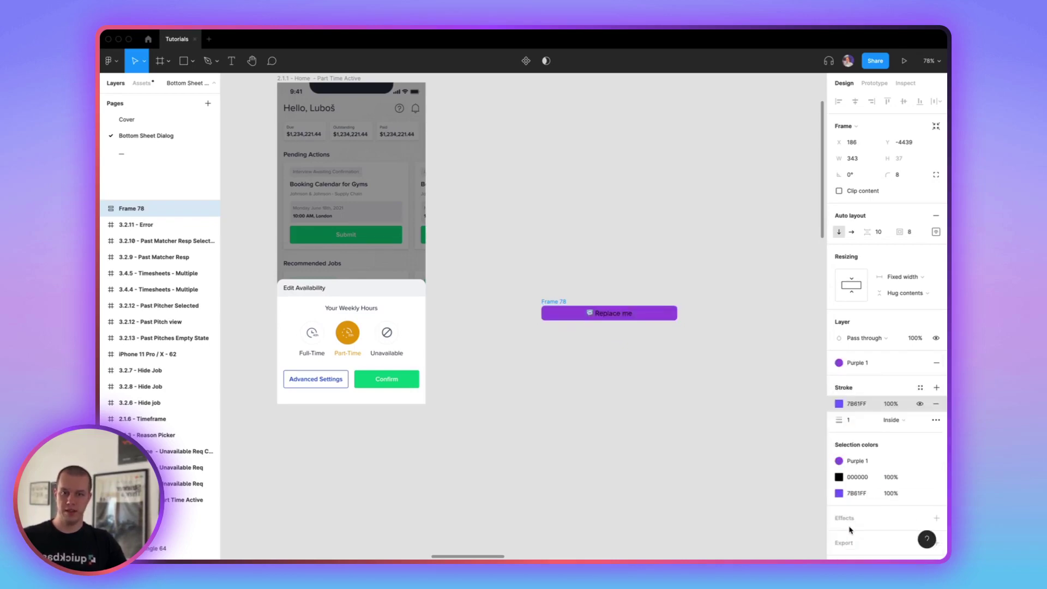
Step: Detach the Purple 1 style from the "Replace me" frame's fill and set the fill opacity to 20%
left_click(920, 363)
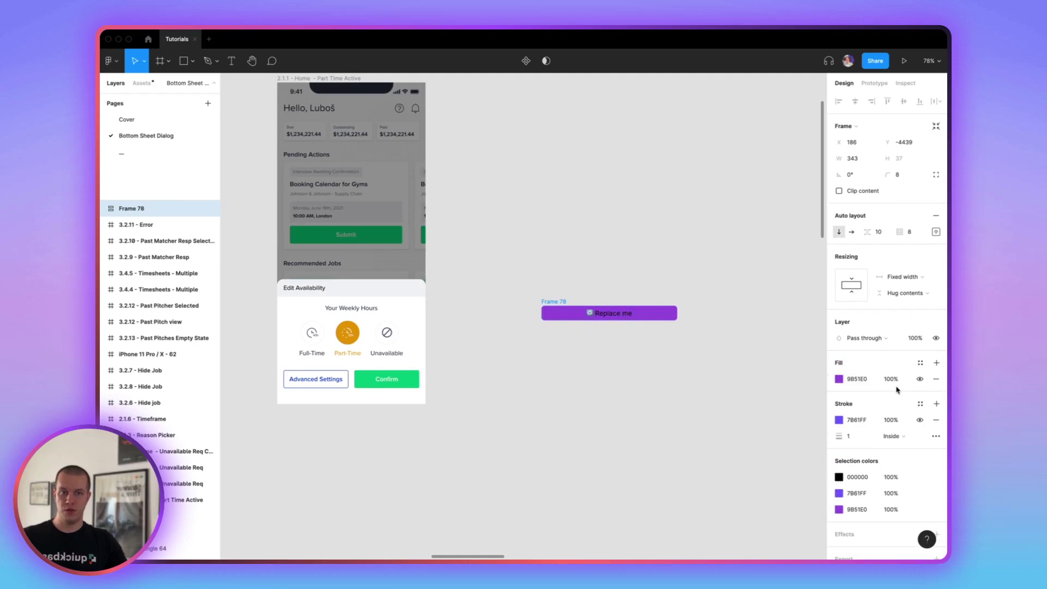
left_click(889, 380)
type("20")
key("Return")
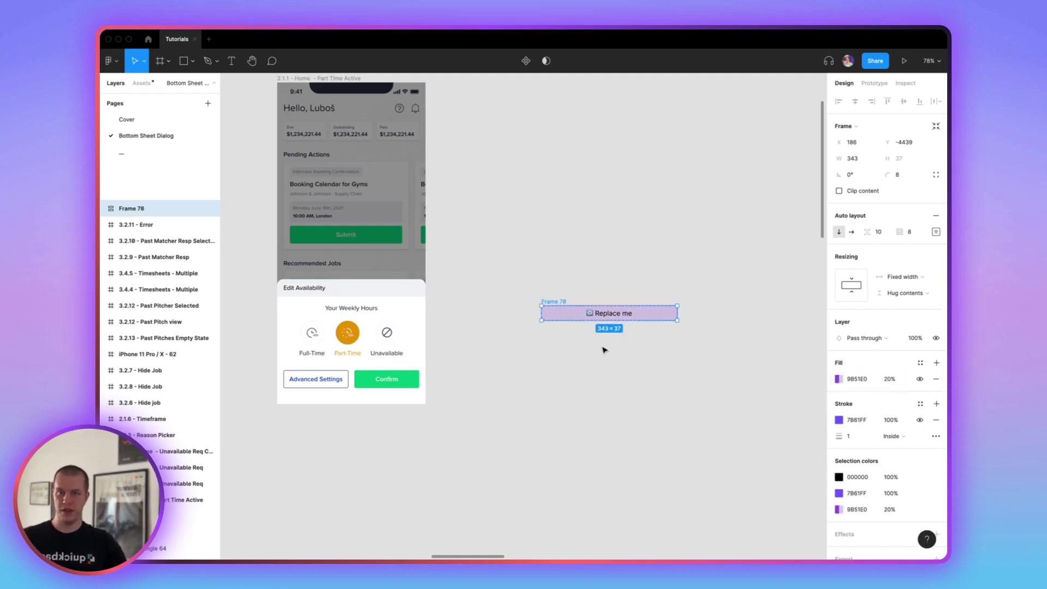
left_click(603, 349)
Step: Recolour the "Replace me" text with the 7B61FF purple sampled from the frame's dashed stroke
scroll(613, 313, "up", 5)
left_click(567, 318)
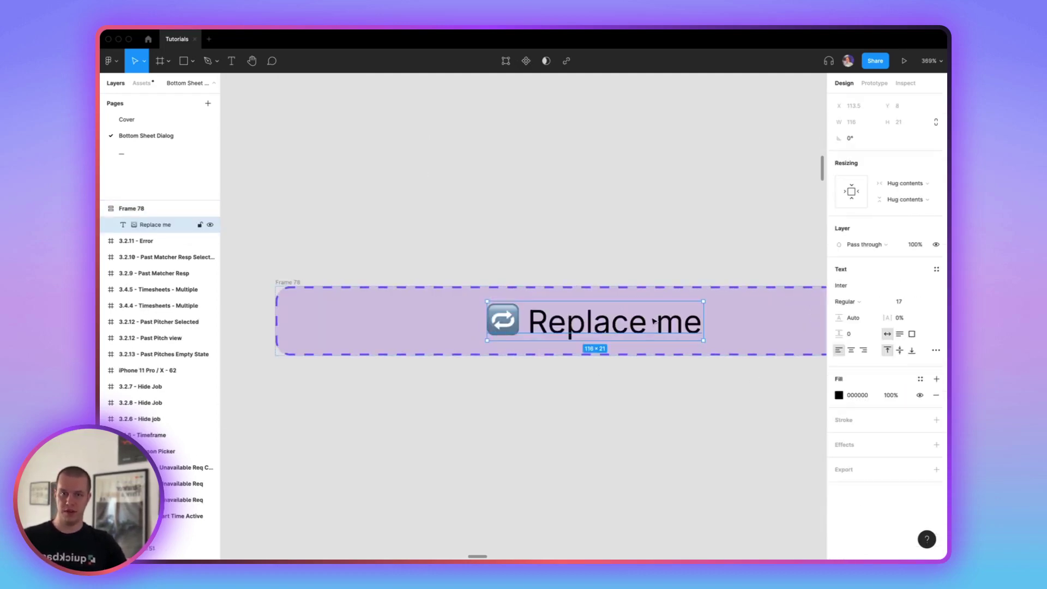
key("i")
left_click(571, 285)
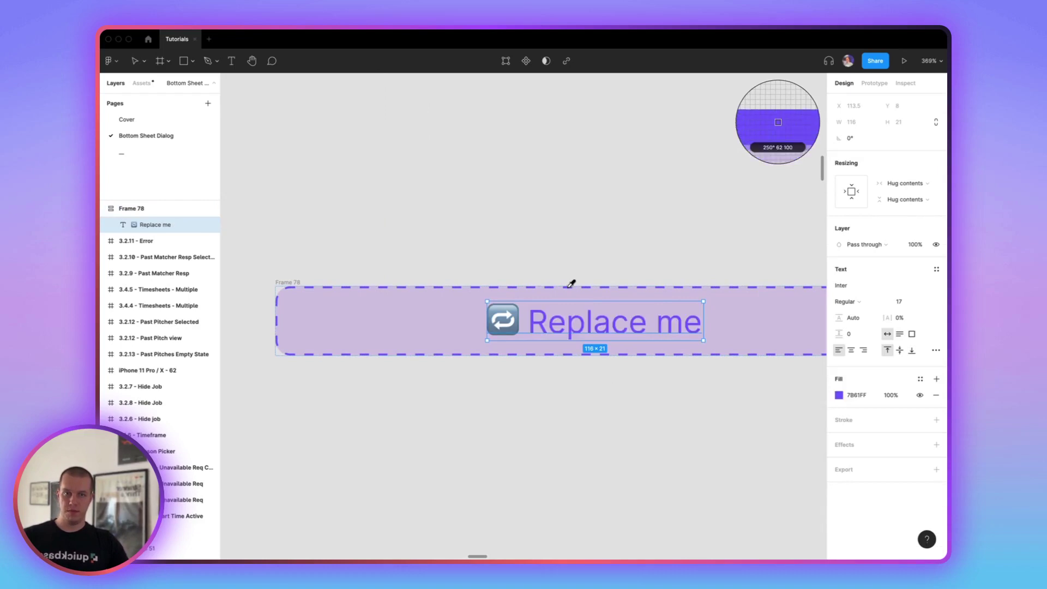
left_click(634, 226)
Step: Set the "Replace me" text's font weight to Semi Bold
left_click(615, 320)
left_click(844, 304)
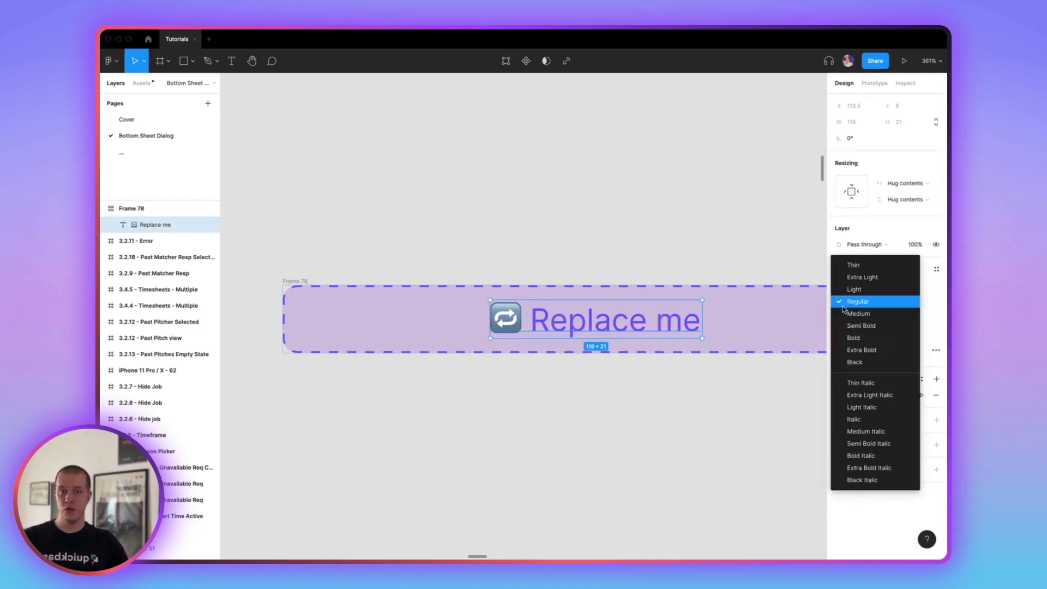
left_click(857, 327)
left_click(663, 226)
Step: Rename the placeholder's outer frame to "Replace me"
scroll(664, 344, "down", 5)
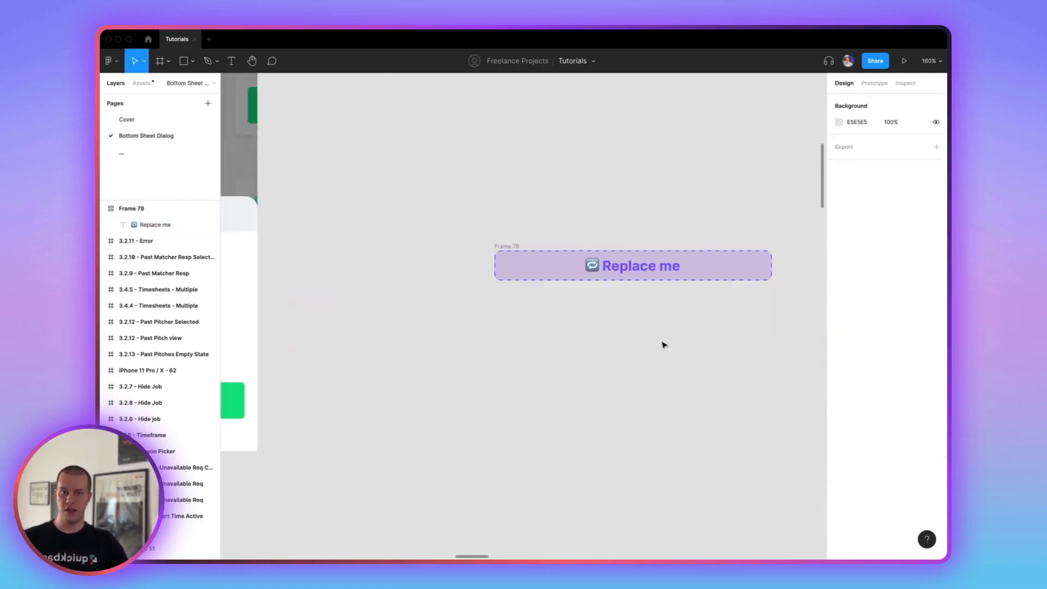
left_click(555, 296)
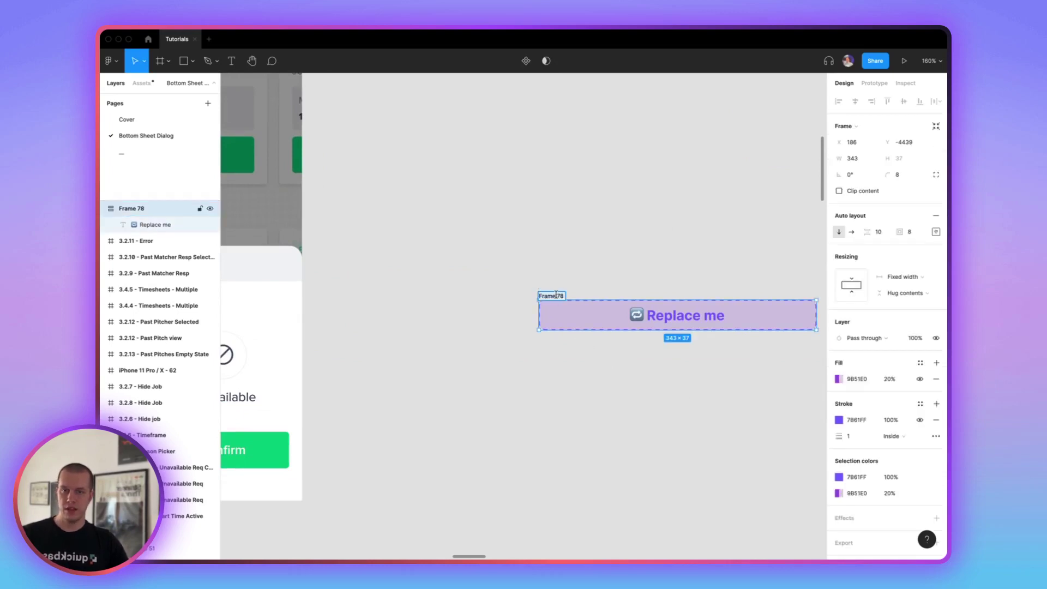
type("Replace me")
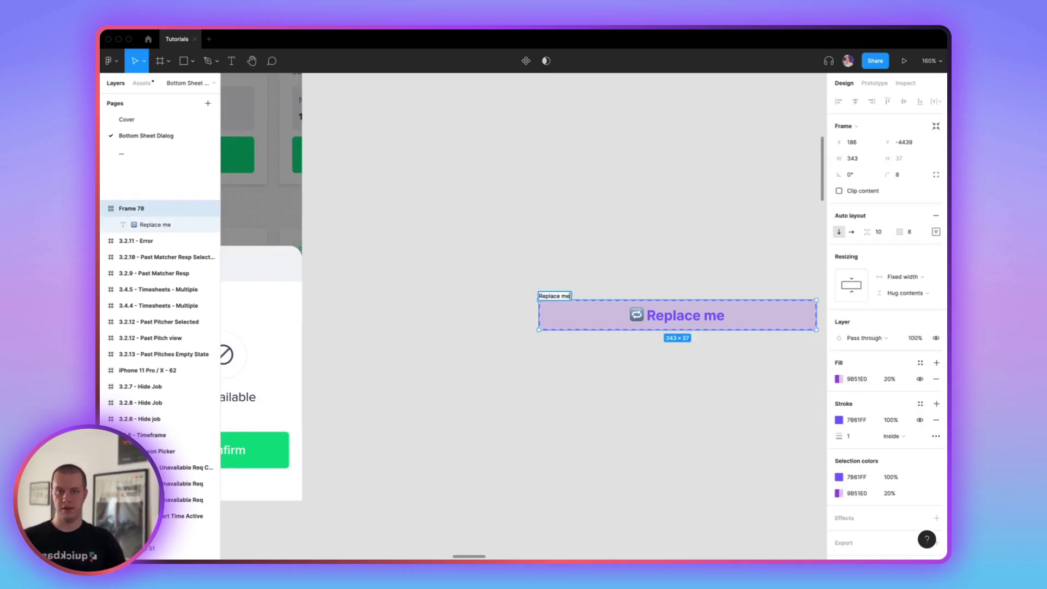
key("Return")
left_click(642, 378)
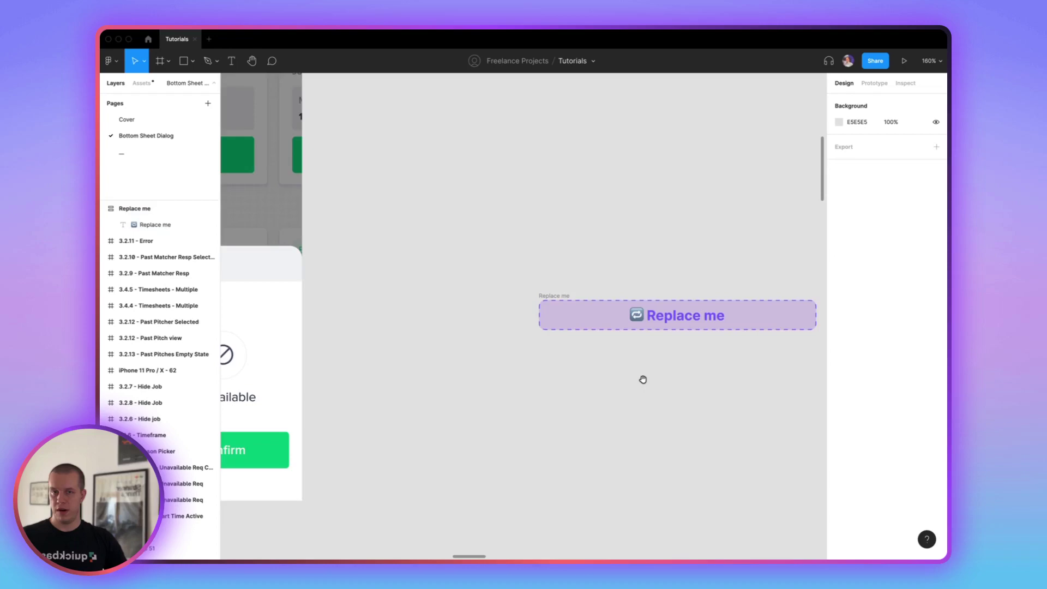
Step: Turn the "Replace me" frame into a component
scroll(572, 338, "right", 3)
left_click(472, 316)
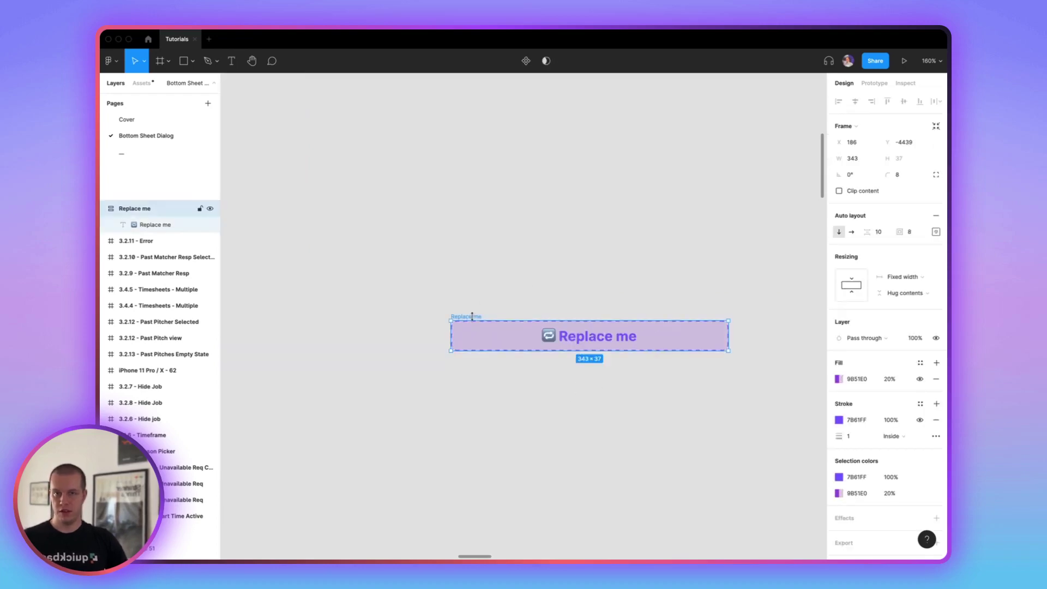
left_click(526, 60)
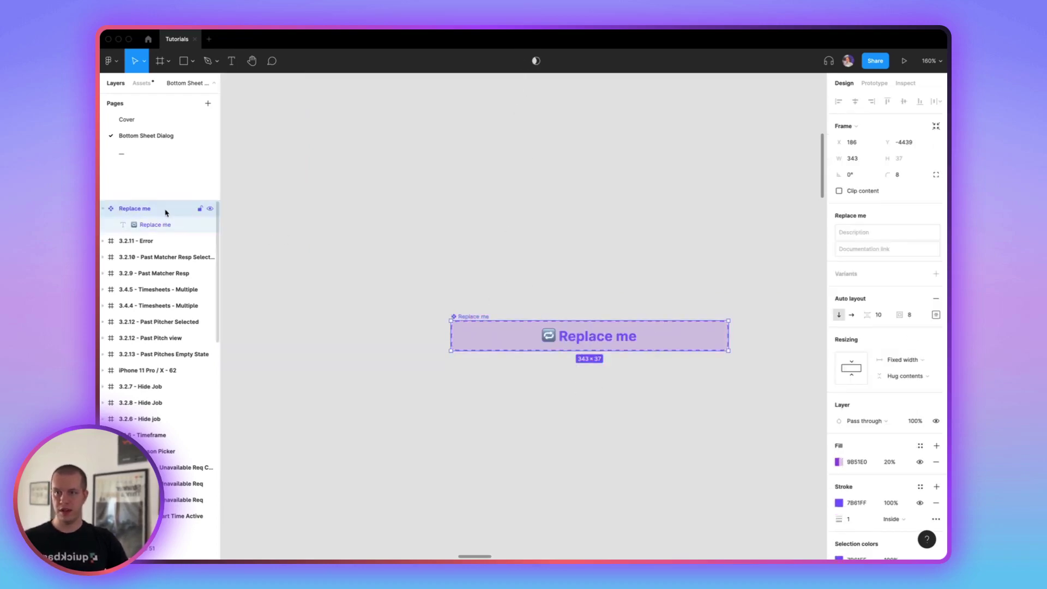
Step: Rename the component to "🔁 Replace me", reusing its text layer's name including the emoji
left_click(159, 224)
double_click(157, 209)
type("🔁 Replace me")
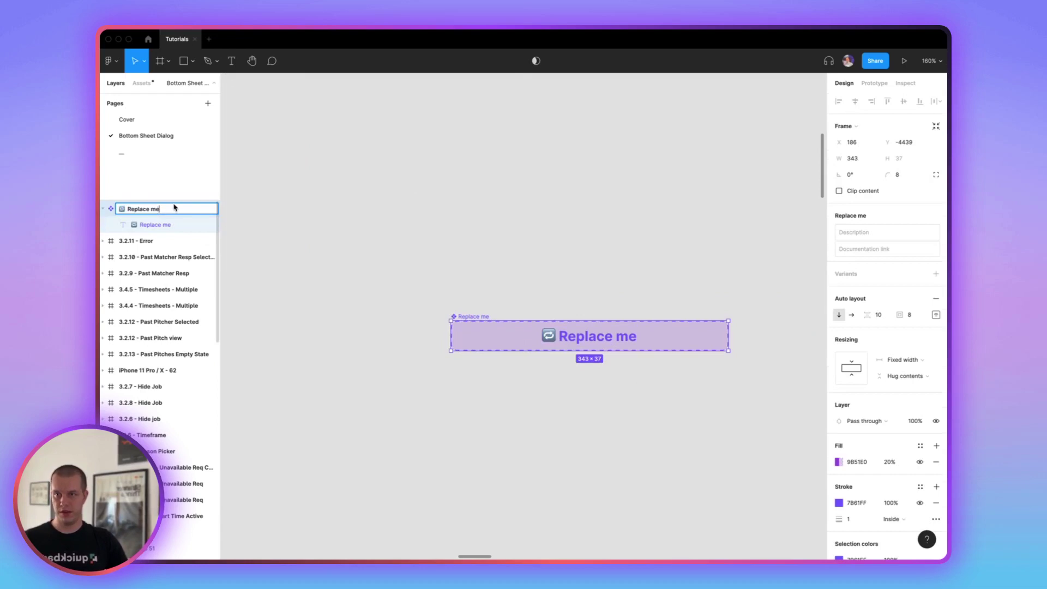
key("Return")
left_click(458, 236)
Step: Move the "Replace me" component to about X 434, Y -4446 and shift the 2.1.1 Home screen left to about X -692
scroll(592, 223, "down", 5)
left_click_drag(462, 239, 698, 254)
left_click_drag(628, 257, 629, 320)
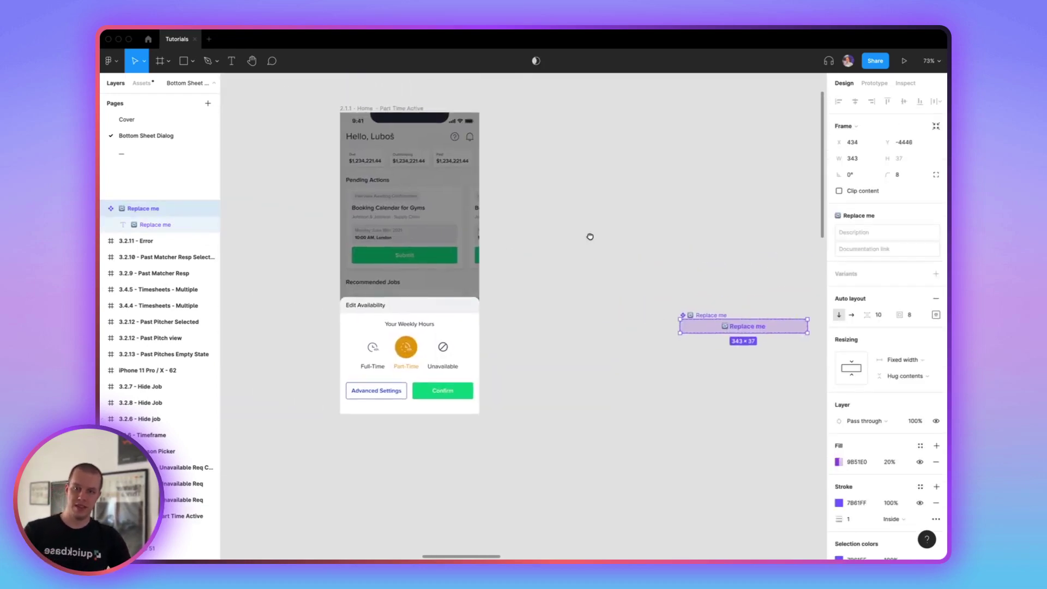
left_click_drag(376, 108, 293, 109)
Step: Look over the existing mobile screens to examine how their bottom sheets are built
scroll(559, 214, "down", 5)
left_click_drag(669, 302, 290, 198)
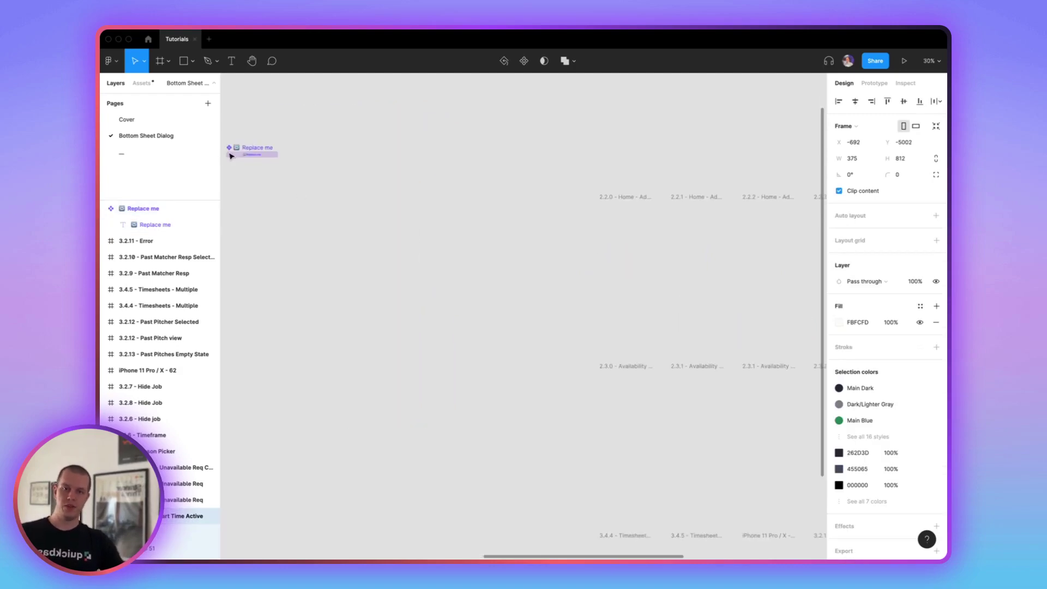
left_click_drag(668, 355, 584, 313)
left_click_drag(764, 430, 648, 409)
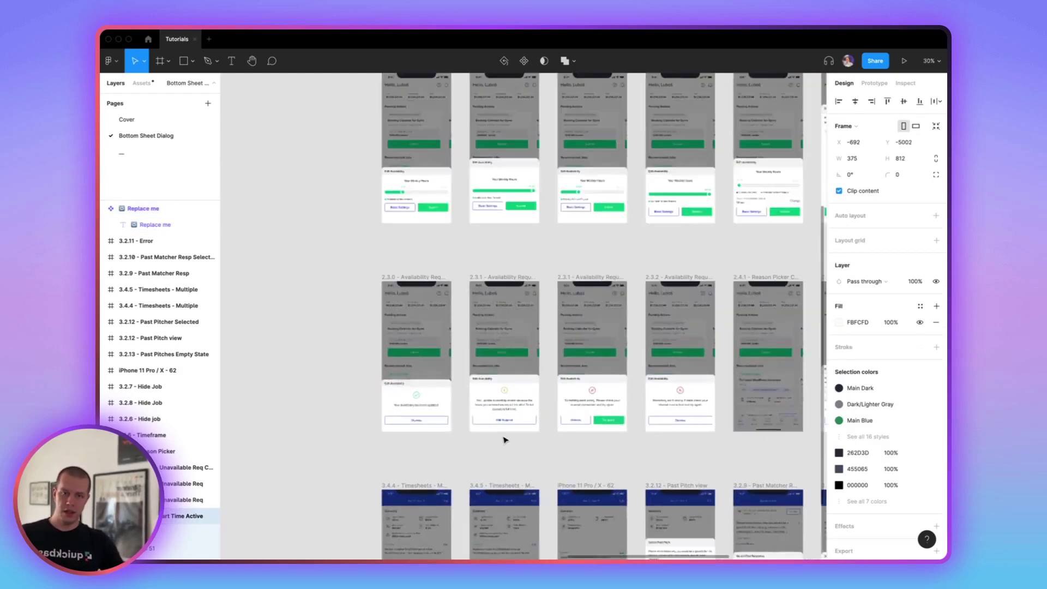
scroll(545, 431, "up", 5)
scroll(652, 423, "right", 10)
left_click_drag(420, 427, 731, 428)
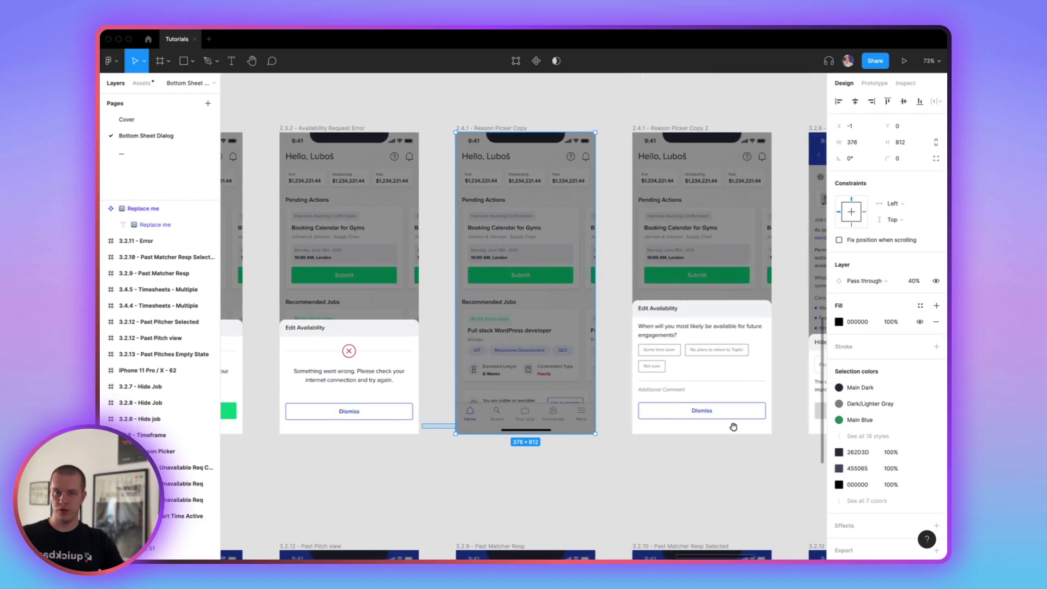
left_click(531, 483)
scroll(588, 379, "left", 10)
scroll(588, 379, "down", 5)
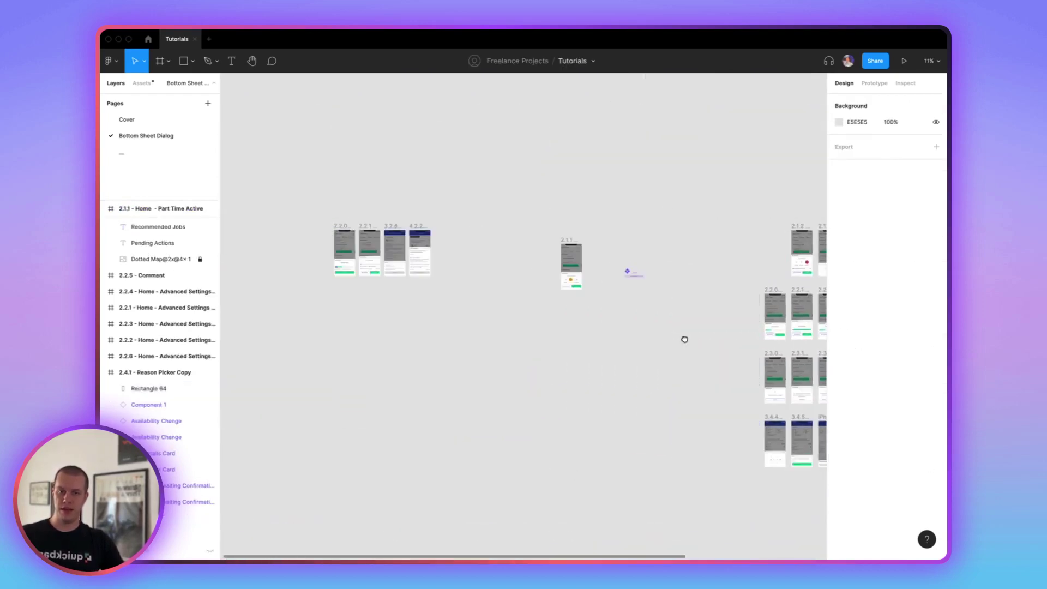
scroll(610, 278, "up", 5)
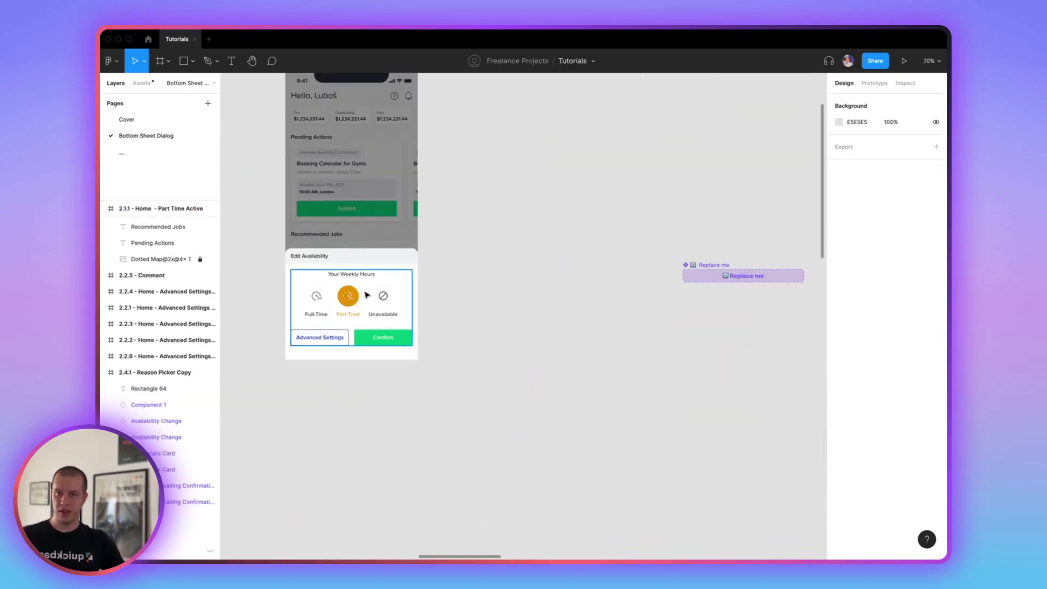
Step: Move the "Edit Availability" Pop Up Header out of the 2.1.1 Home screen onto the empty canvas beside it
left_click(391, 263)
double_click(385, 260)
left_click_drag(441, 264, 556, 264)
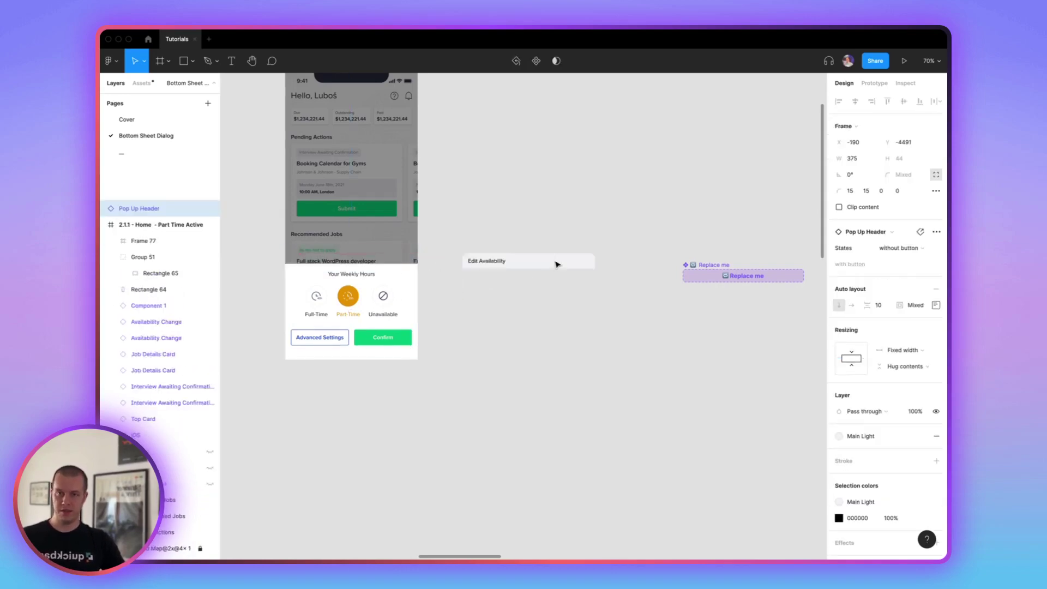
key("ctrl+z")
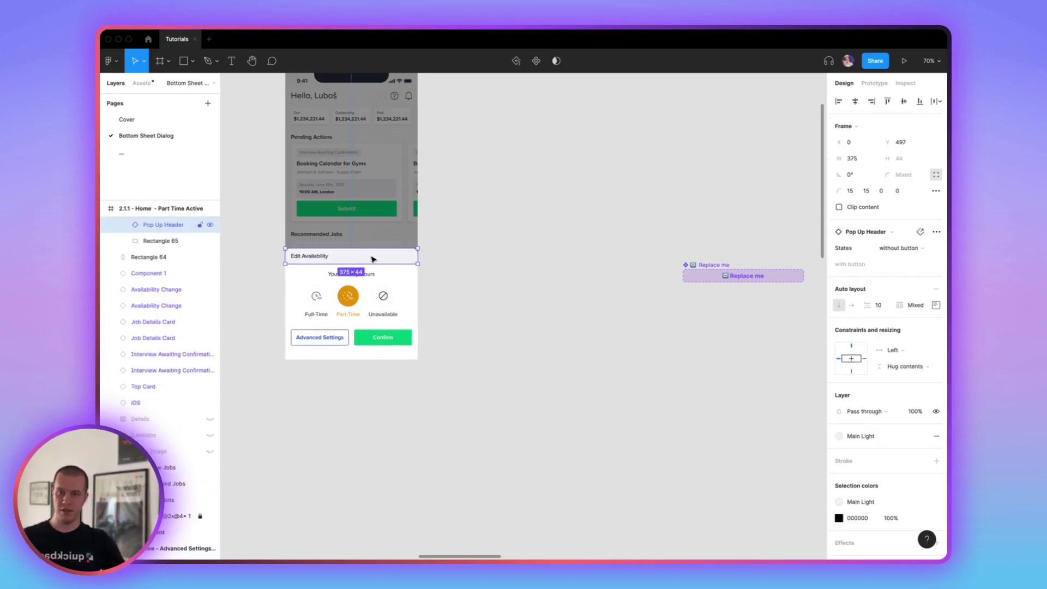
left_click_drag(374, 257, 576, 257)
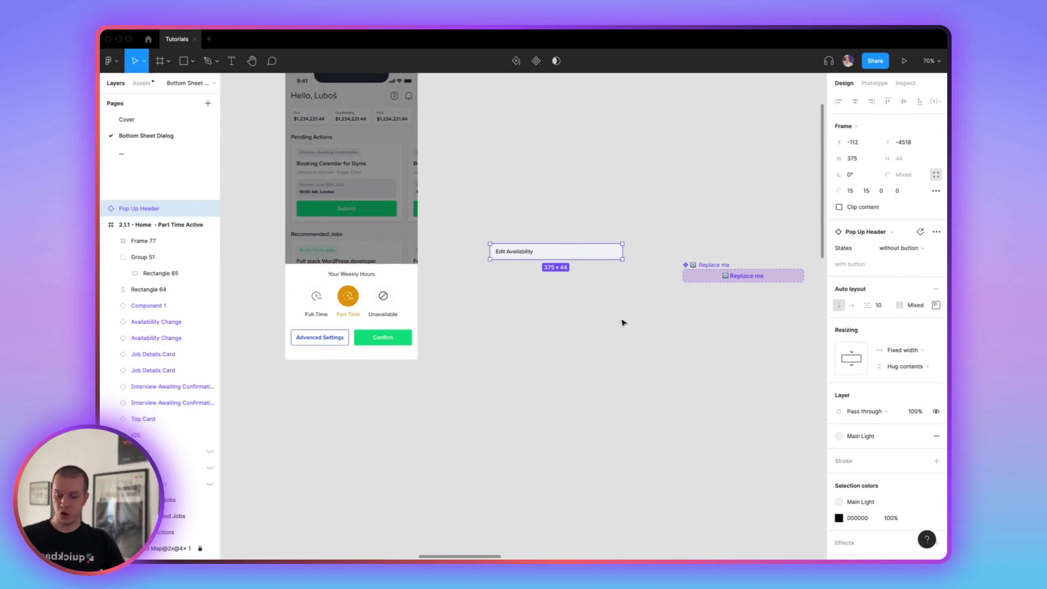
Step: Wrap the Pop Up Header in an auto layout frame with a padding of 0
key("shift+a")
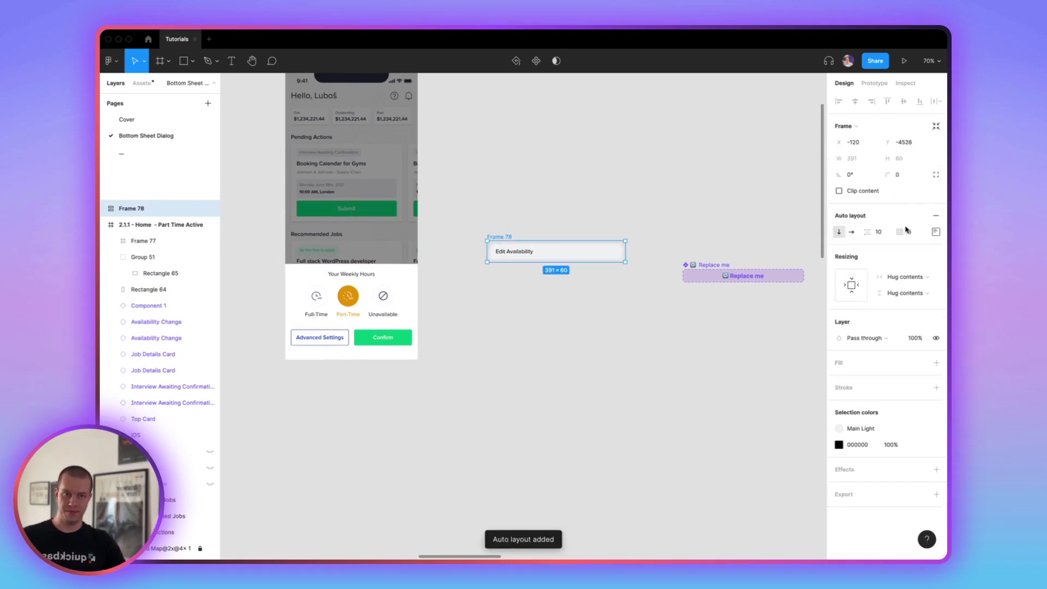
left_click(909, 233)
type("0")
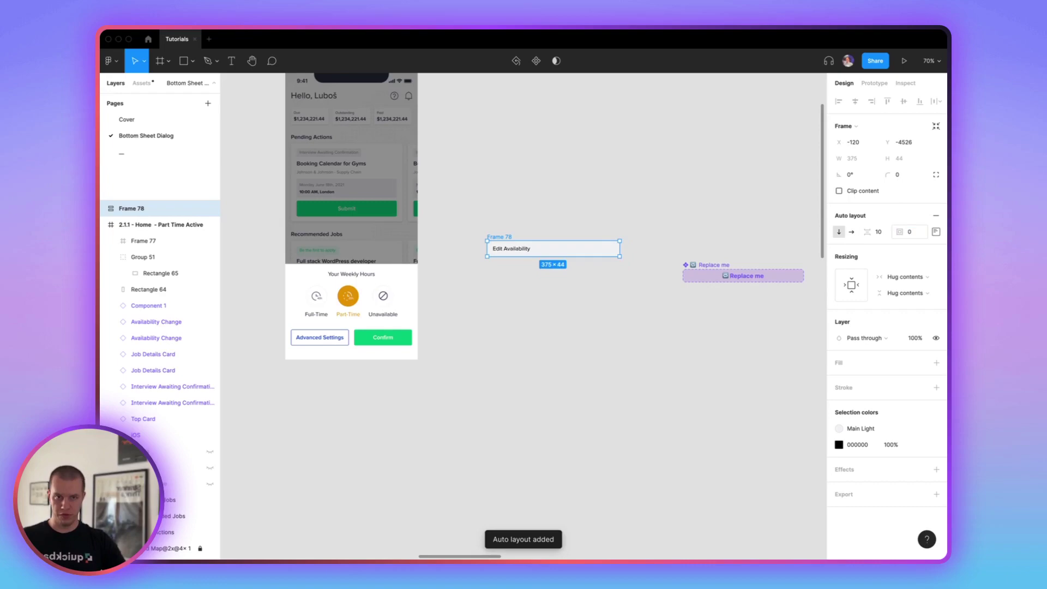
key("Return")
left_click(585, 332)
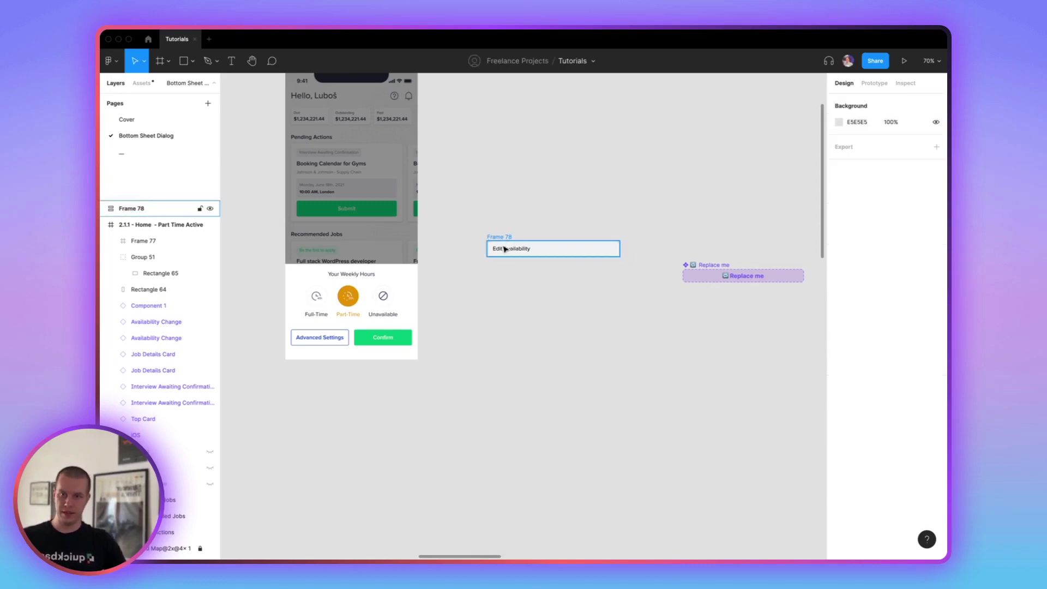
Step: Copy the "Replace me" component and paste an instance into the header's auto layout frame
left_click(512, 248)
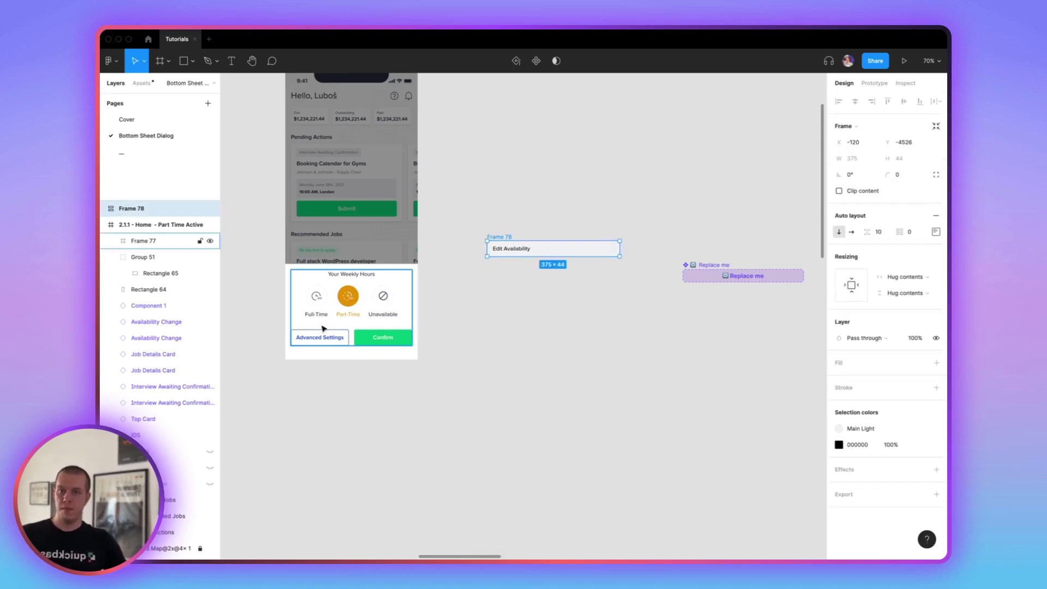
left_click(725, 266)
key("super+c")
left_click(497, 238)
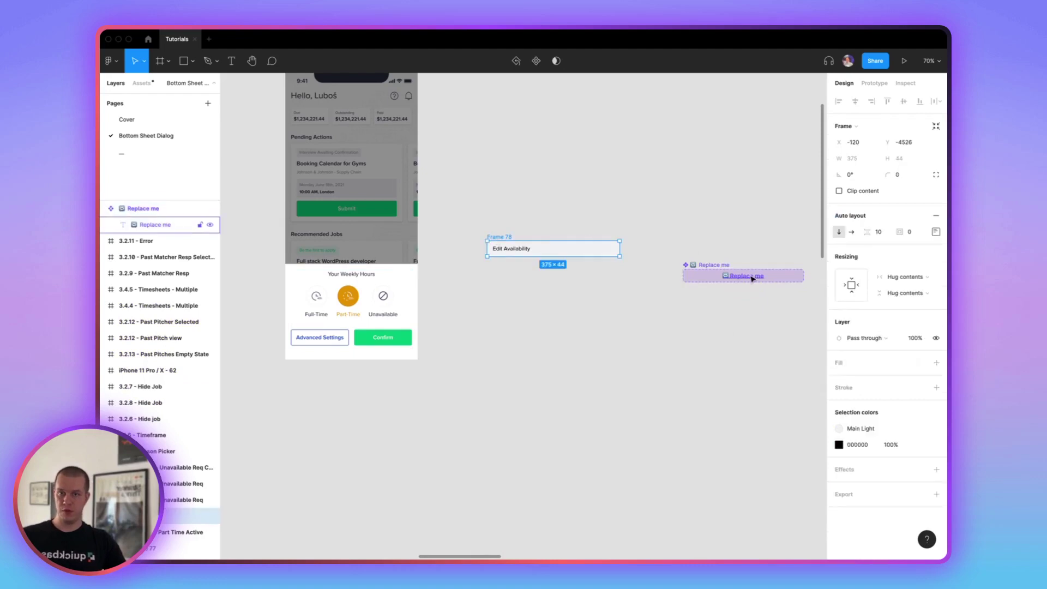
key("super+v")
left_click(588, 360)
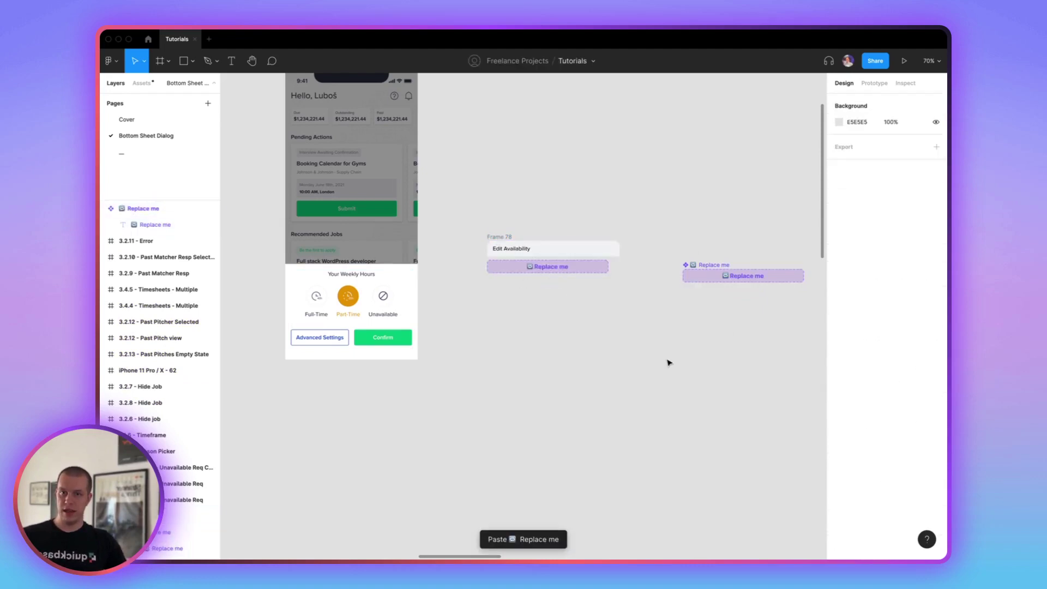
Step: Paste a HomeIndicator instance into the header's auto layout frame, beneath the "Replace me" instance
scroll(669, 362, "right", 4)
scroll(669, 363, "down", 1)
scroll(671, 357, "down", 5)
scroll(542, 281, "up", 3)
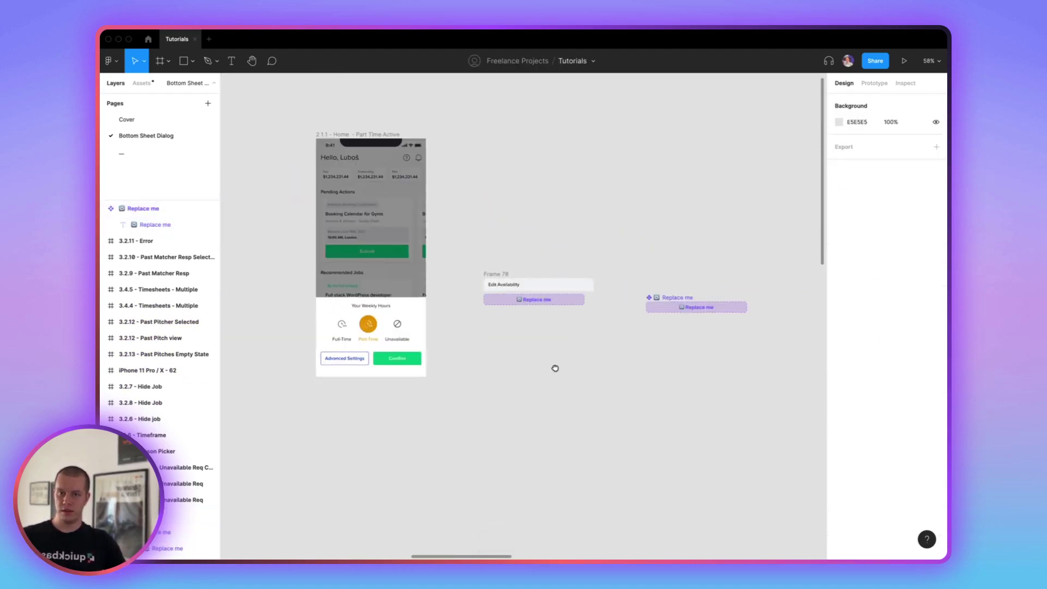
left_click_drag(555, 368, 302, 163)
scroll(540, 236, "down", 5)
scroll(527, 330, "up", 3)
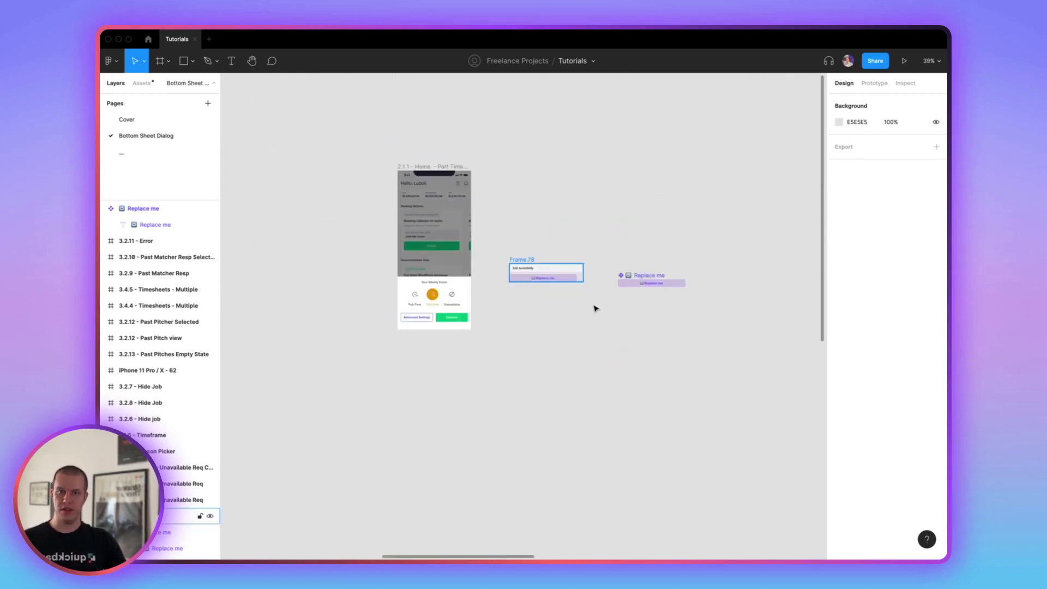
left_click(545, 273)
key("super+v")
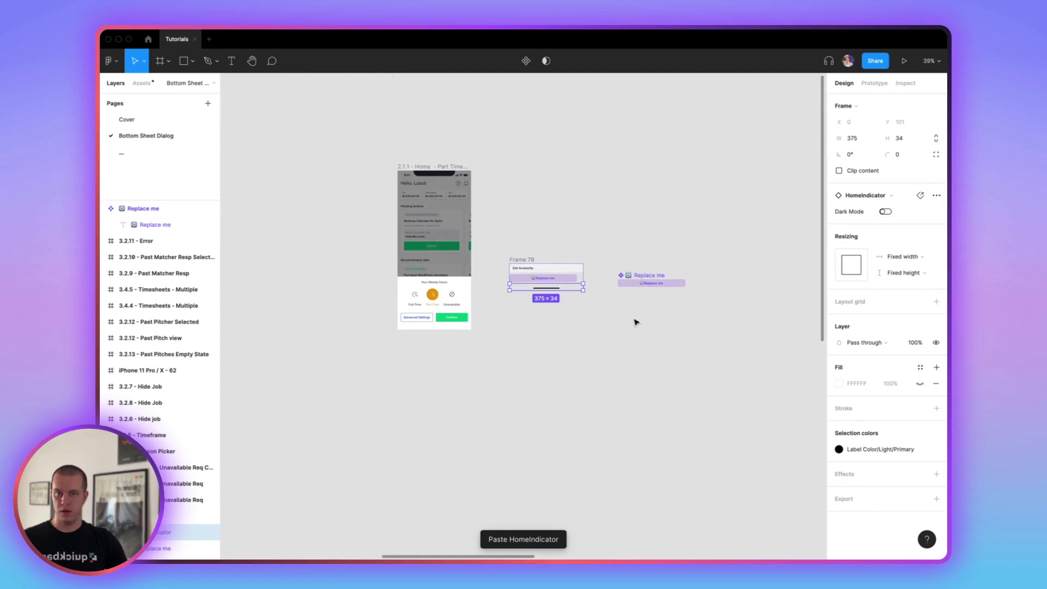
scroll(547, 300, "up", 5)
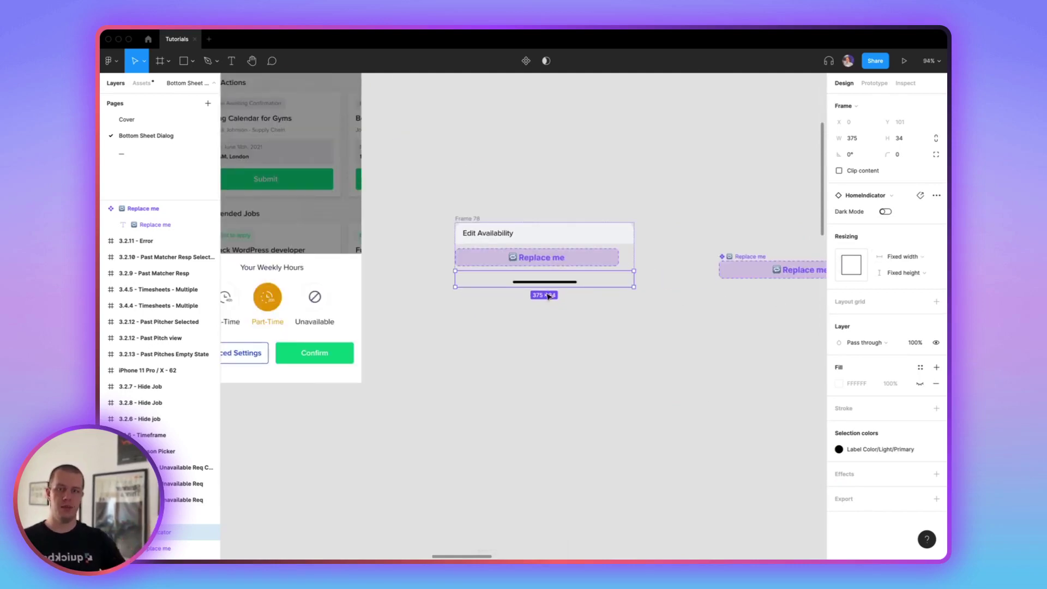
left_click(464, 327)
Step: Add a white FFFFFF fill to the bottom sheet's auto layout frame
scroll(578, 360, "left", 3)
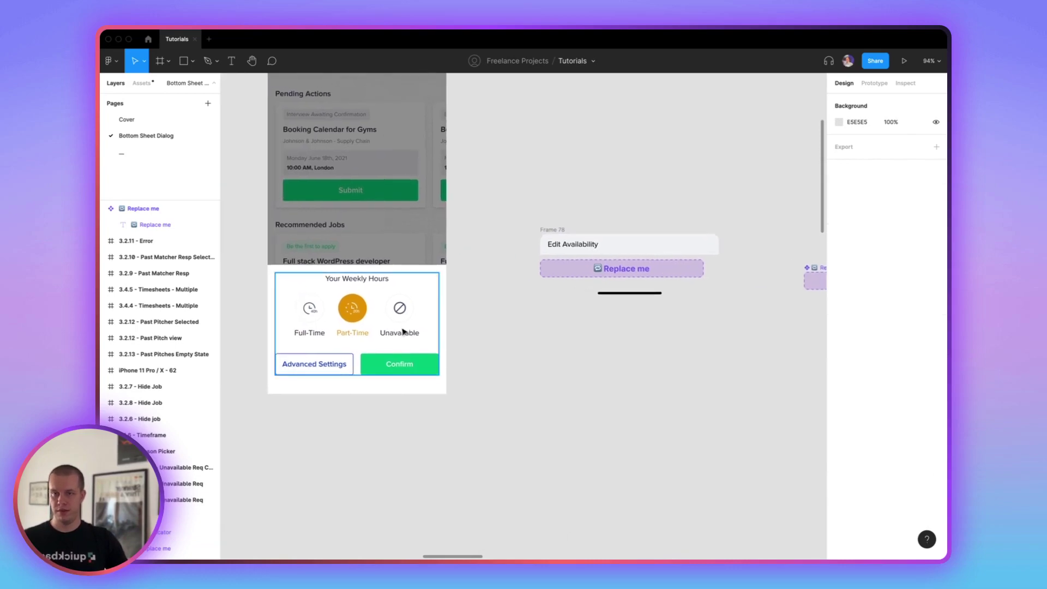
left_click(552, 230)
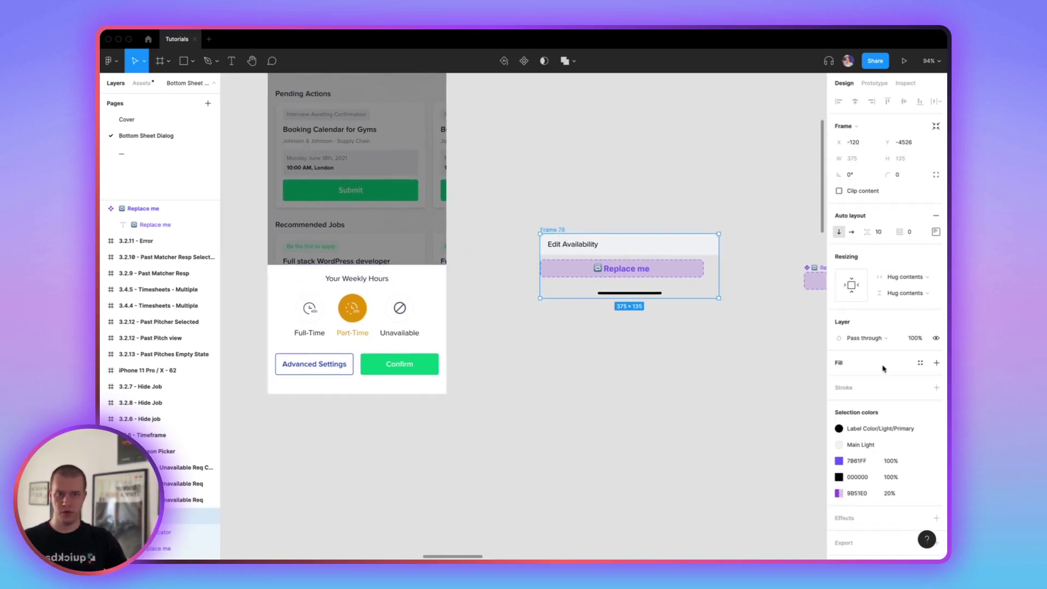
left_click(938, 363)
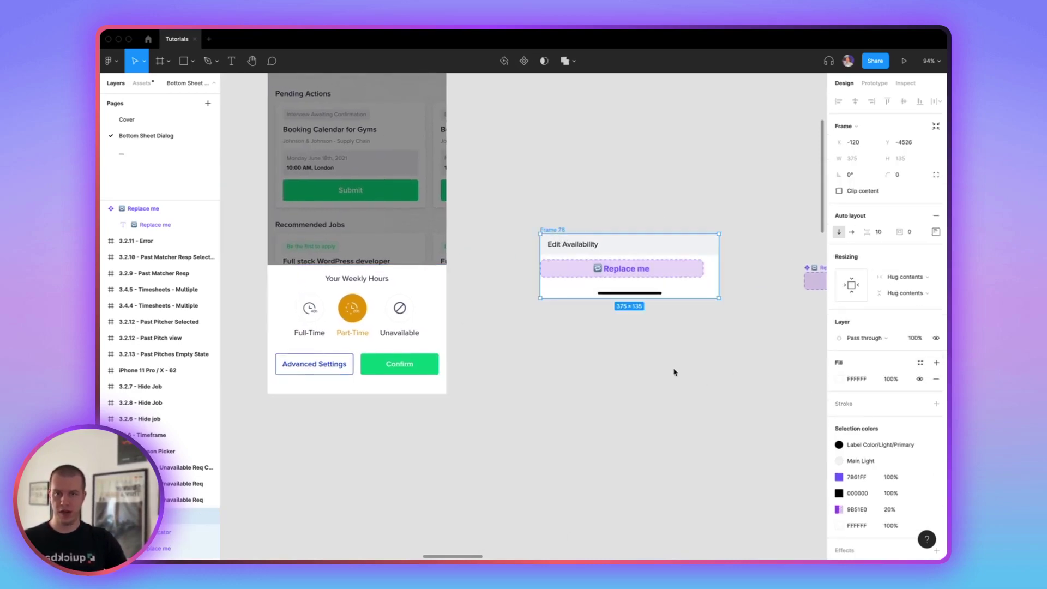
Step: Round only the two top corners of the bottom sheet's frame with a radius of 14
left_click(936, 175)
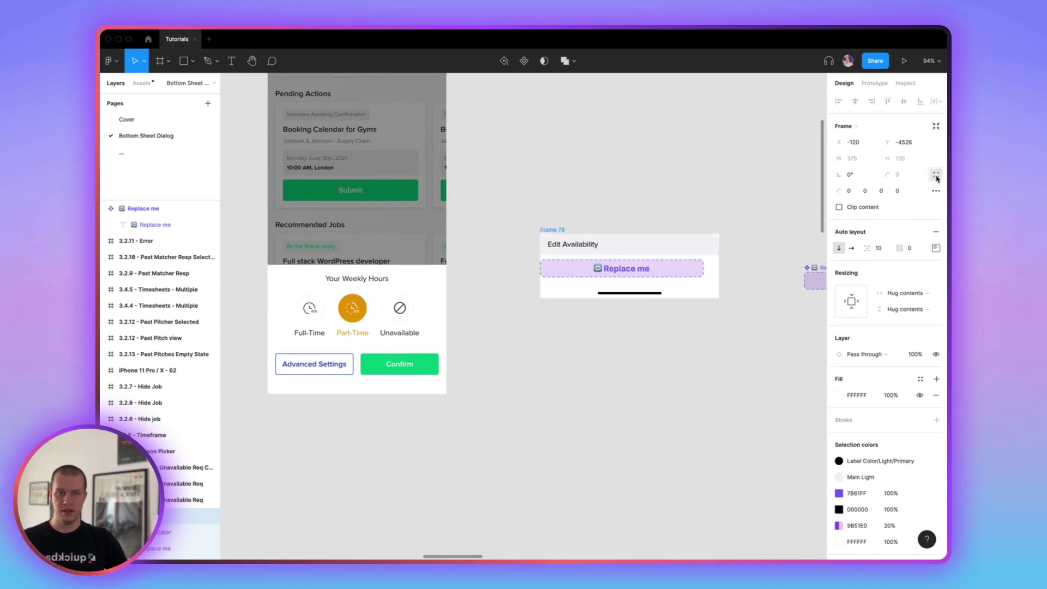
left_click(847, 191)
type("14")
key("Tab")
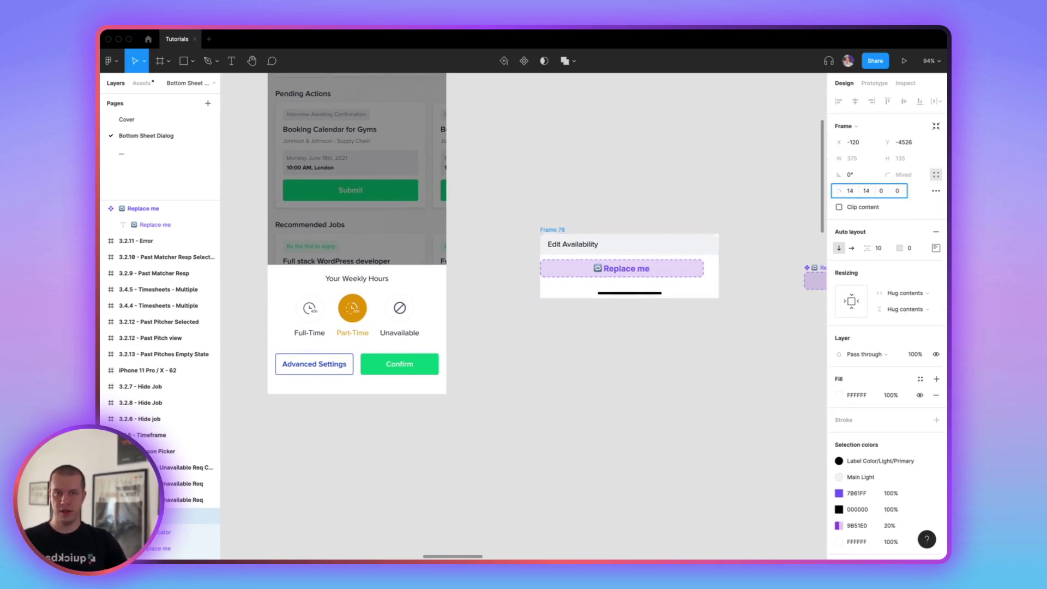
key("Return")
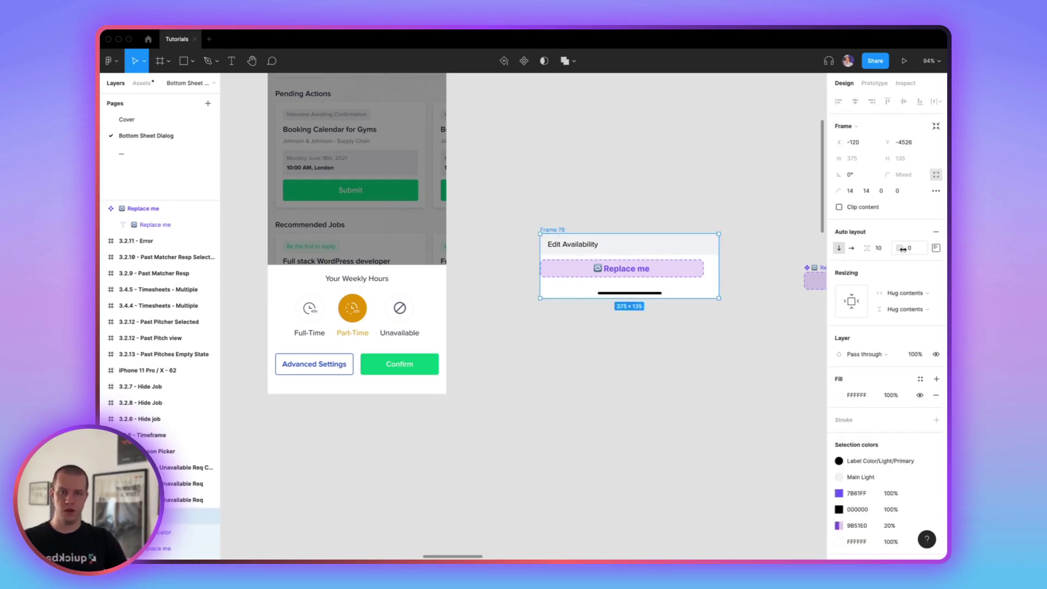
left_click(936, 249)
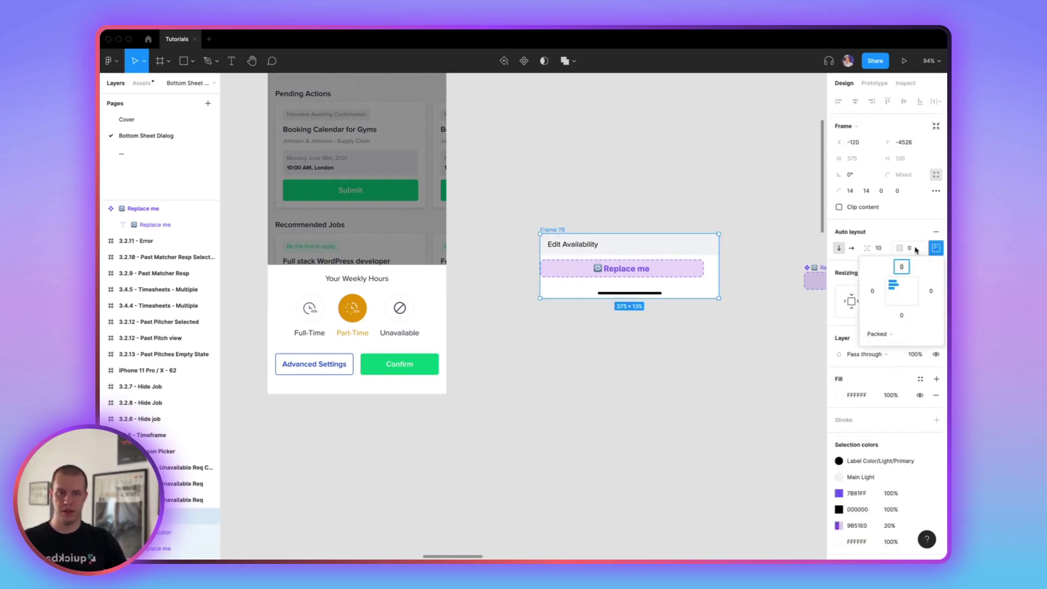
left_click(911, 250)
type("8")
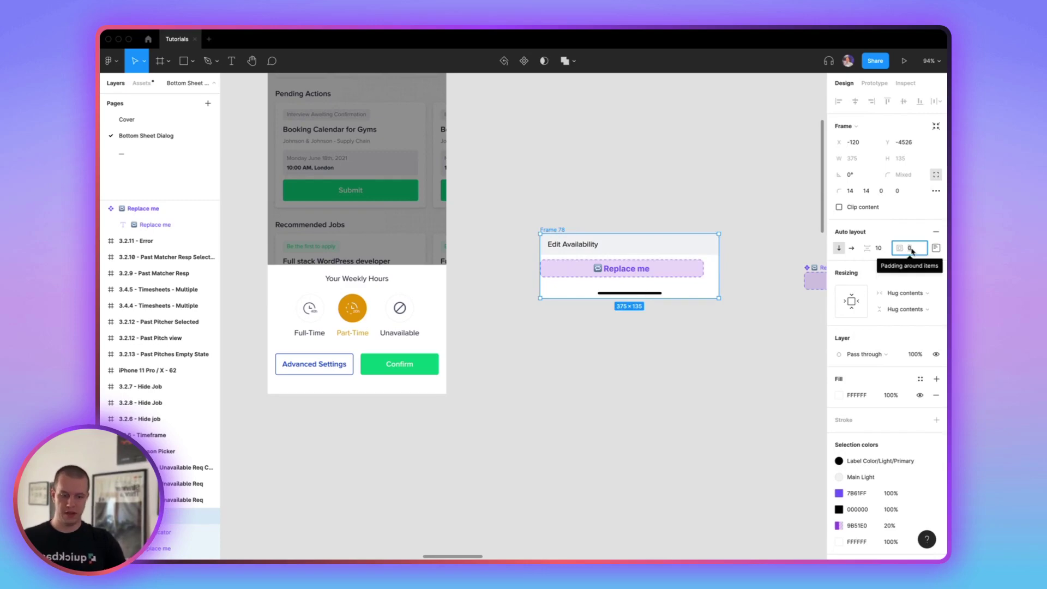
key("Return")
key("super+z")
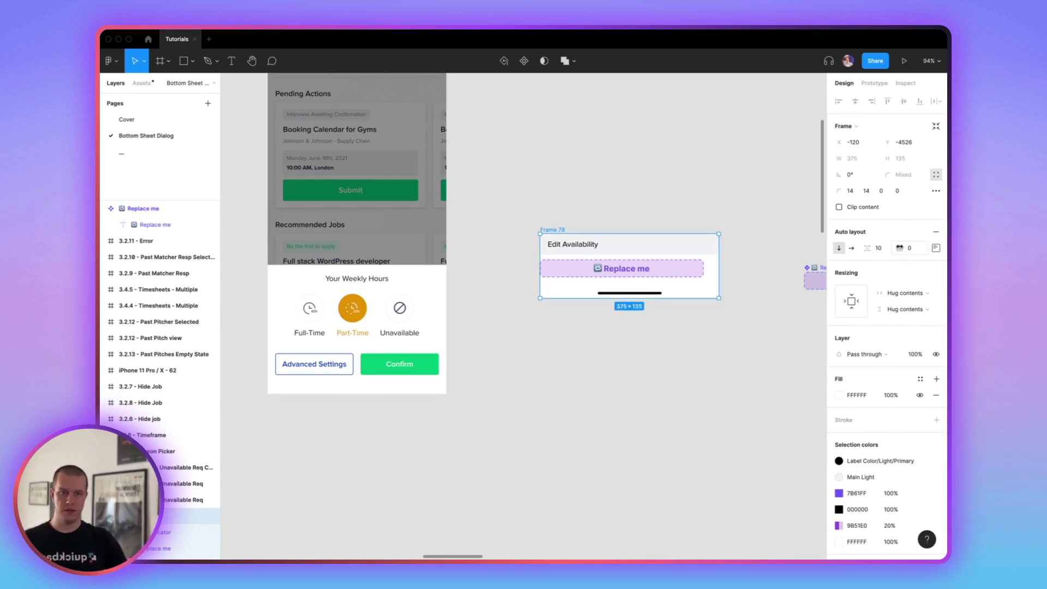
Step: Set the auto layout spacing between the frame's items to 8 and align its contents to the centre
left_click(879, 248)
type("8")
key("Return")
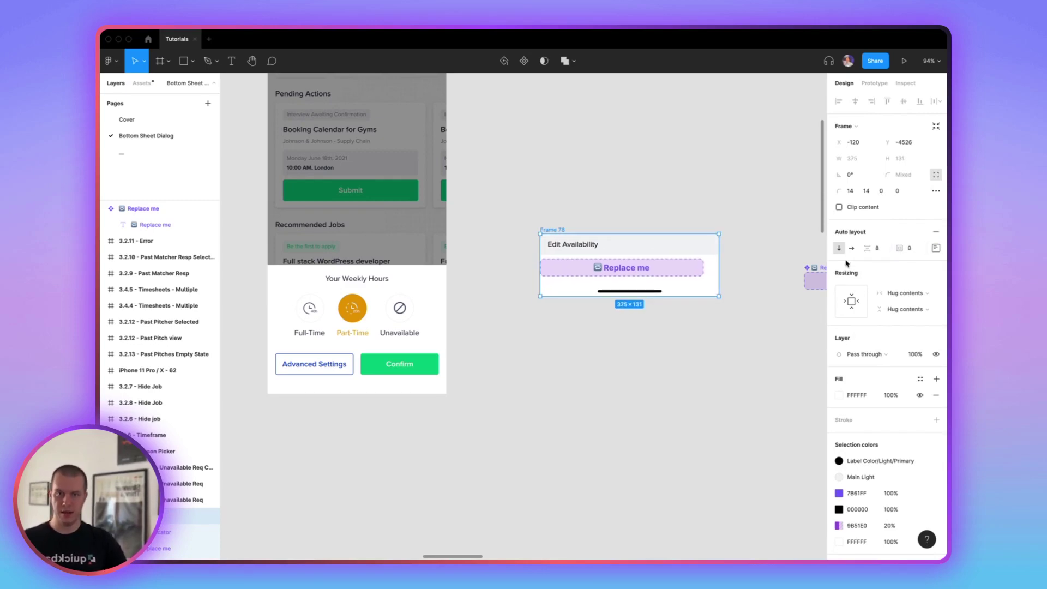
left_click(935, 248)
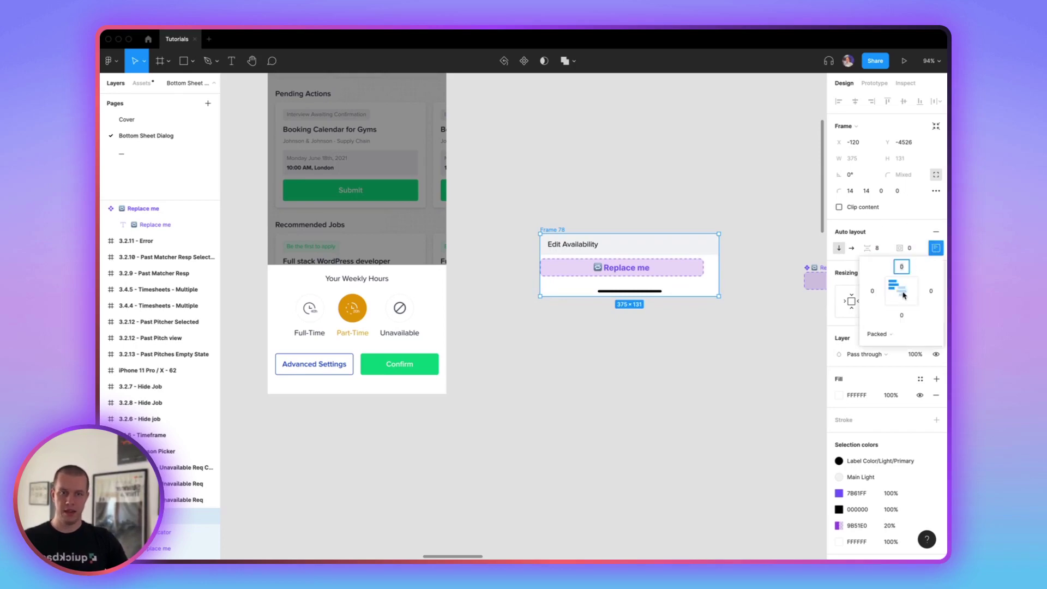
left_click(901, 291)
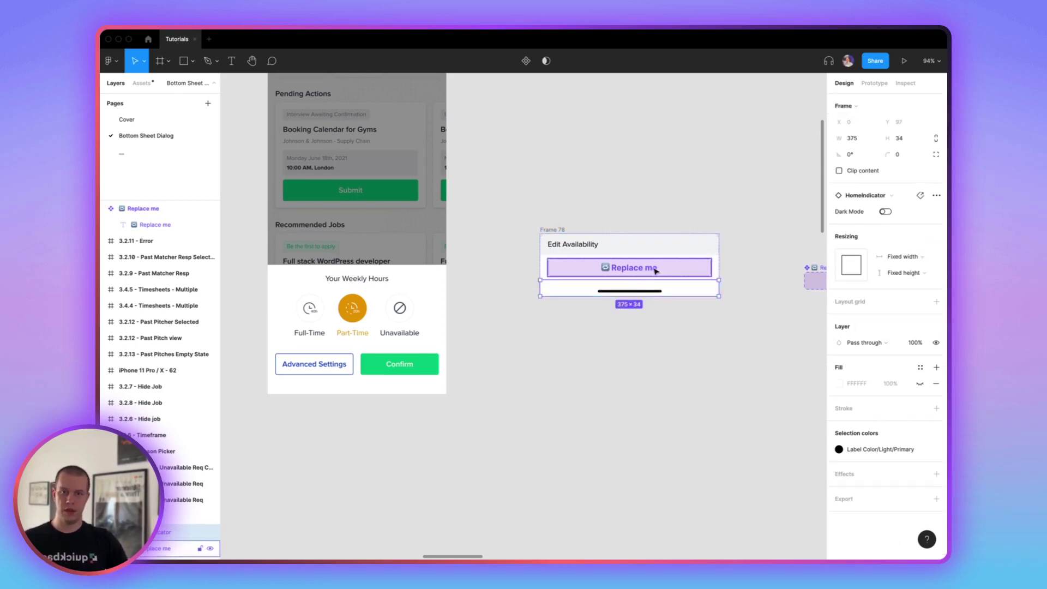
left_click(635, 285)
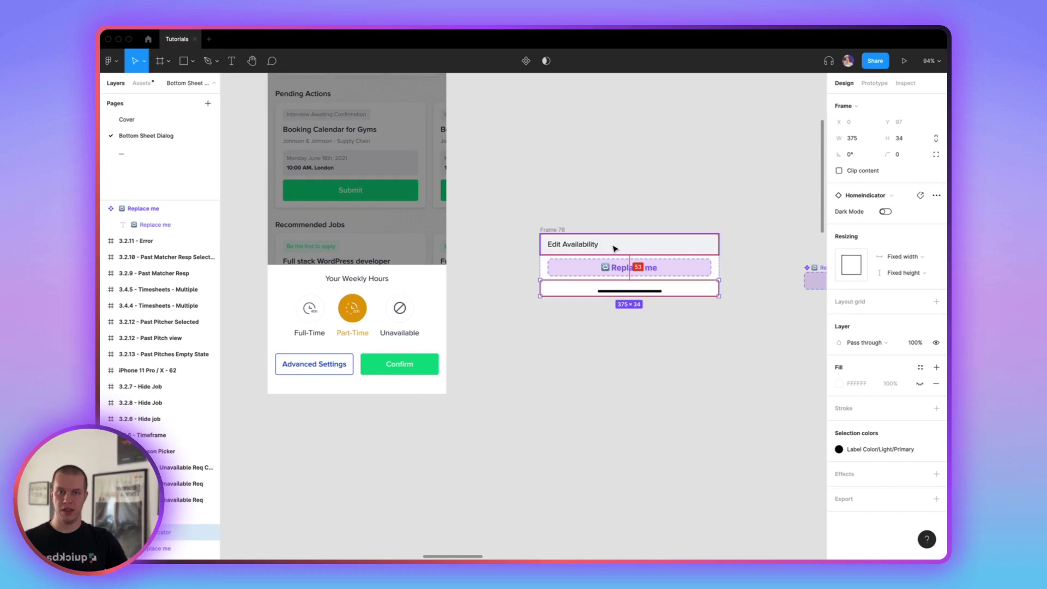
left_click(687, 369)
Step: Delete the "Replace me" instance from the bottom sheet's frame and move the main "Replace me" component in between the header and home indicator
scroll(687, 368, "up", 2)
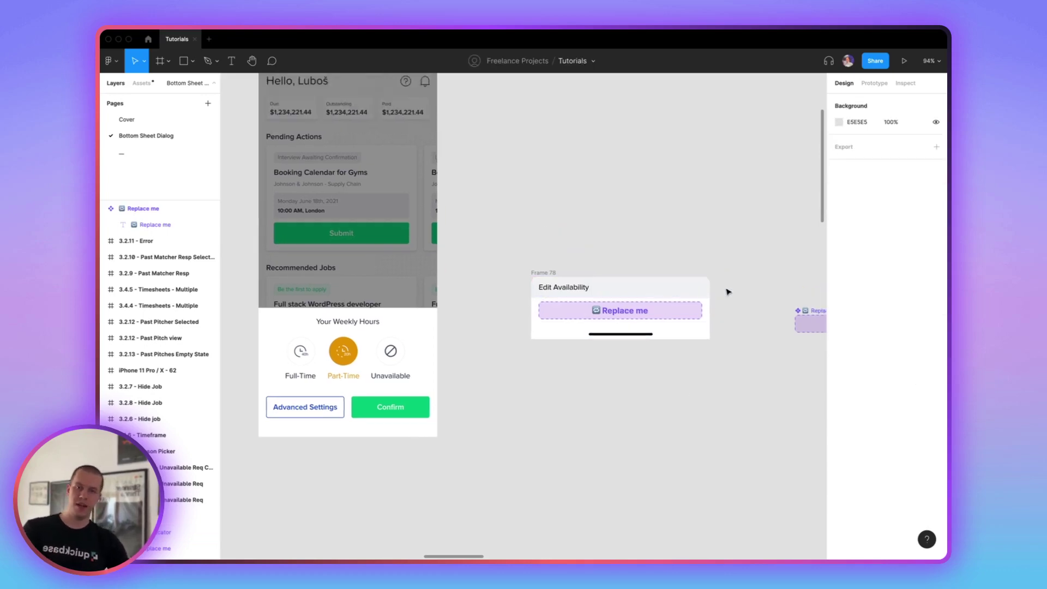
left_click_drag(542, 270, 549, 285)
left_click(662, 326)
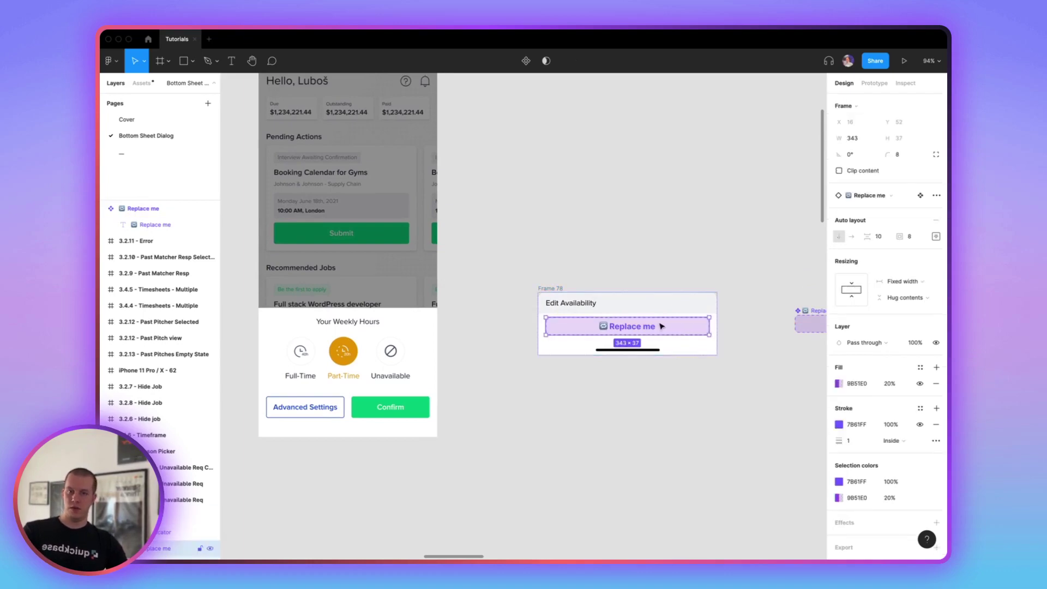
key("Delete")
scroll(720, 363, "right", 2)
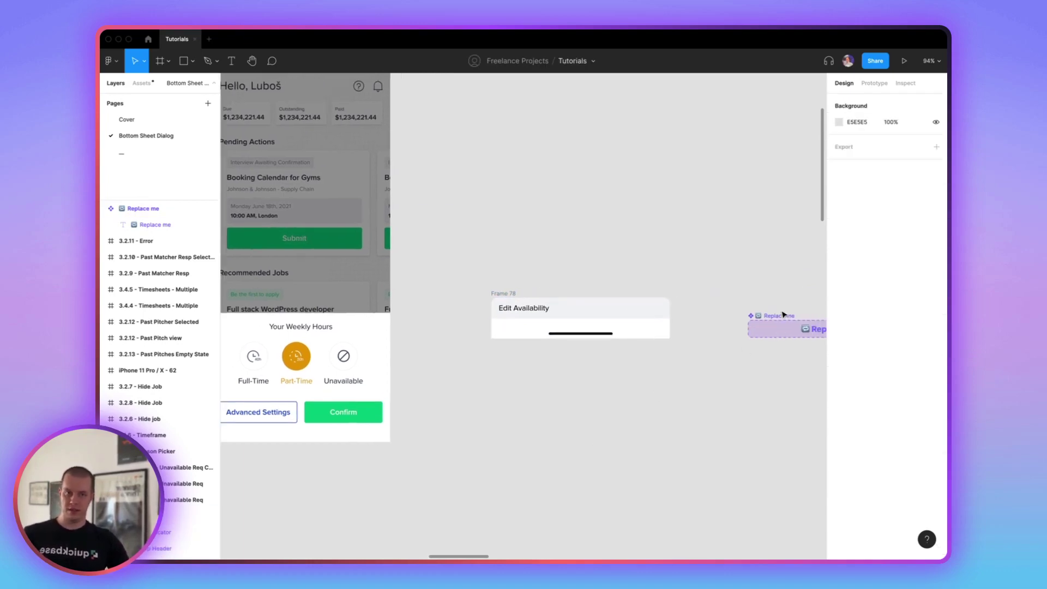
left_click_drag(777, 319, 565, 327)
left_click(561, 259)
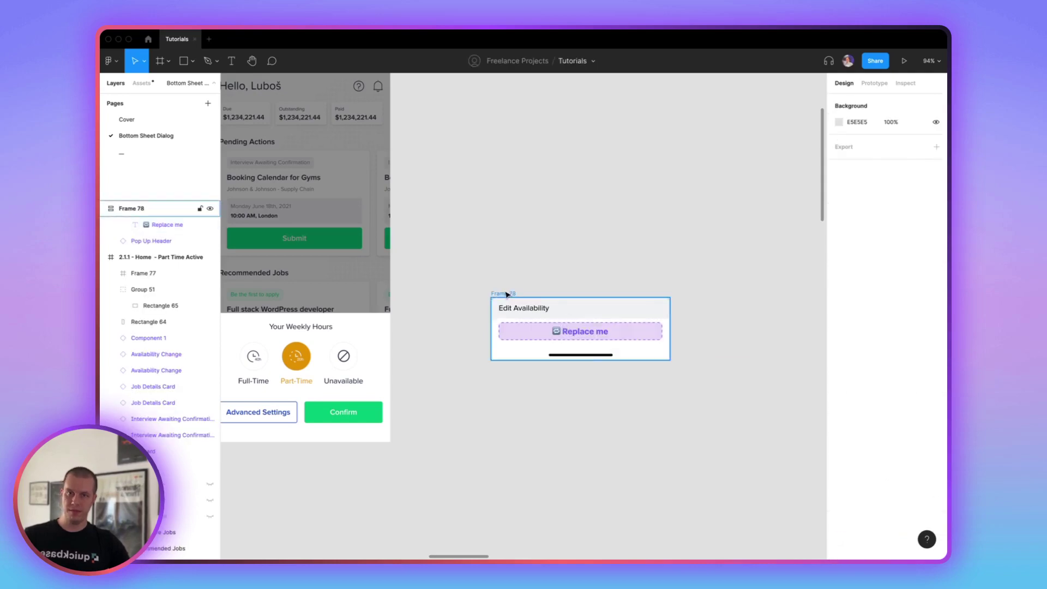
Step: Rename the bottom sheet's frame as "Bottom Sheet Dialog"
left_click(513, 294)
double_click(514, 295)
type("Bot")
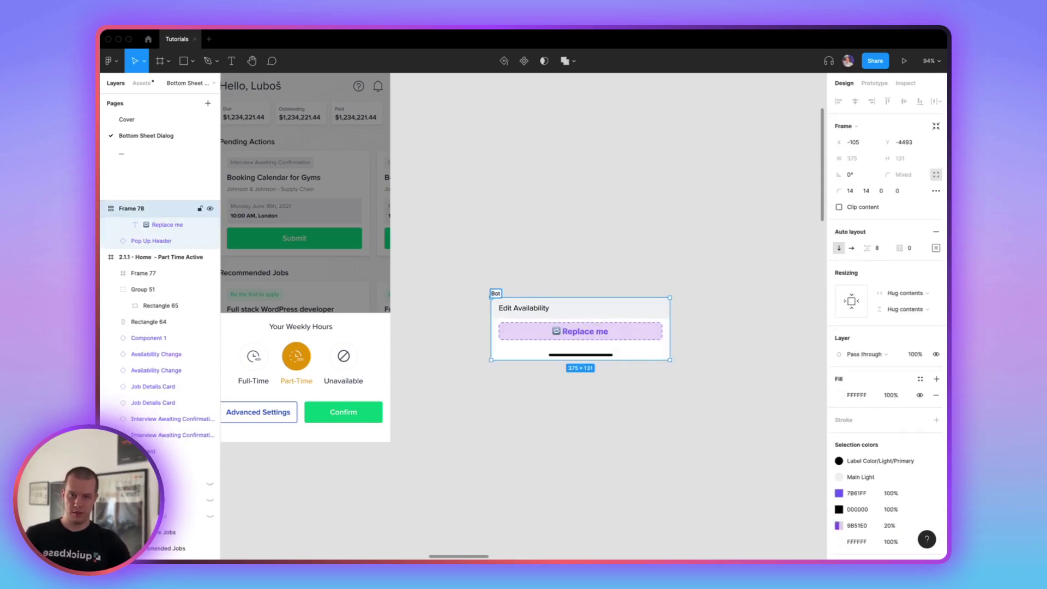
type("tom Sheet Dialog")
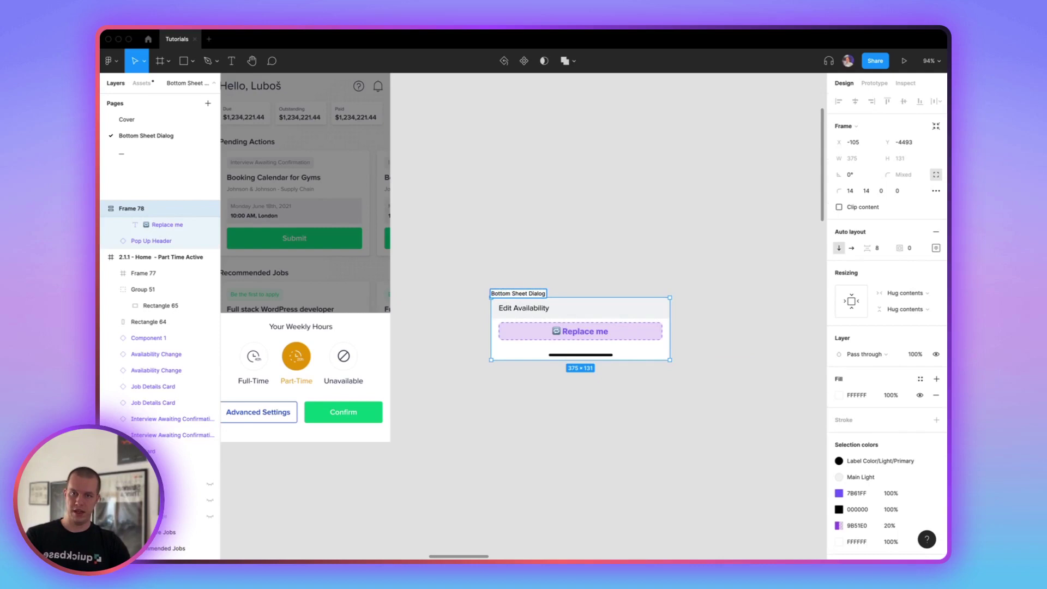
key("Return")
Step: Move the "2.1.1 - Home - Part Time Active" screen farther away from the Bottom Sheet Dialog frame
scroll(626, 248, "down", 5)
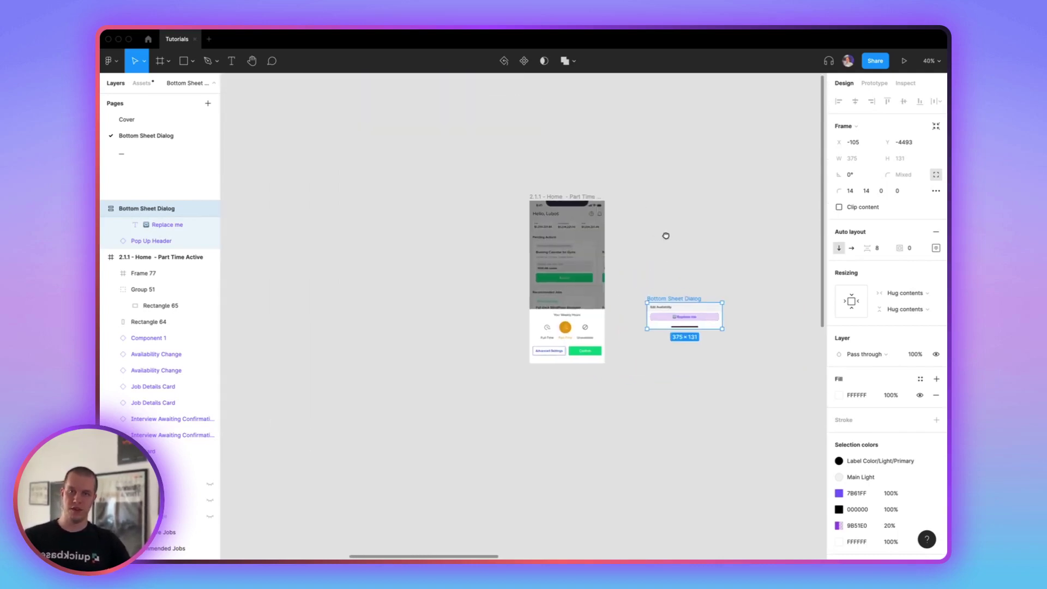
left_click_drag(579, 197, 424, 180)
left_click(706, 227)
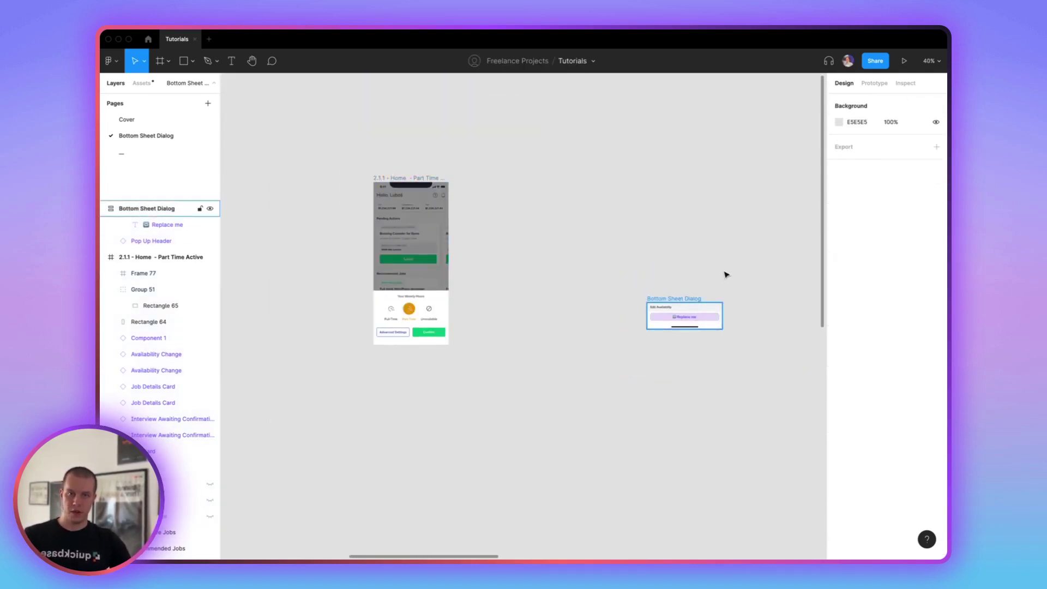
left_click(674, 298)
scroll(674, 298, "right", 4)
scroll(480, 302, "up", 5)
left_click(445, 318)
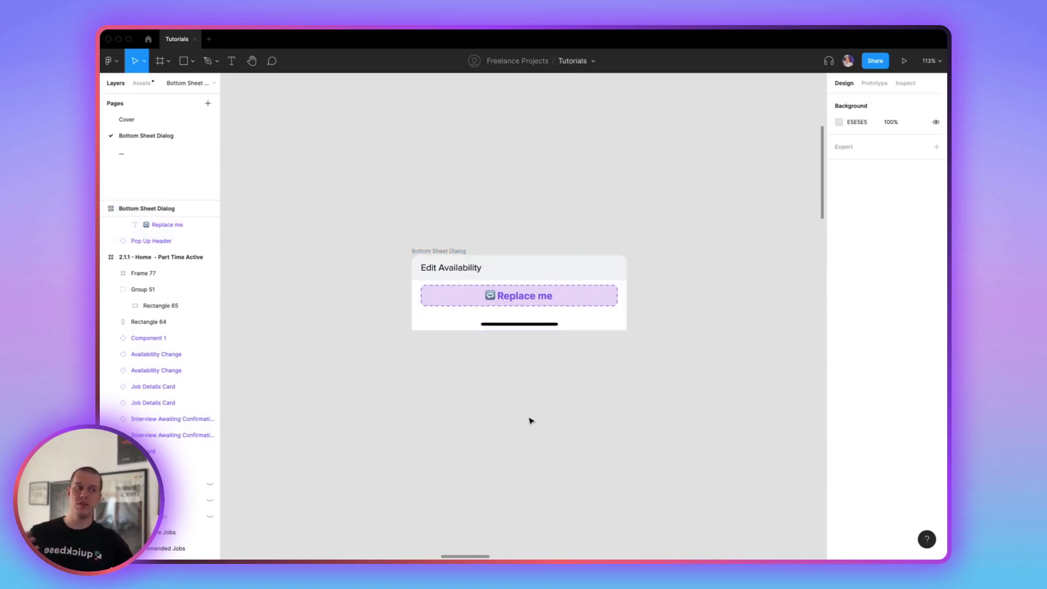
double_click(436, 268)
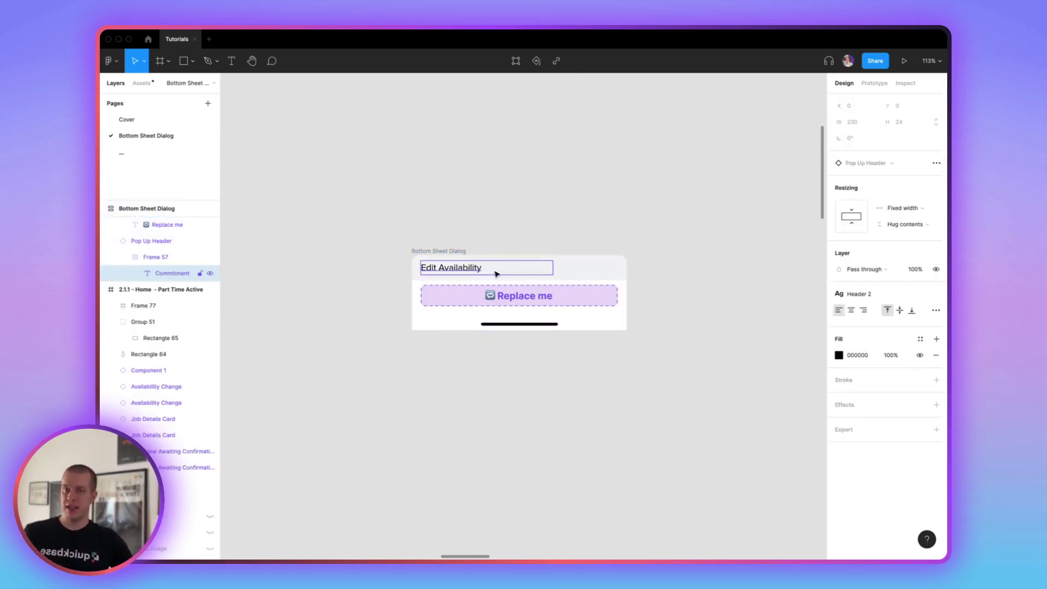
key("Escape")
double_click(460, 269)
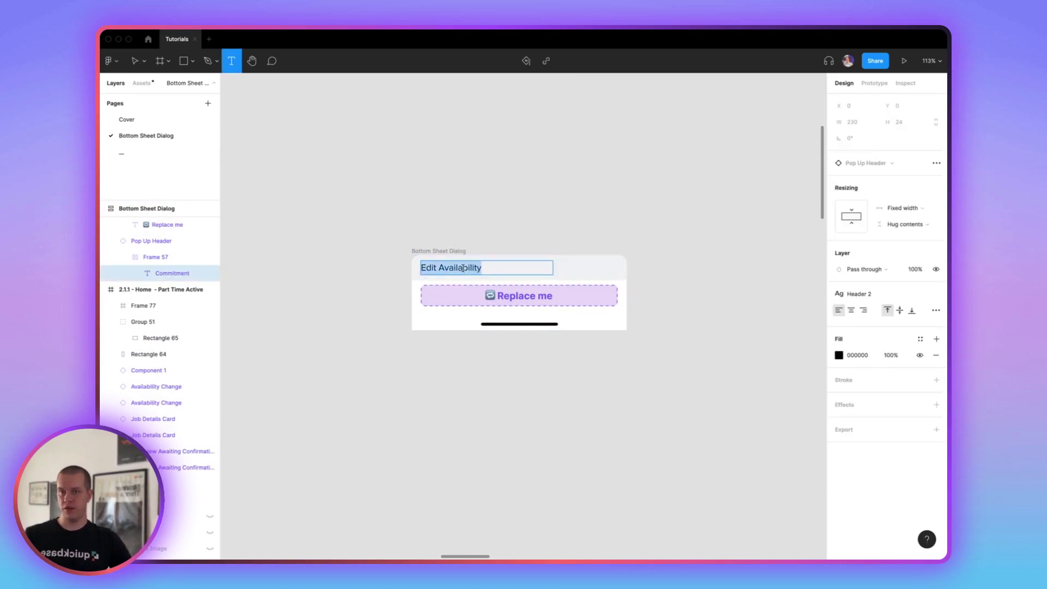
left_click(539, 414)
key("Escape")
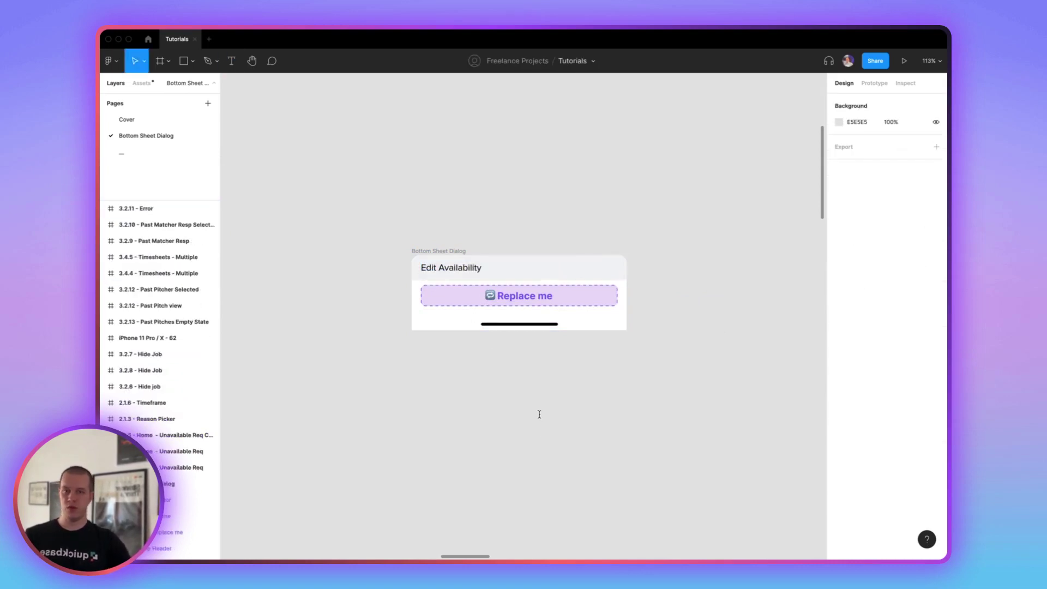
Step: Turn the Bottom Sheet Dialog frame into a component and move it slightly away from the main "Replace me" component
left_click(435, 251)
left_click(524, 61)
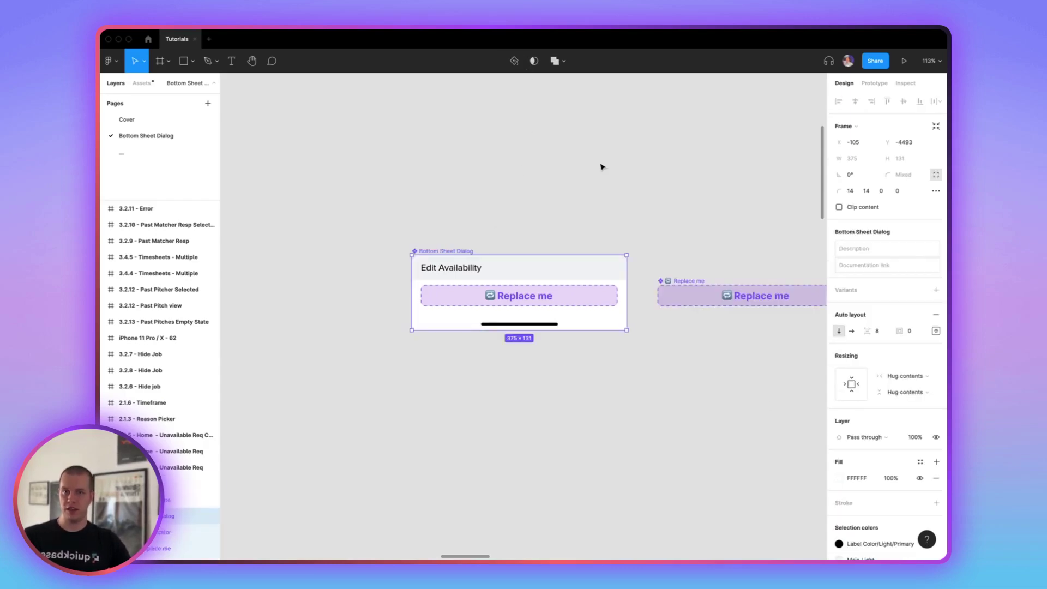
left_click(691, 311)
left_click(676, 280)
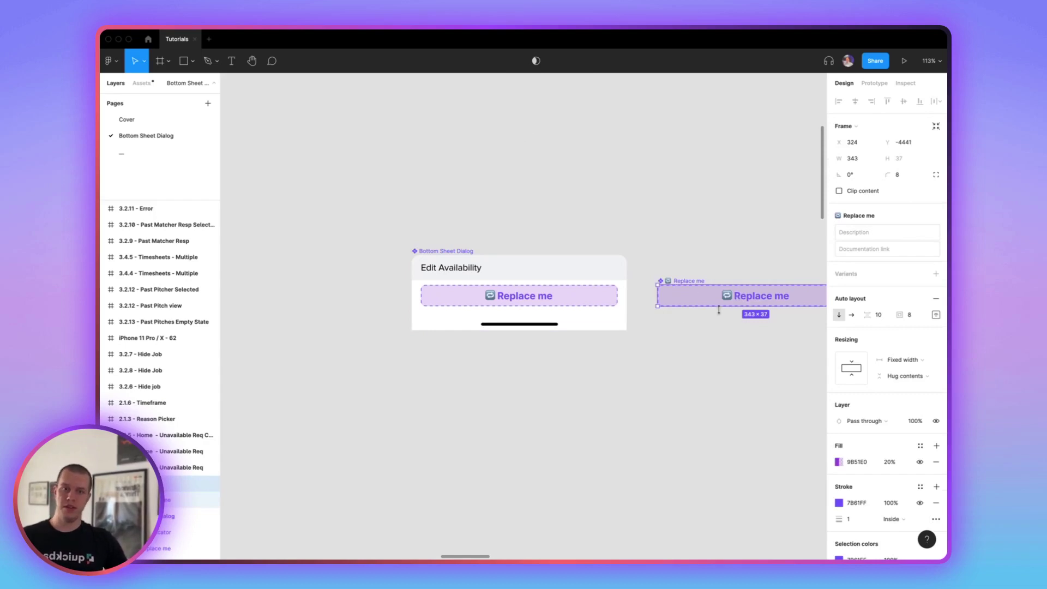
scroll(791, 371, "left", 5)
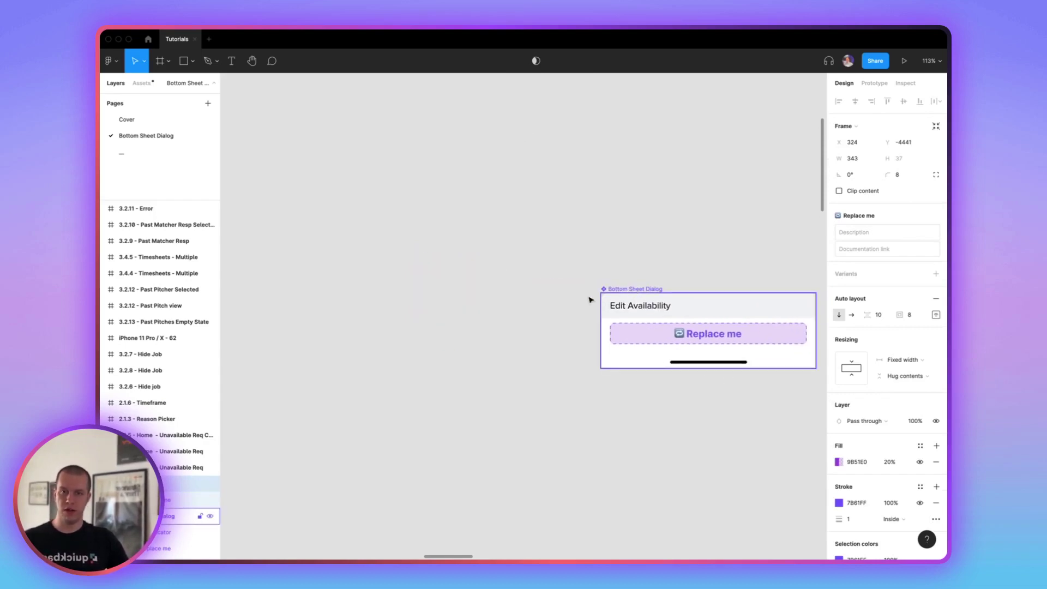
mouse_move(622, 289)
left_mouse_down()
mouse_move(518, 304)
mouse_move(546, 329)
mouse_move(614, 296)
left_mouse_up()
left_click_drag(617, 282, 515, 254)
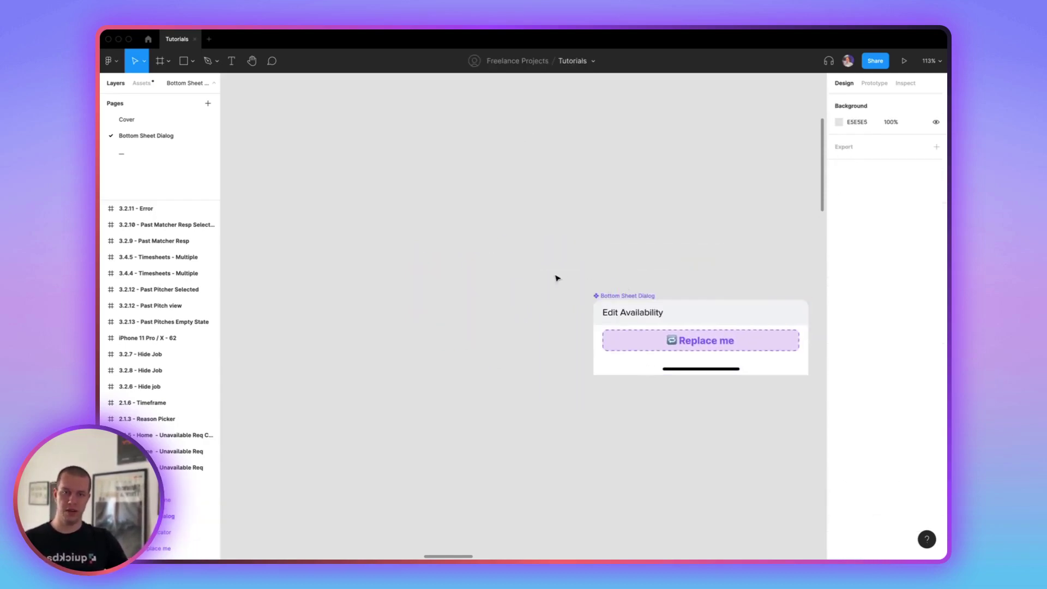
Step: Move the "2.1.1 - Home - Part Time Active" screen close beside the Bottom Sheet Dialog component
scroll(582, 288, "left", 3)
scroll(584, 287, "down", 5, "ctrl")
scroll(584, 287, "left", 4)
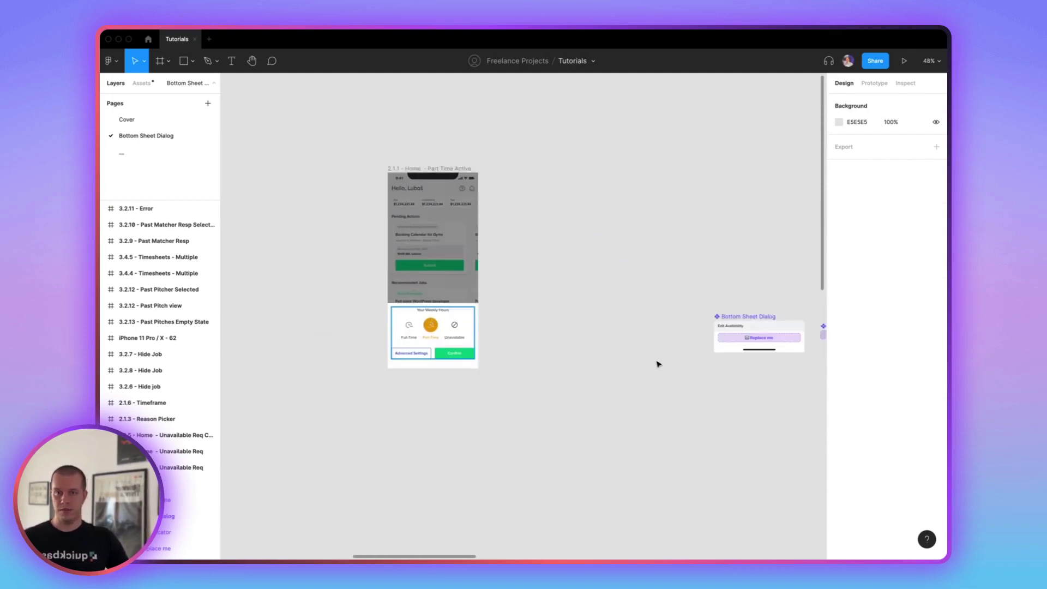
scroll(638, 354, "right", 4)
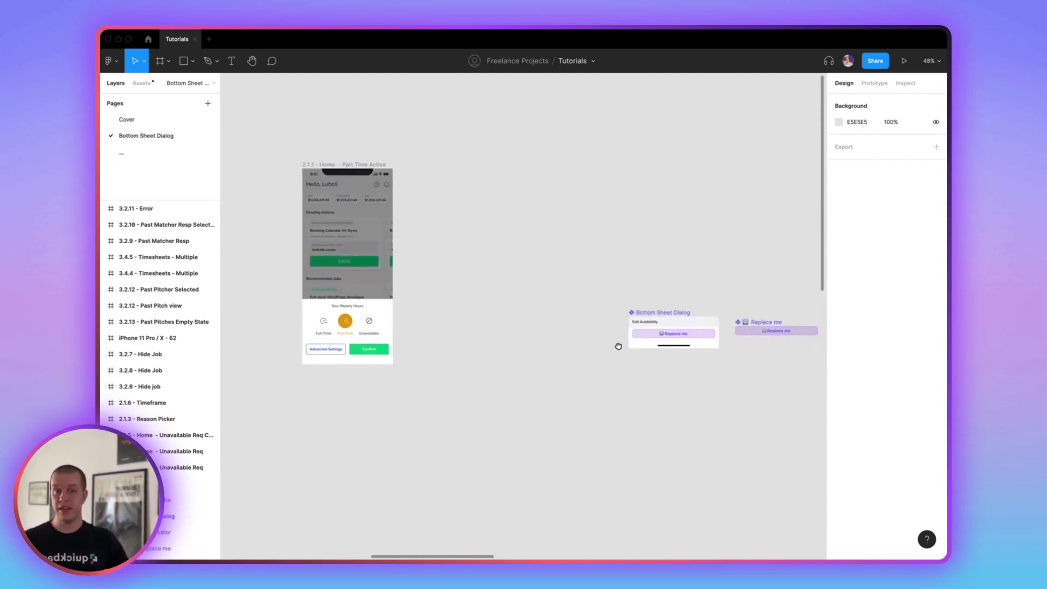
left_click(408, 269)
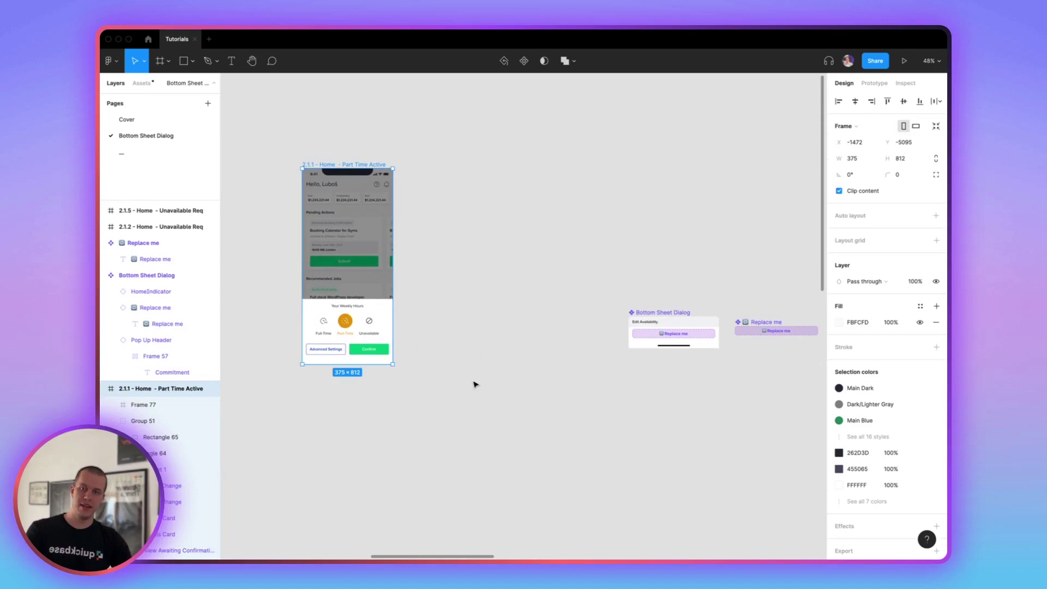
left_click(495, 295)
left_click_drag(349, 167, 563, 218)
scroll(578, 397, "up", 3)
left_click(721, 420)
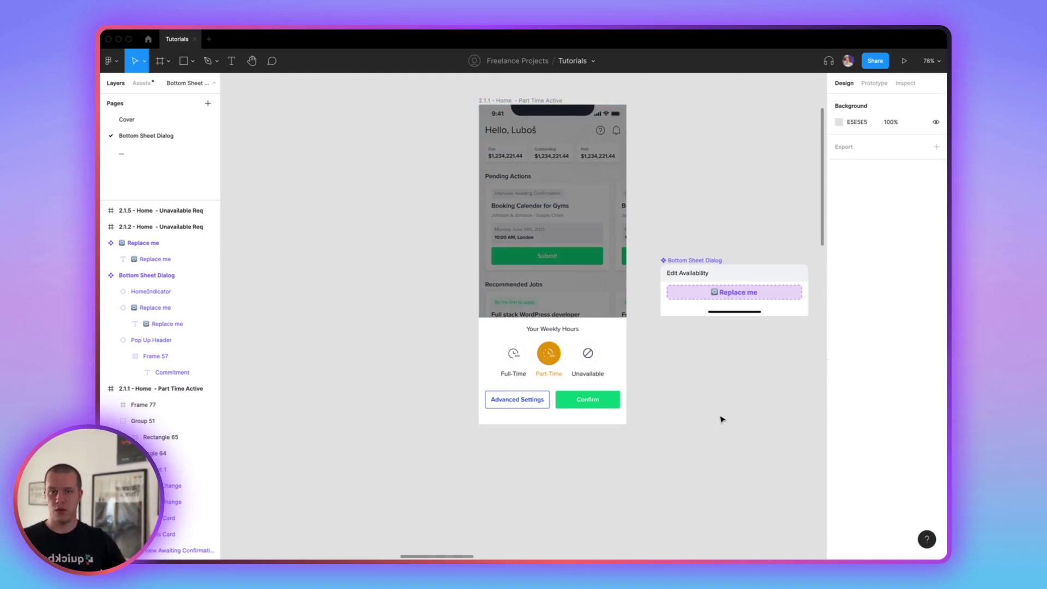
Step: Move the weekly hours content out of the home screen onto the canvas and delete the white sheet background left behind
left_click(533, 398)
left_click_drag(532, 398, 764, 466)
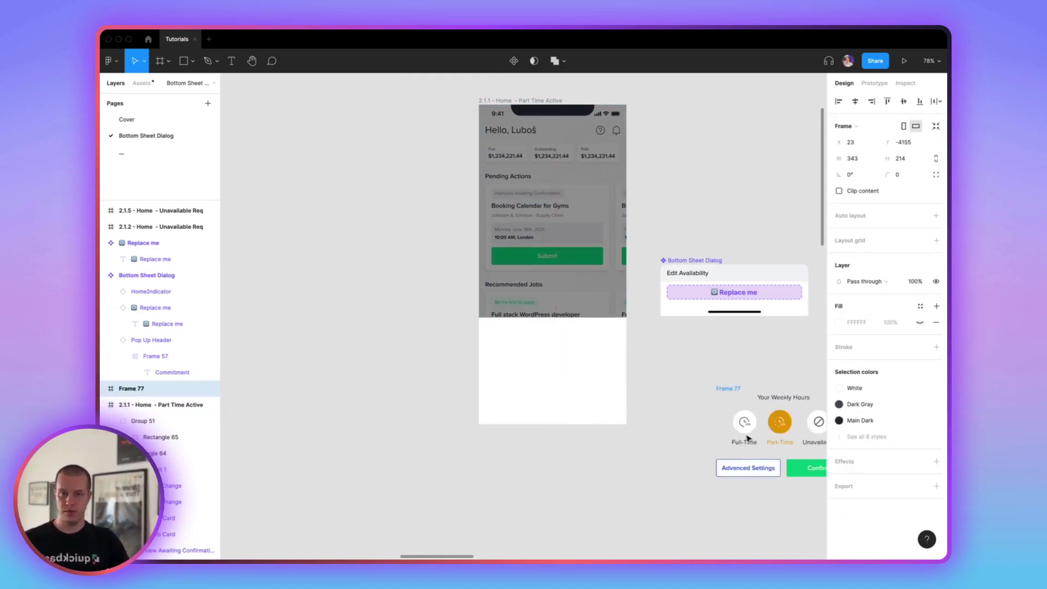
left_click(582, 376)
key("Delete")
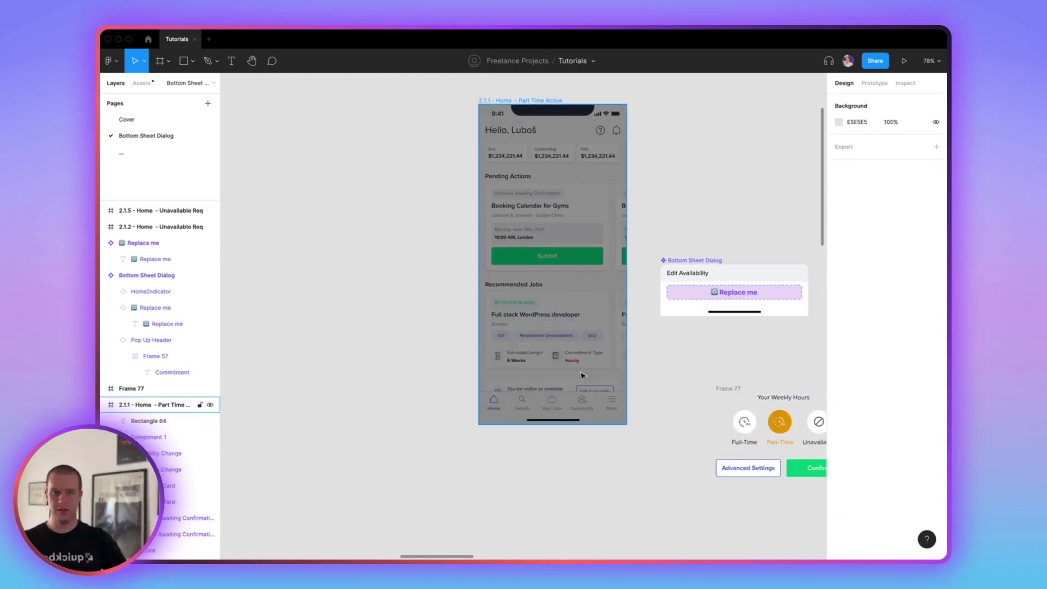
Step: Copy the Bottom Sheet Dialog component and paste an instance into the "2.1.1 - Home - Part Time Active" screen
left_click(678, 273)
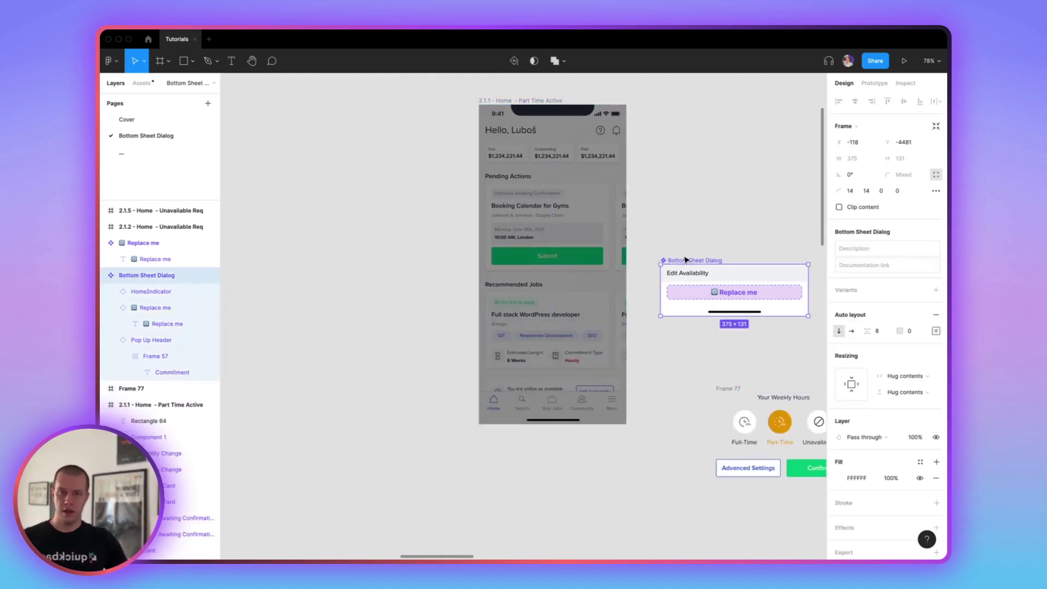
left_click(517, 100)
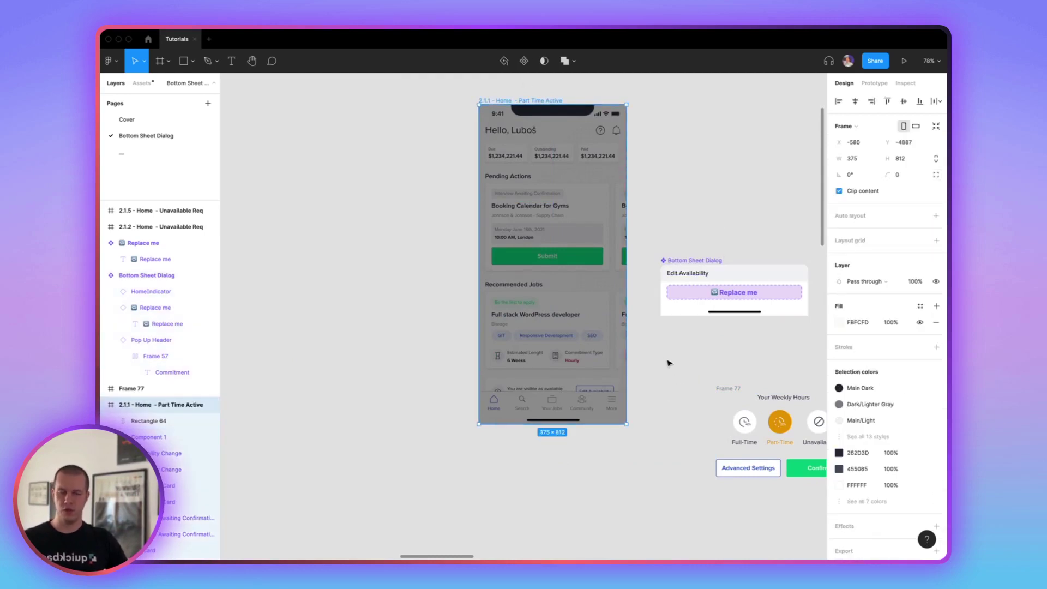
key("super+v")
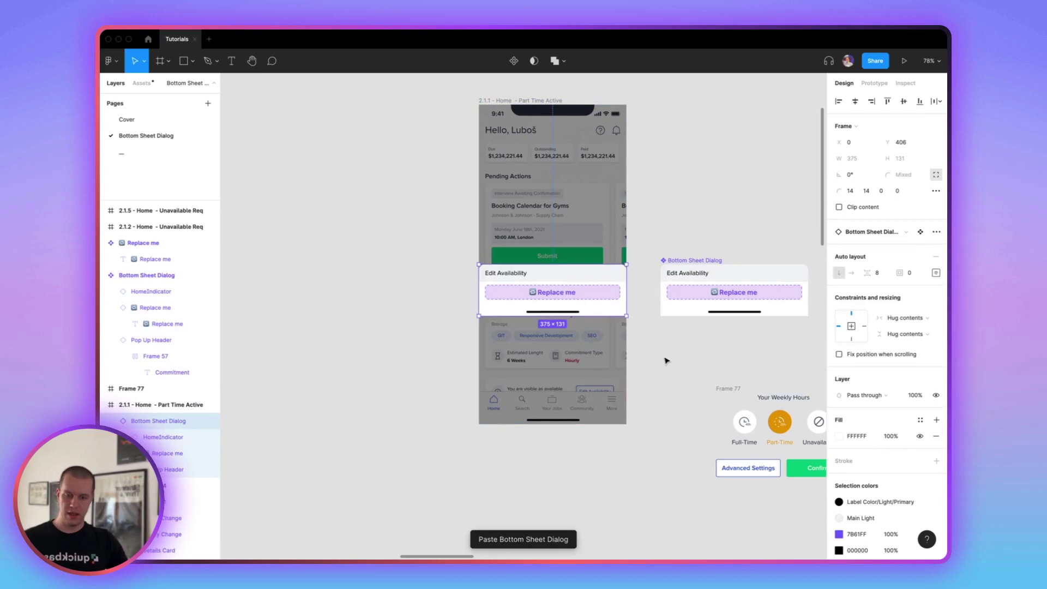
Step: Align the Bottom Sheet Dialog instance to the bottom edge of the "2.1.1 - Home - Part Time Active" screen
key("alt+s")
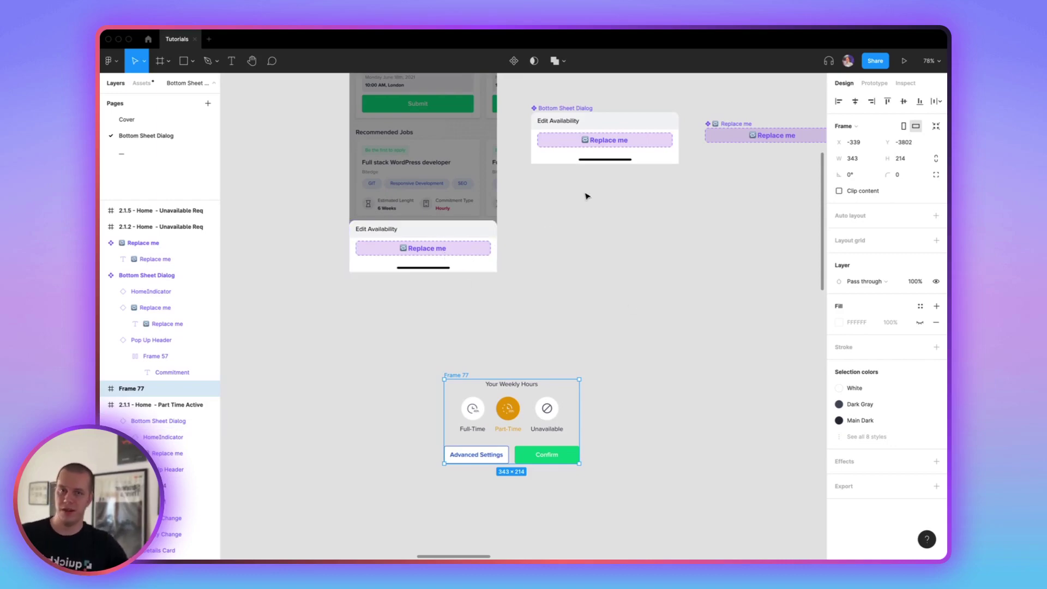
Step: Try an item spacing of 16 in the main Bottom Sheet Dialog component, and set it back to 8
left_click(552, 108)
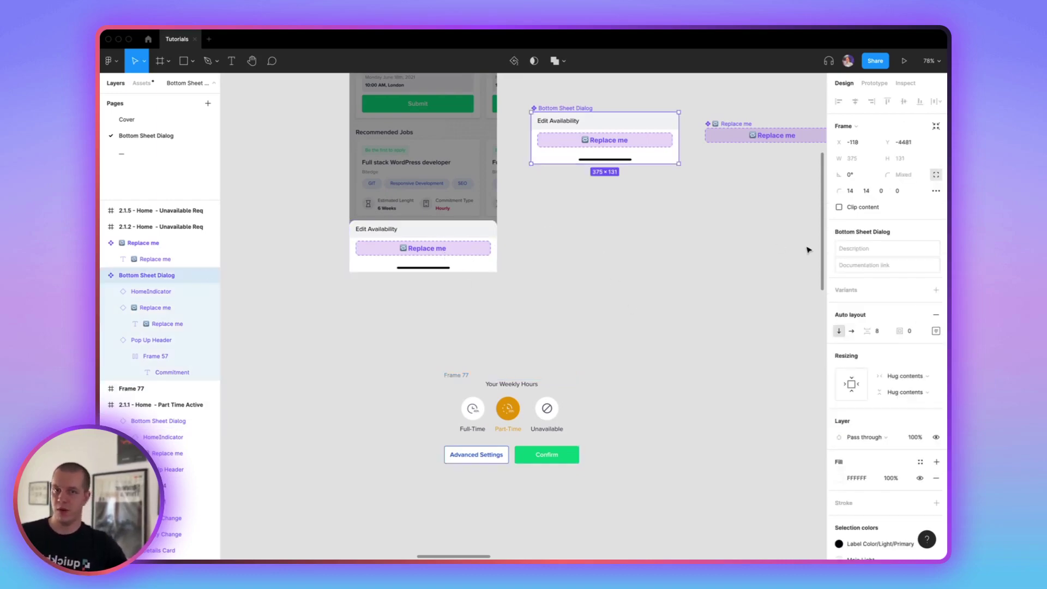
left_click(884, 335)
type("16")
key("Return")
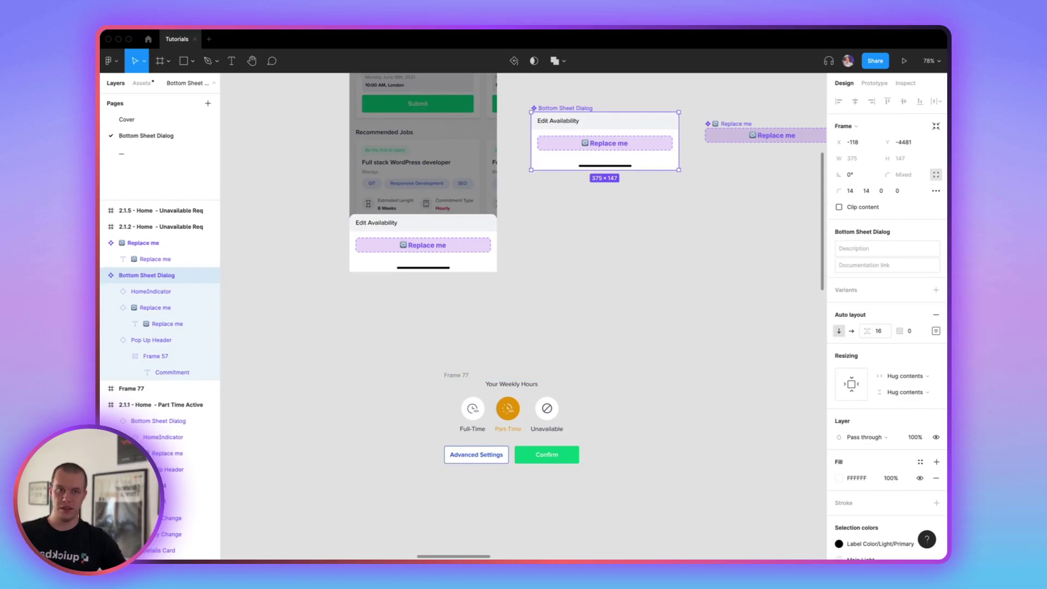
left_click(876, 331)
type("8")
key("Return")
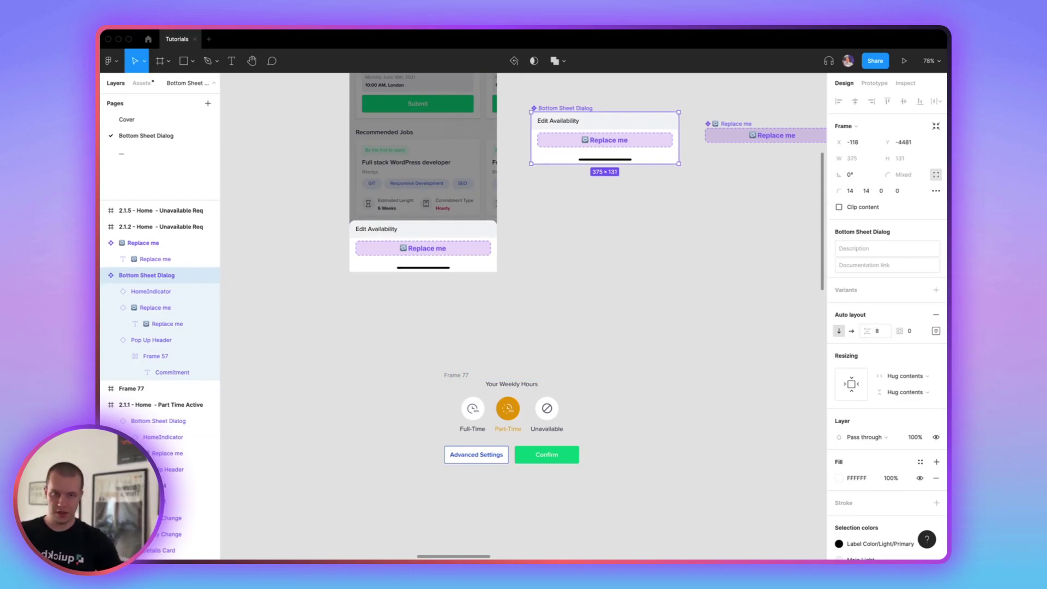
left_click(602, 344)
Step: Rename the weekly hours content frame, Frame 77, as "Part Time"
left_click(450, 375)
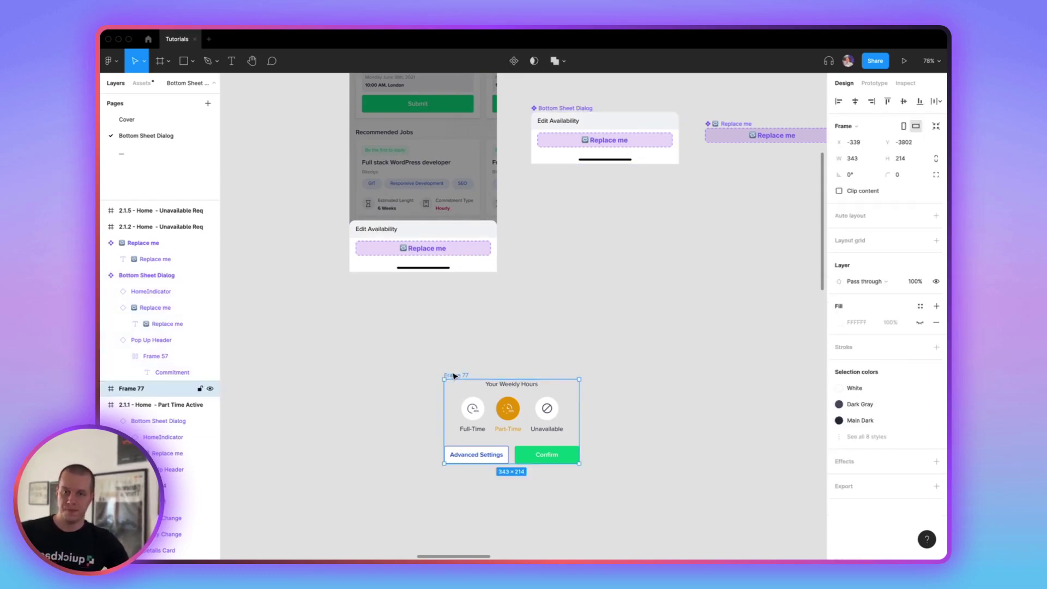
double_click(453, 375)
type("Part")
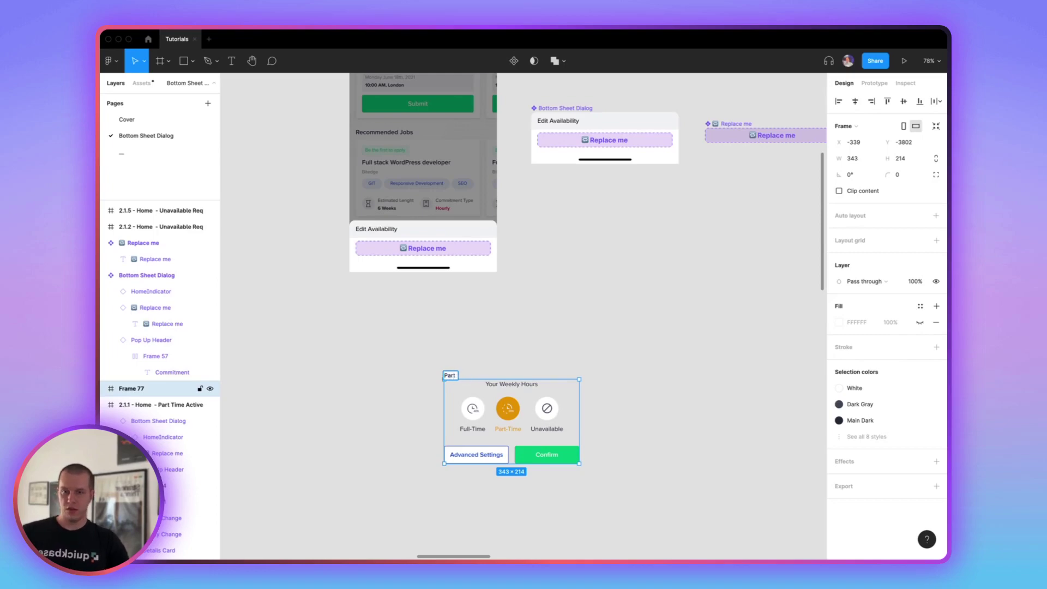
type(" Time")
key("Return")
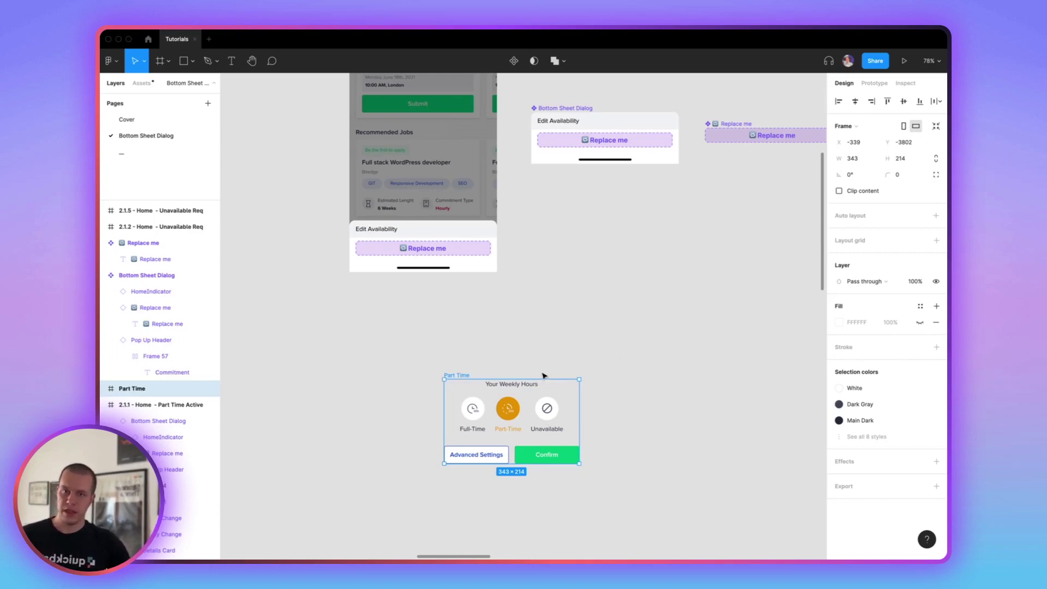
Step: Add vertical auto layout to the Part Time frame and align its contents to the top center
left_click(526, 384)
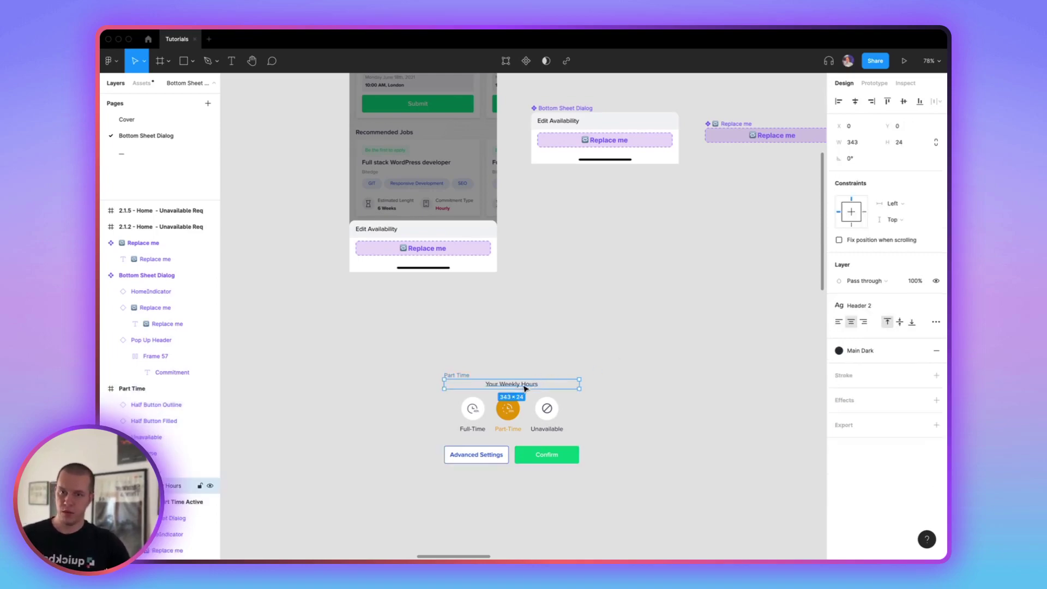
left_click(460, 376)
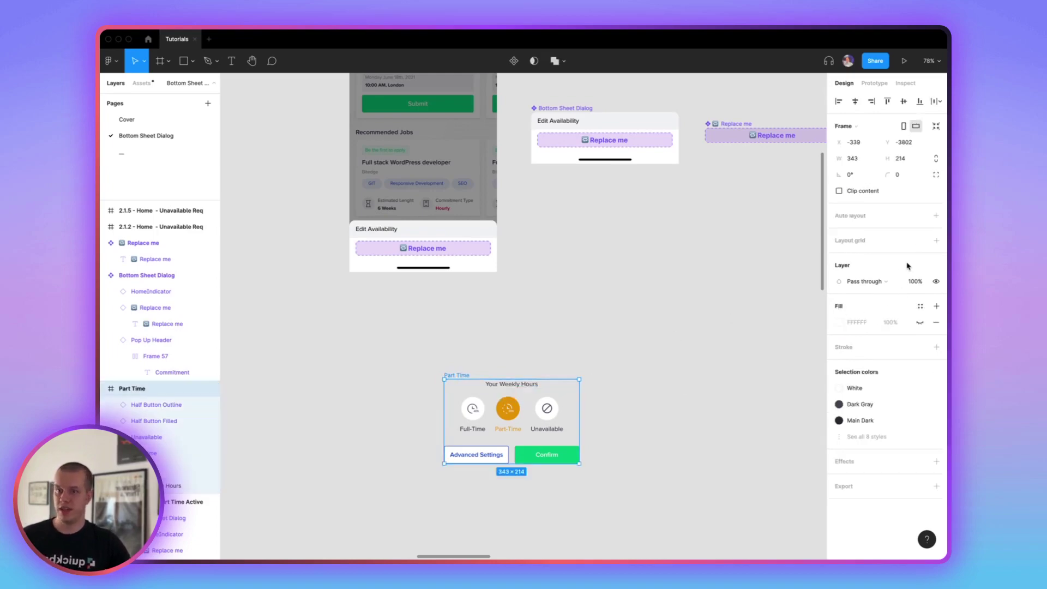
left_click(935, 216)
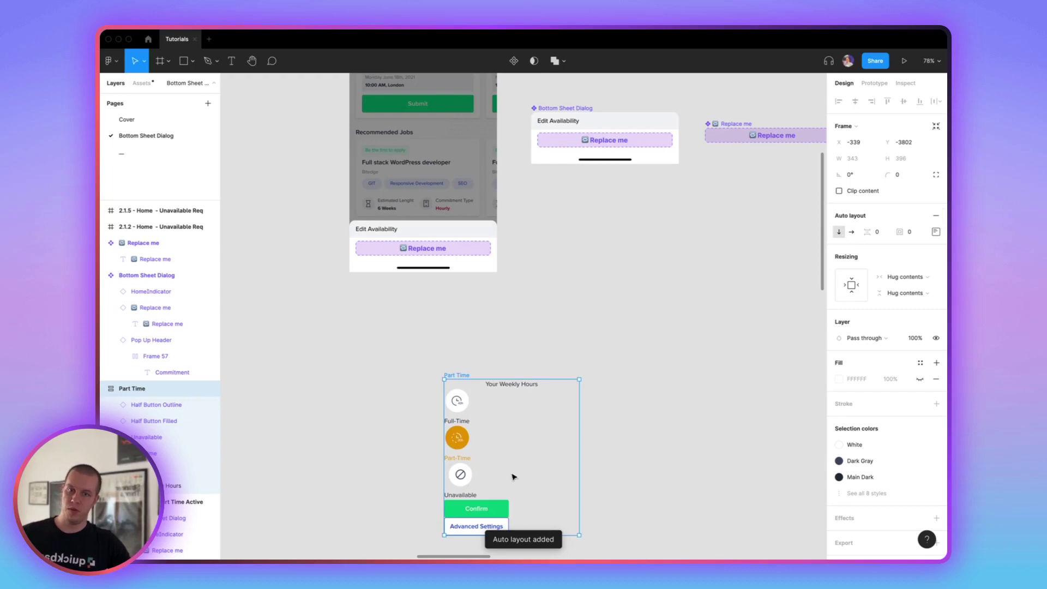
double_click(461, 404)
left_click(732, 450)
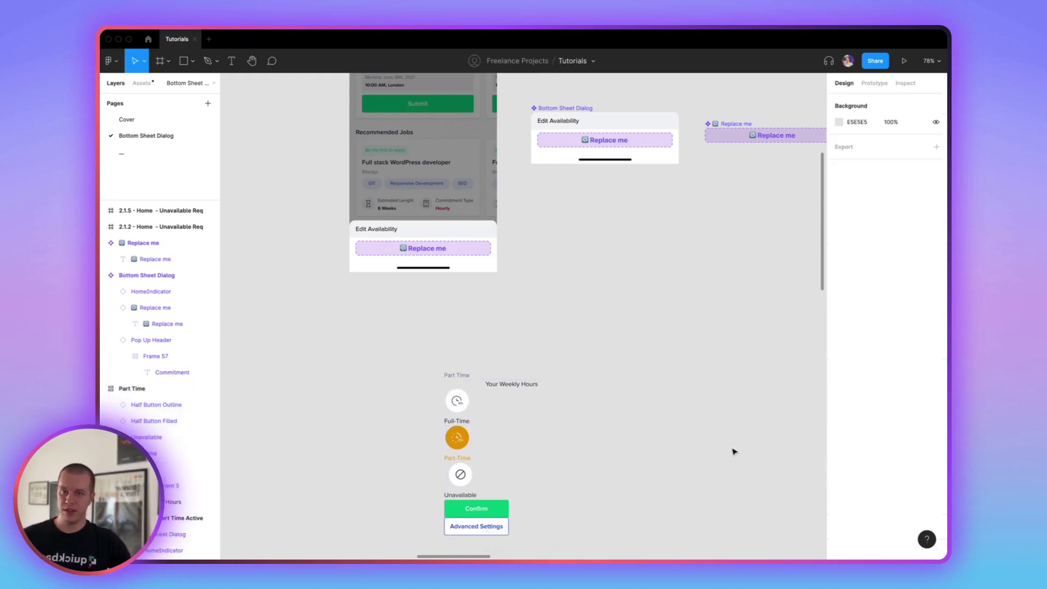
left_click(455, 375)
left_click(936, 231)
left_click(901, 268)
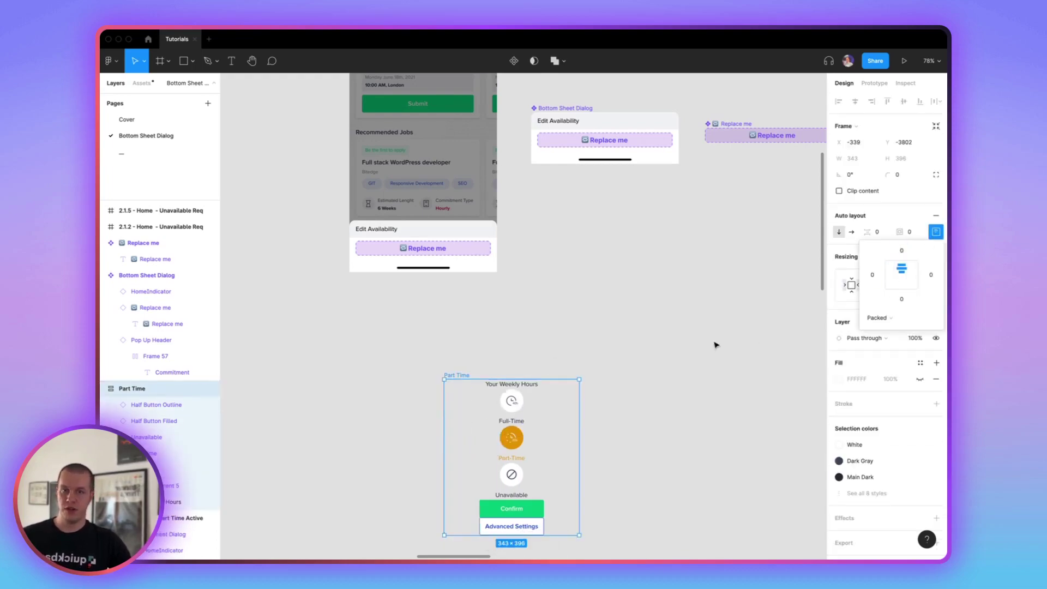
Step: Wrap the Full-Time, Part-Time and Unavailable options in a horizontal auto layout with an item spacing of 24
left_click(508, 402)
left_click(512, 450, "shift")
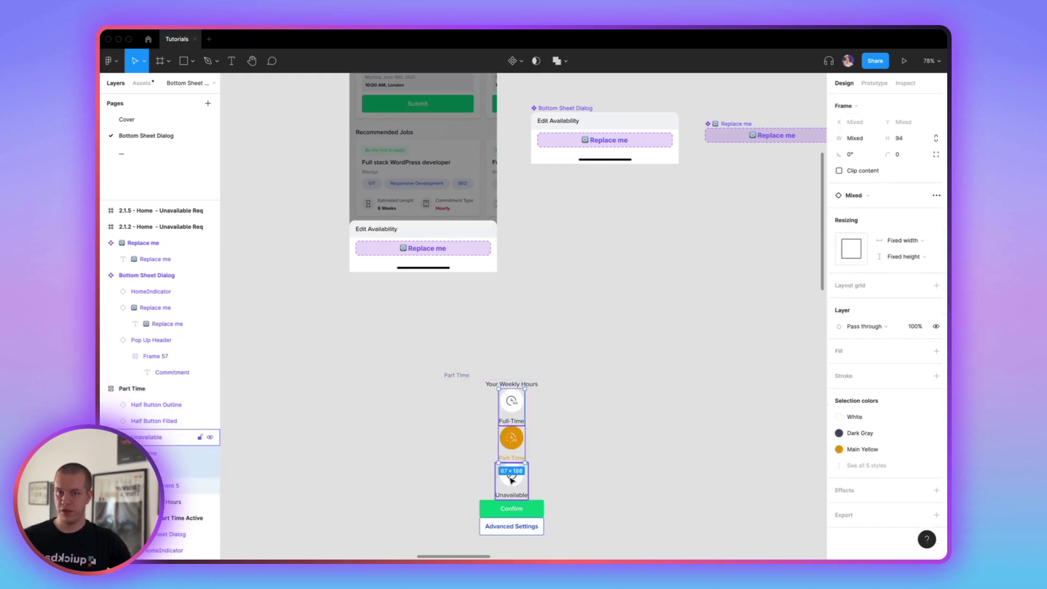
left_click(510, 477, "shift")
key("shift+a")
left_click(852, 211)
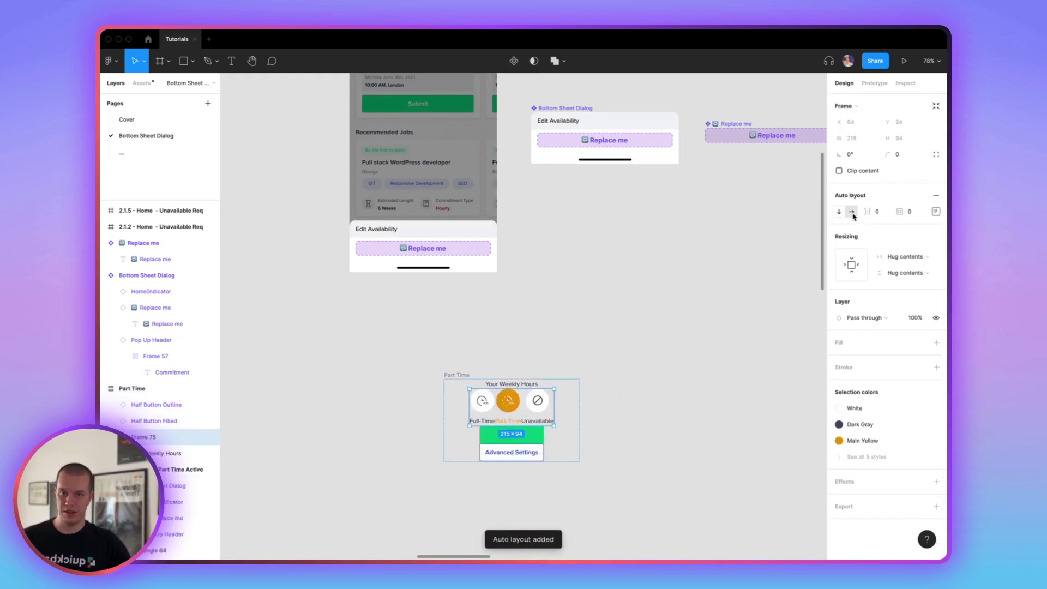
left_click(877, 212)
type("16")
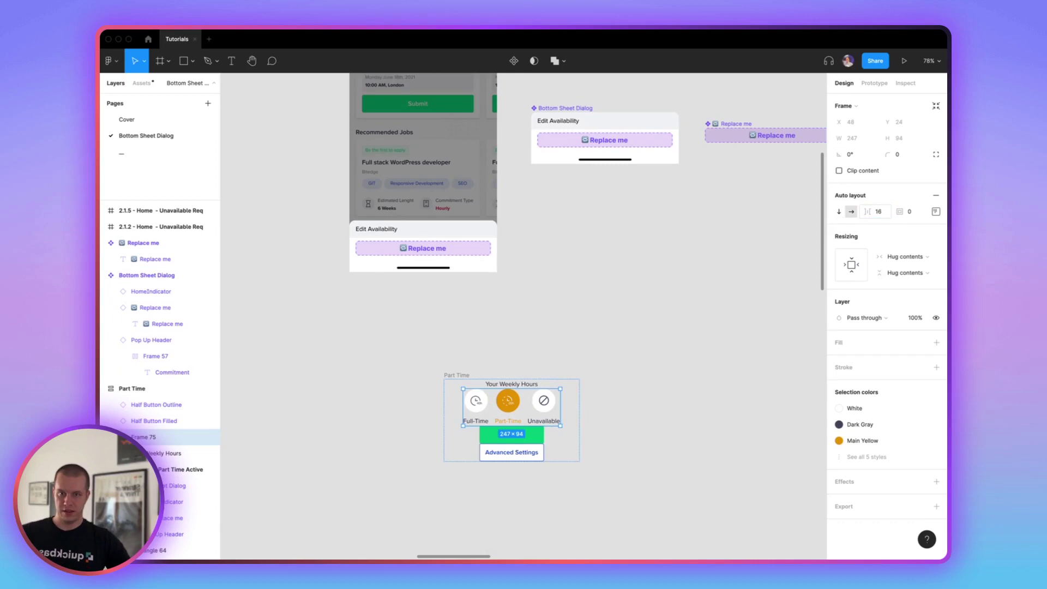
key("BackSpace")
key("BackSpace")
type("24")
key("Return")
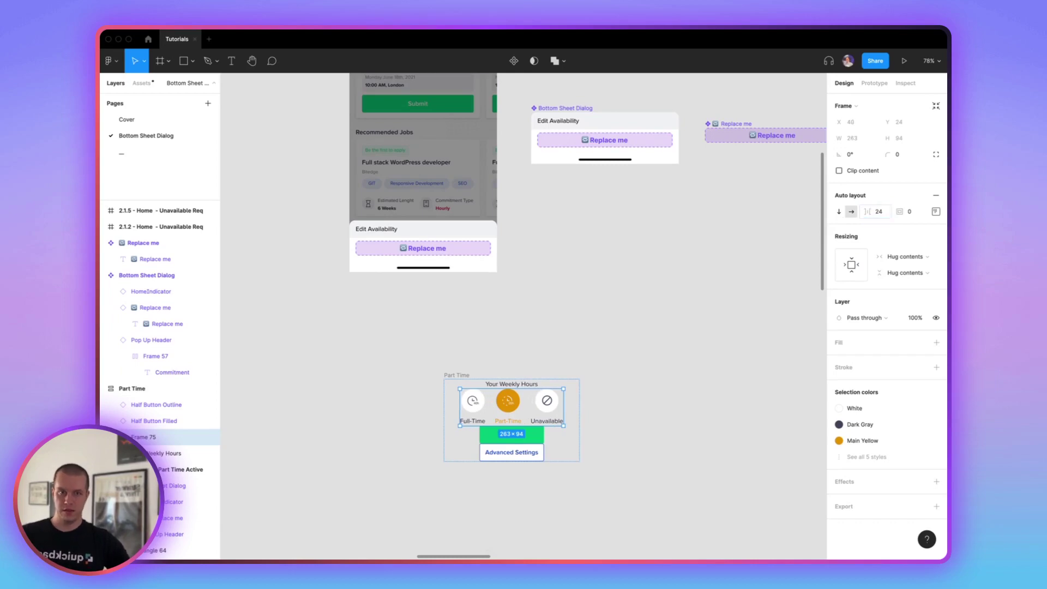
Step: Set the Part Time frame's item spacing to 16 and wrap its two buttons in a horizontal auto layout with a spacing of 15
left_click(457, 375)
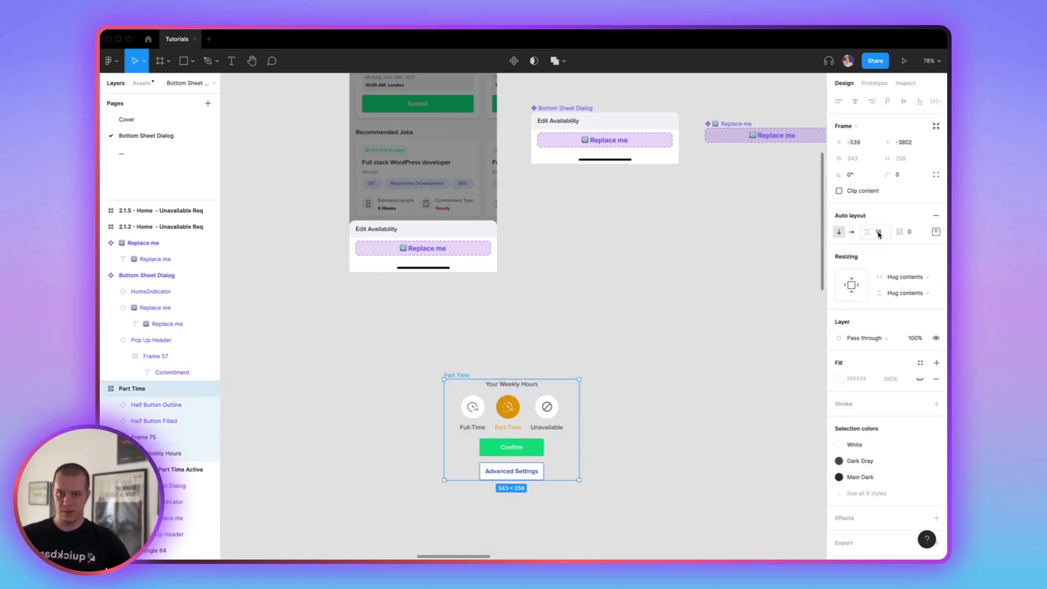
left_click(509, 447)
left_click(511, 471, "shift")
key("shift+a")
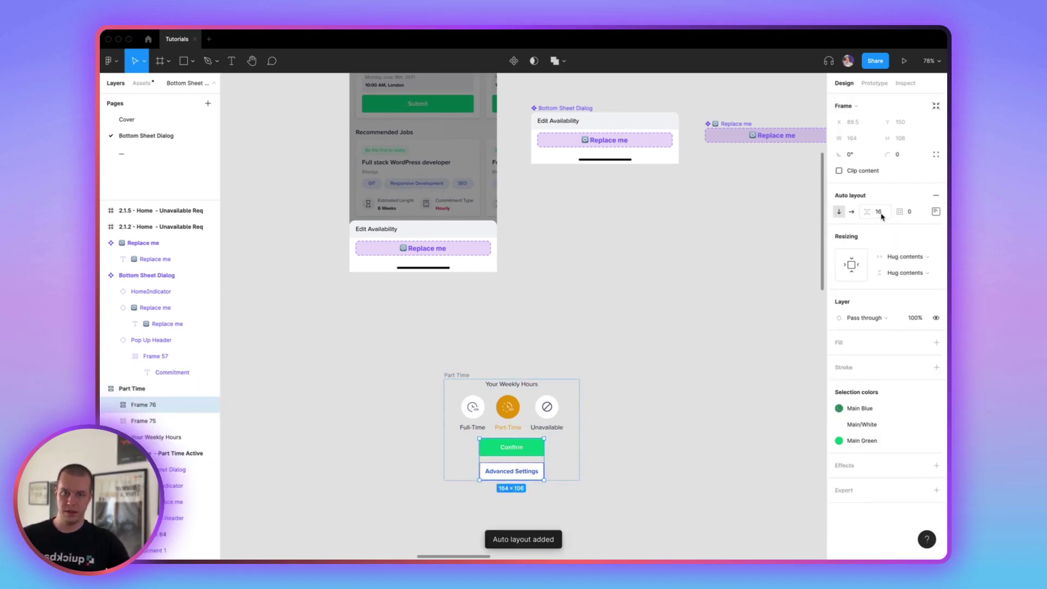
left_click(852, 212)
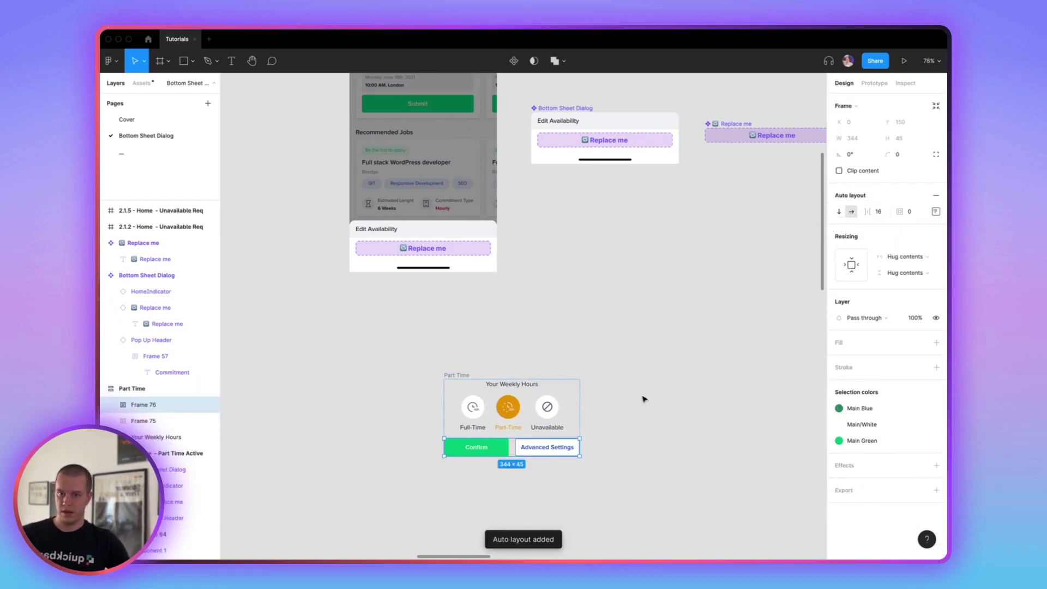
left_click(877, 212)
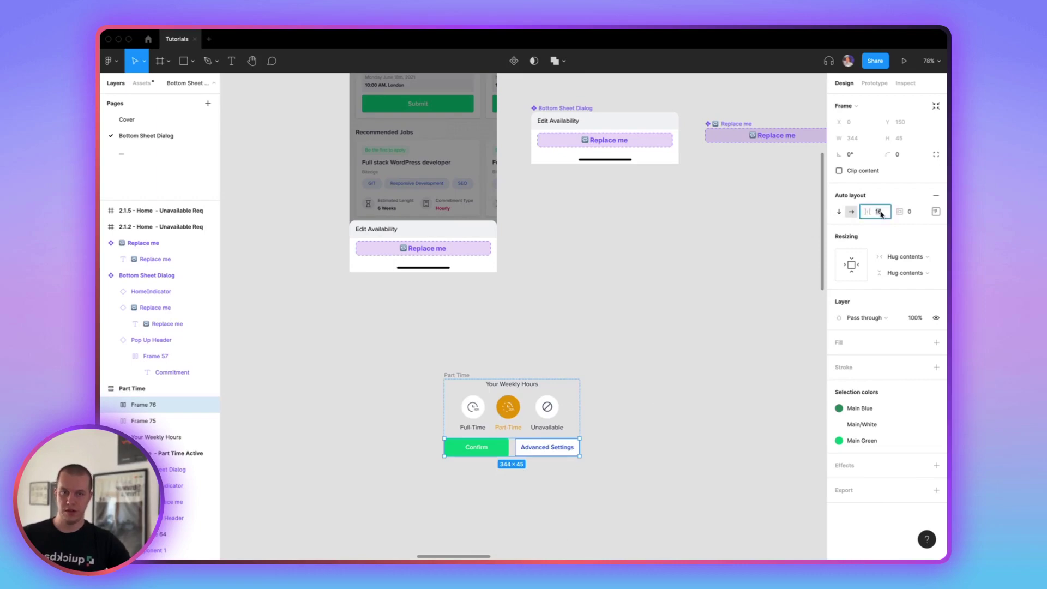
key("Down")
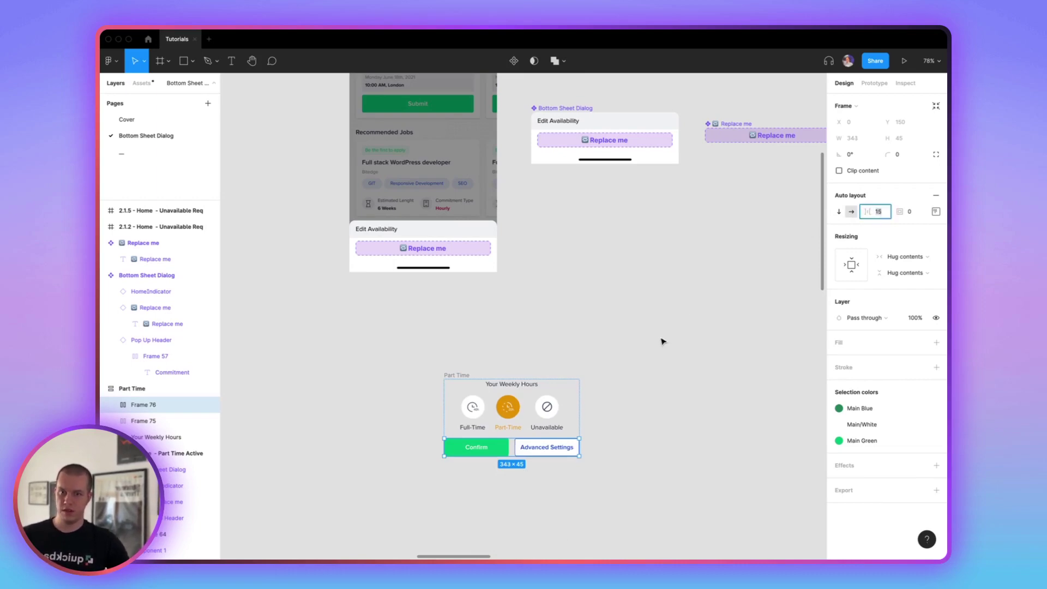
left_click(663, 342)
Step: Combine the Part Time frame and the Your Weekly Hours slider layout beside it into one component set
left_click(457, 376)
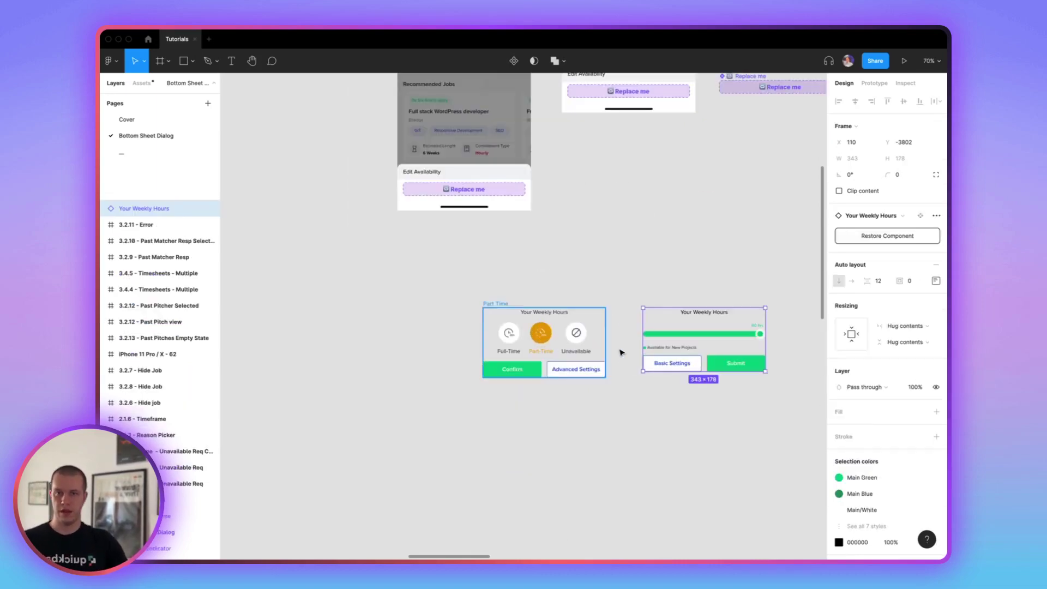
scroll(619, 353, "right", 2)
left_click_drag(638, 369, 639, 369)
left_click(685, 426)
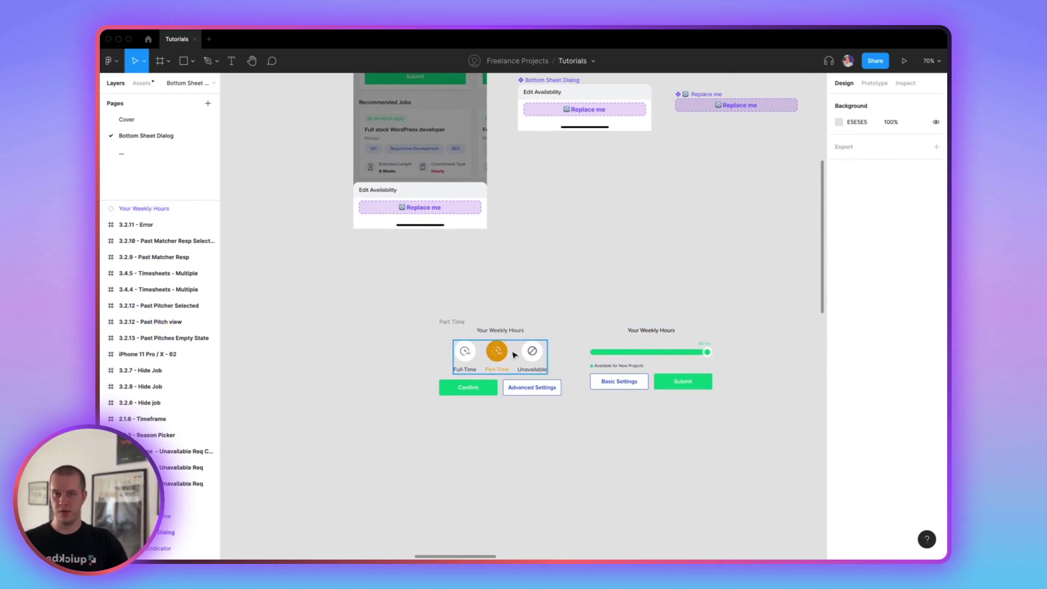
left_click(489, 327)
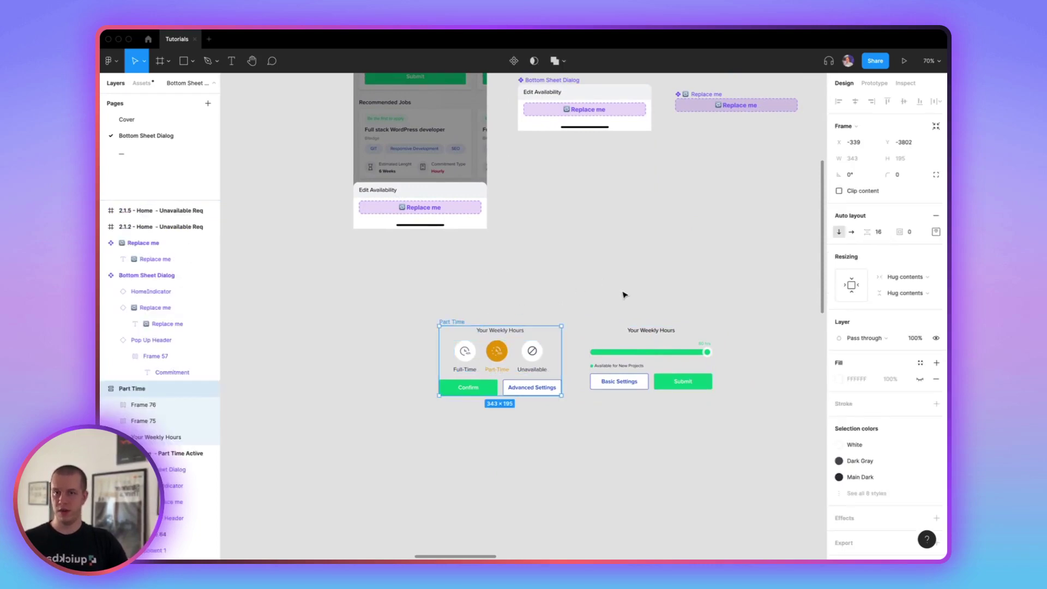
left_click(639, 342)
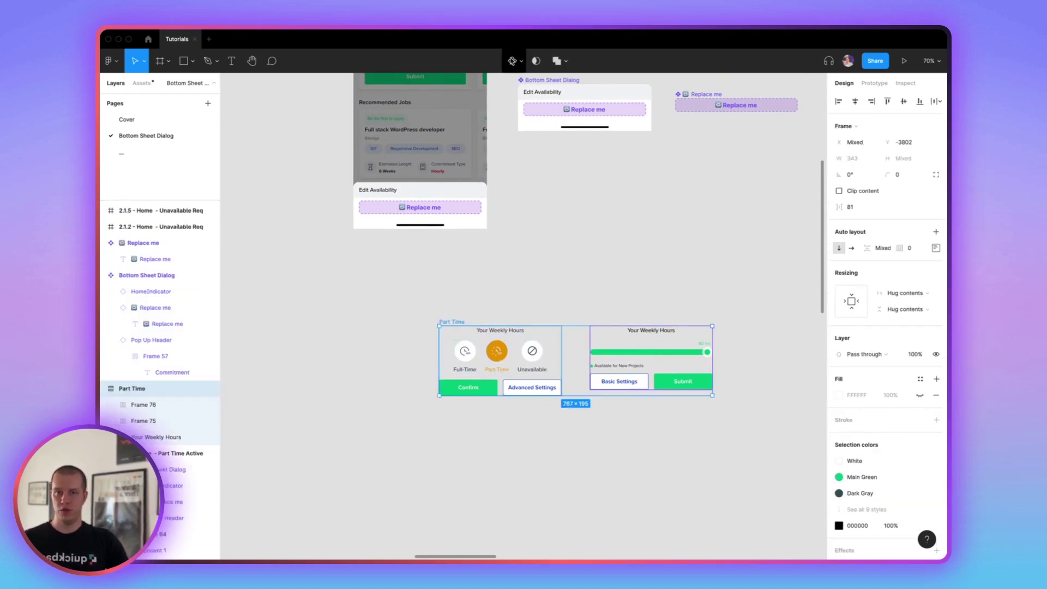
left_click(516, 62)
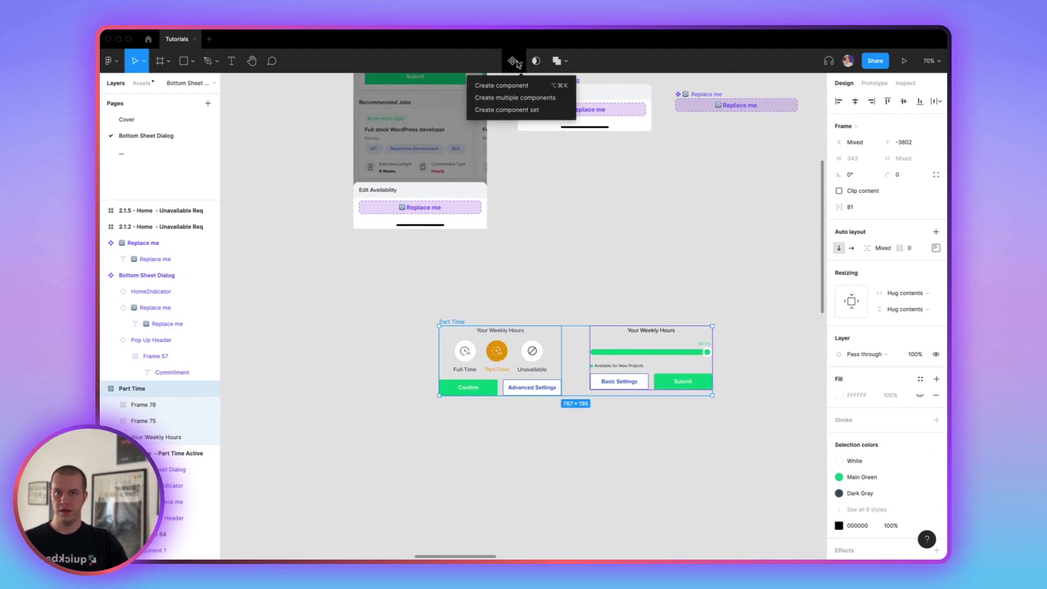
left_click(535, 111)
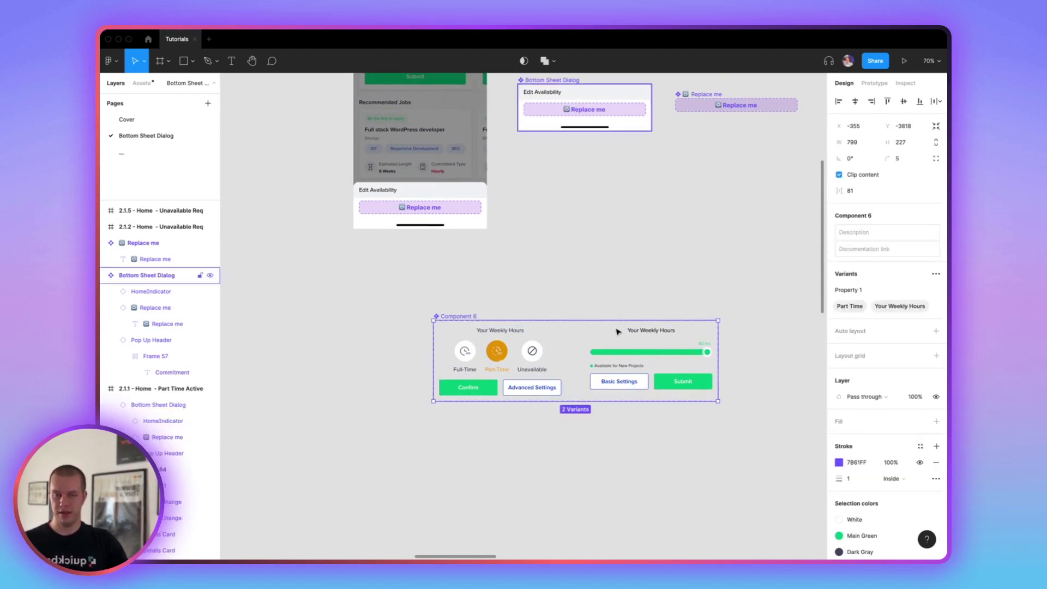
Step: Rename the new component set containing the two weekly hours variants as "Hour Pickers"
left_click(630, 364)
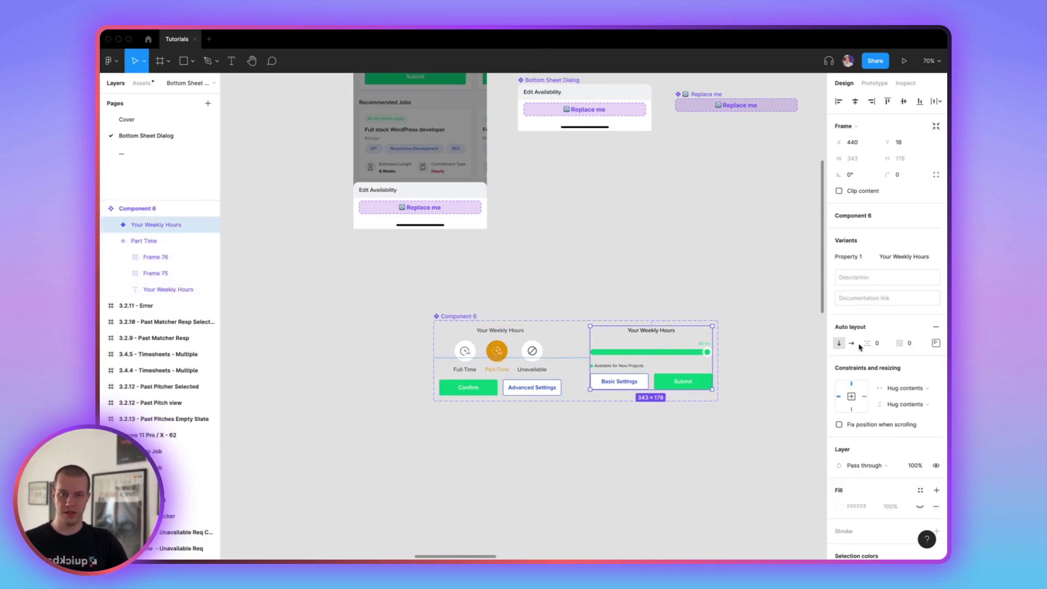
left_click(533, 348)
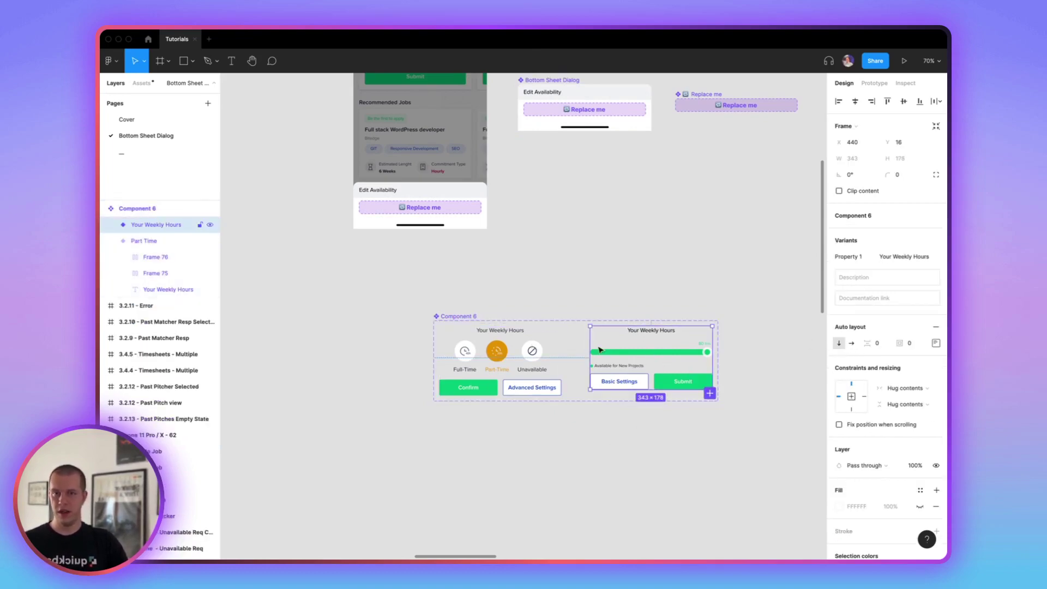
left_click(458, 316)
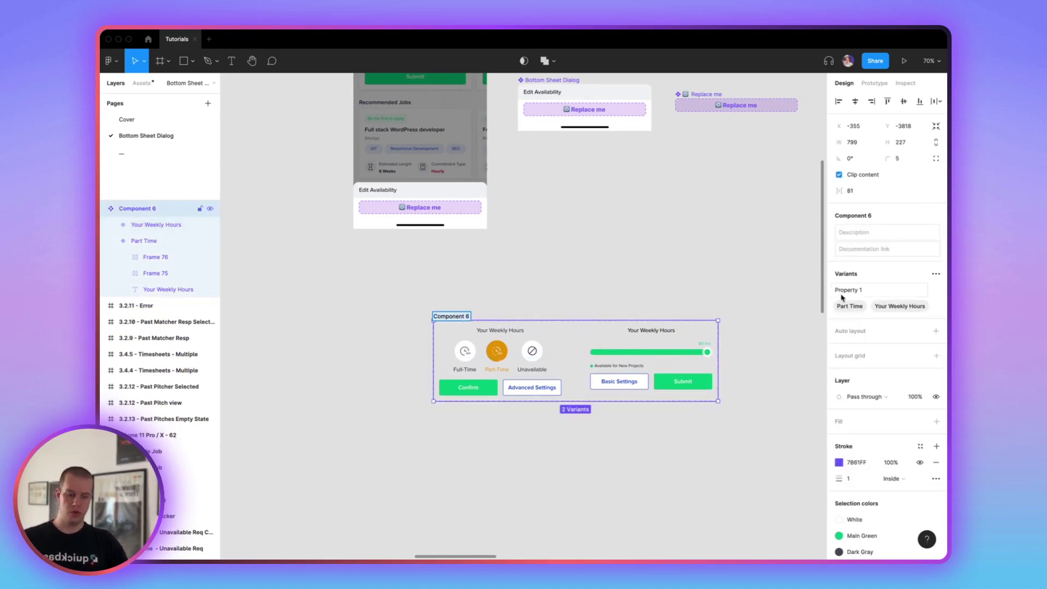
type("Hour")
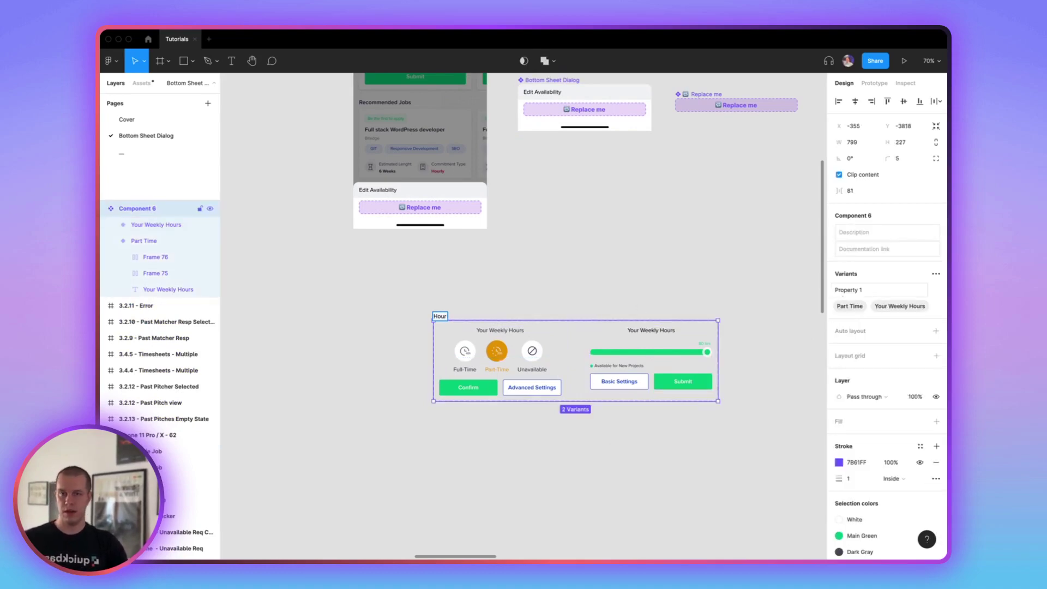
type(" Pickers")
key("Return")
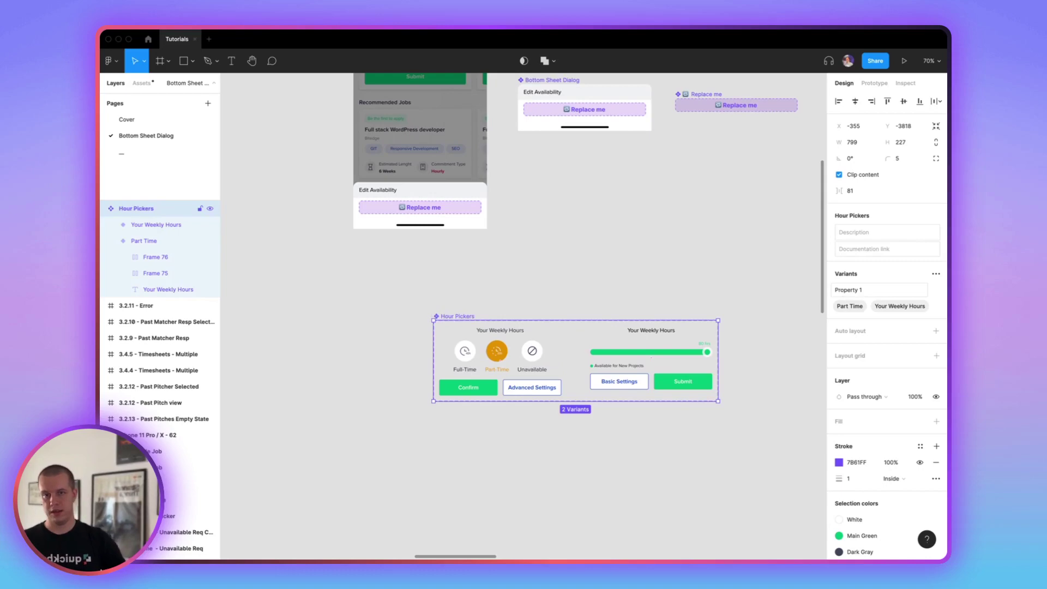
Step: Add a horizontal auto layout to the Hour Pickers component set with an item spacing of 16
left_click(664, 229)
left_click(449, 317)
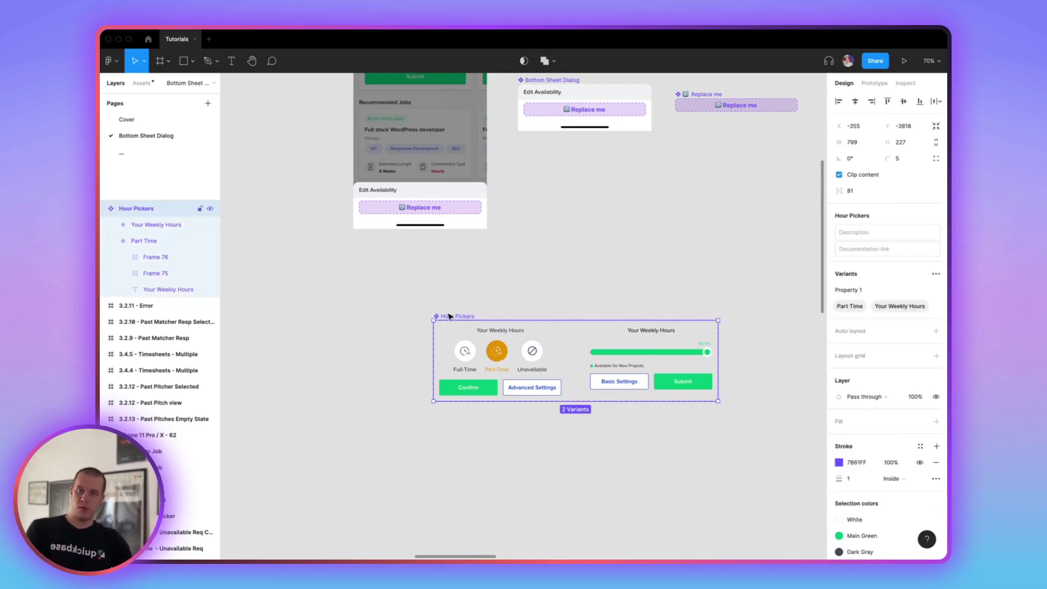
left_click(935, 331)
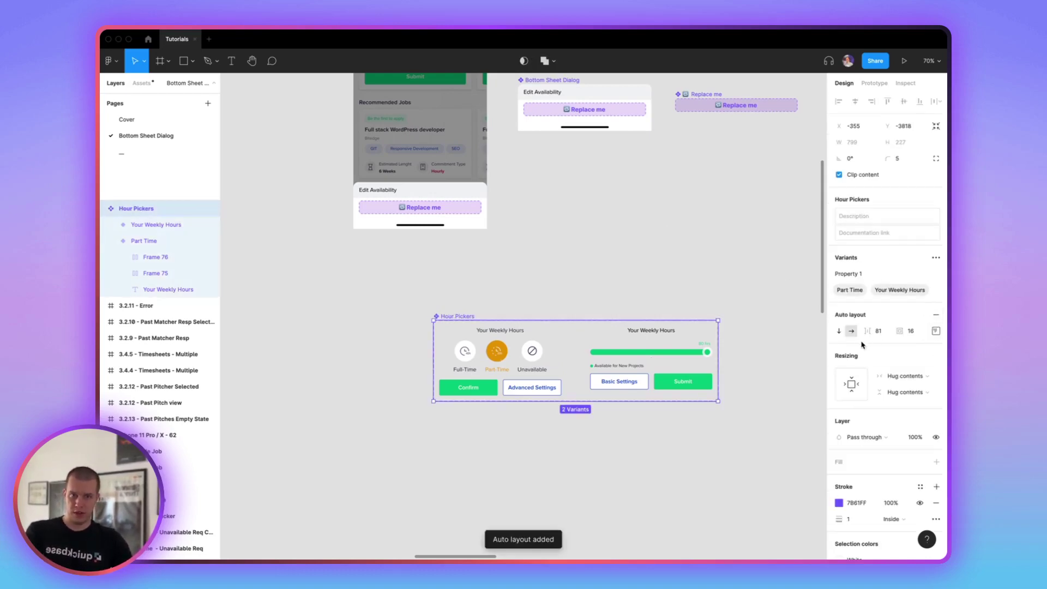
left_click(889, 334)
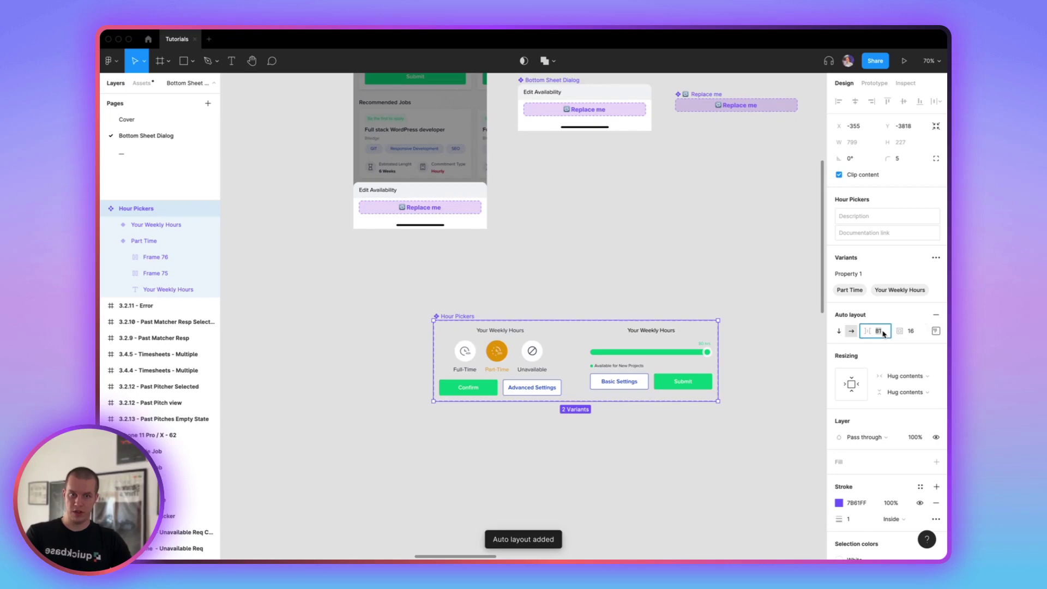
type("16")
key("Return")
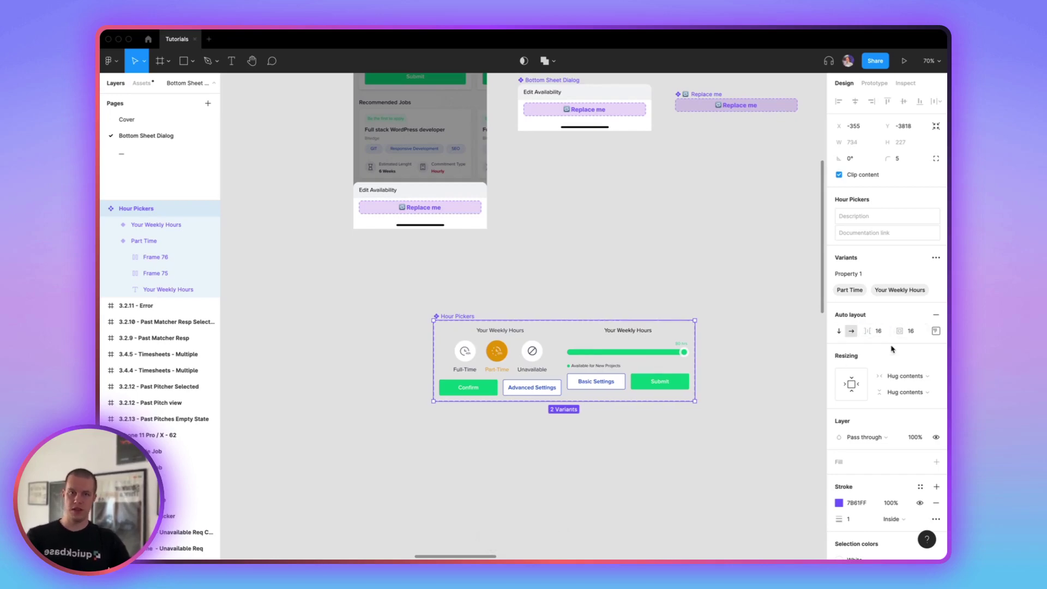
Step: Move the Hour Pickers component set directly beneath the 2.1.1 home screen
left_click(625, 473)
left_click_drag(600, 415, 648, 496)
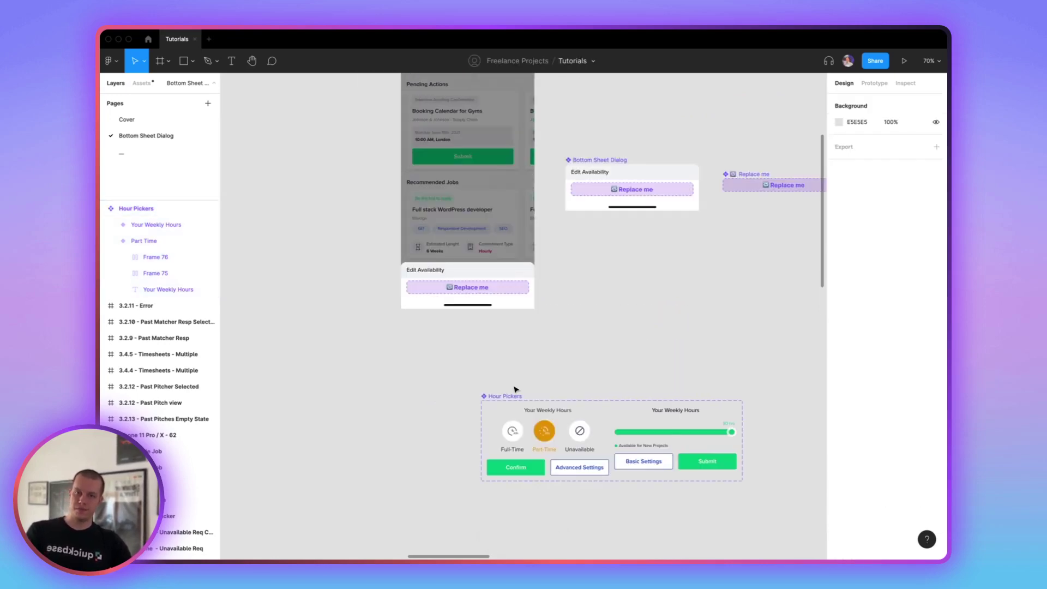
left_click_drag(498, 396, 410, 405)
key("Escape")
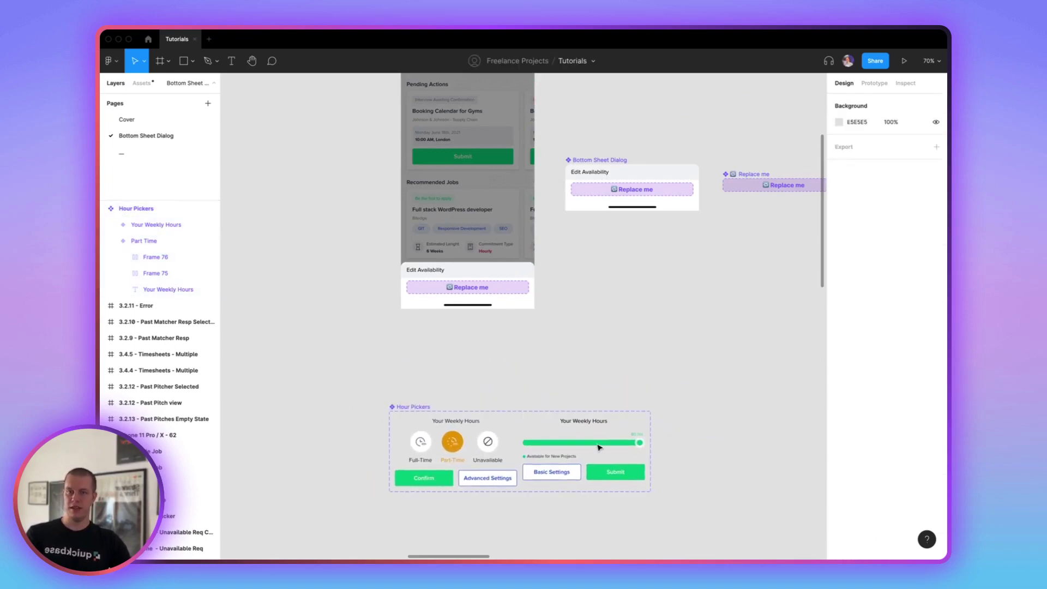
left_click(598, 447)
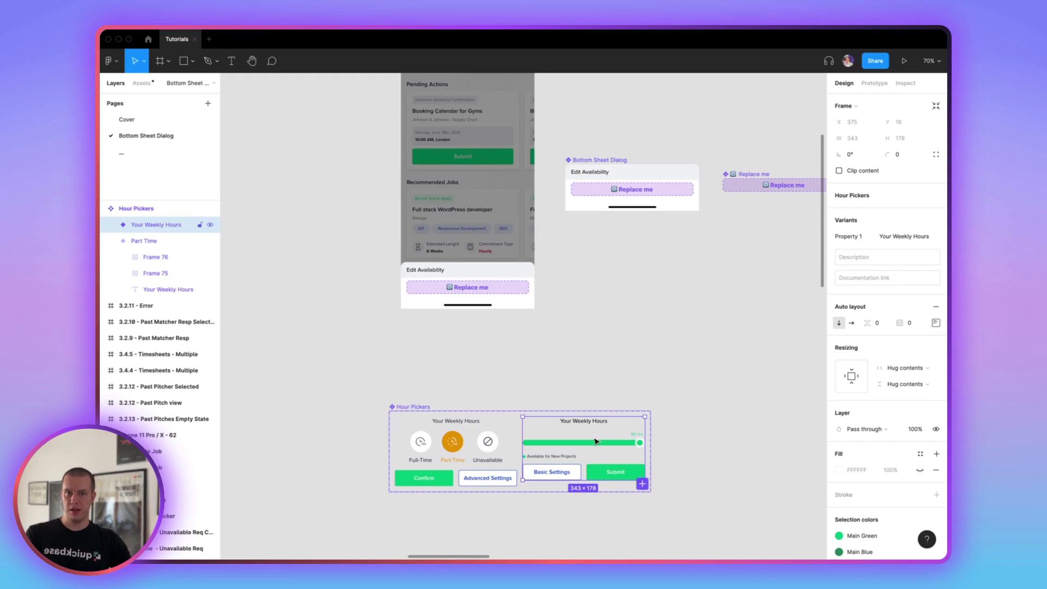
key("super+d")
key("Delete")
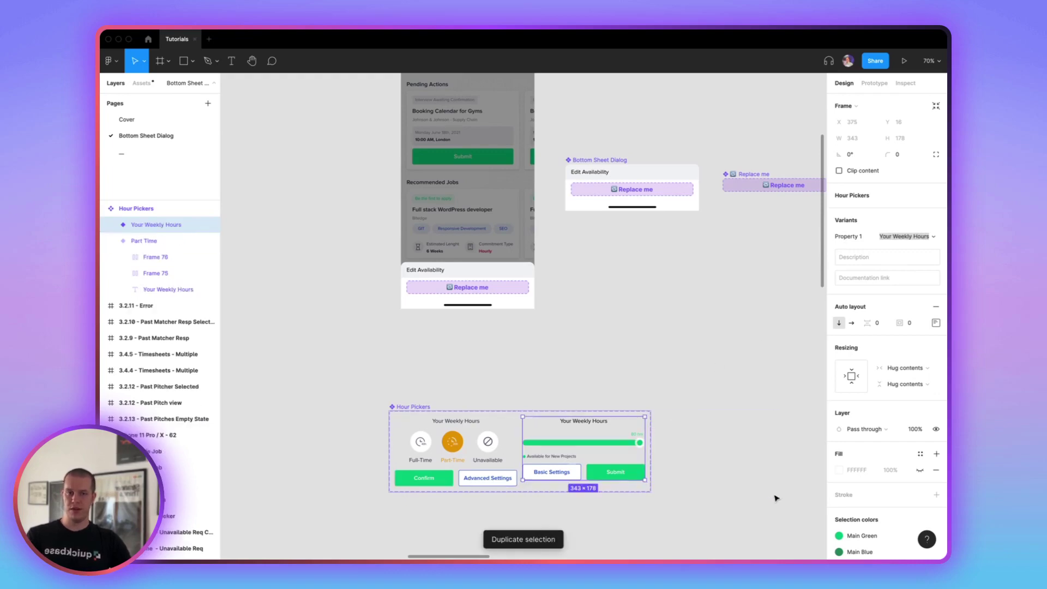
Step: Wrap the intro text and pitch cards of the 3.2.12 - Past Pitch view screen in a vertical auto layout with spacing 16
scroll(715, 486, "down", 5)
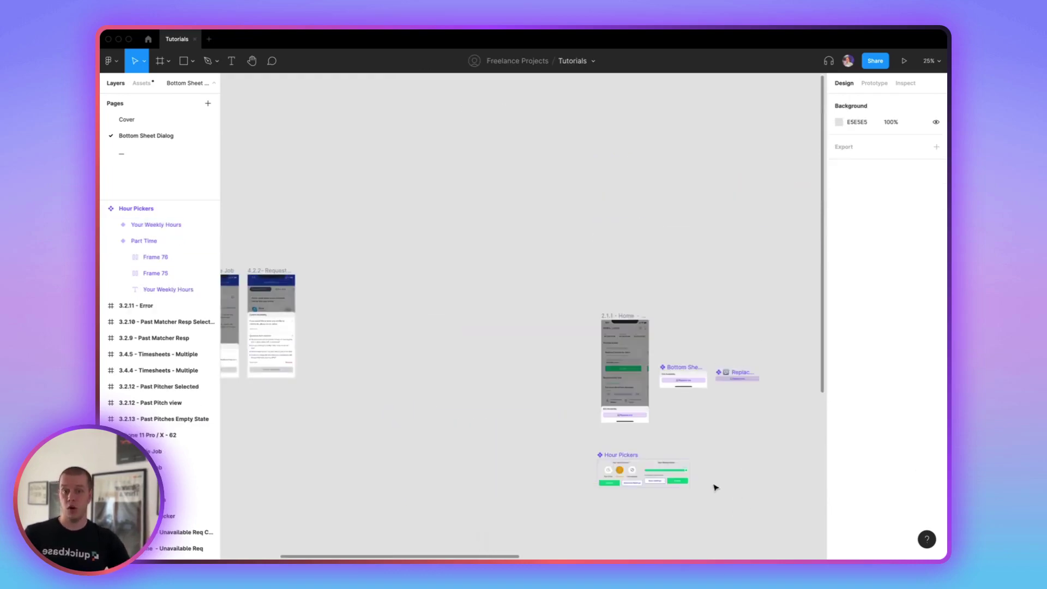
left_click_drag(390, 351, 674, 394)
scroll(475, 325, "down", 2)
scroll(475, 325, "right", 3)
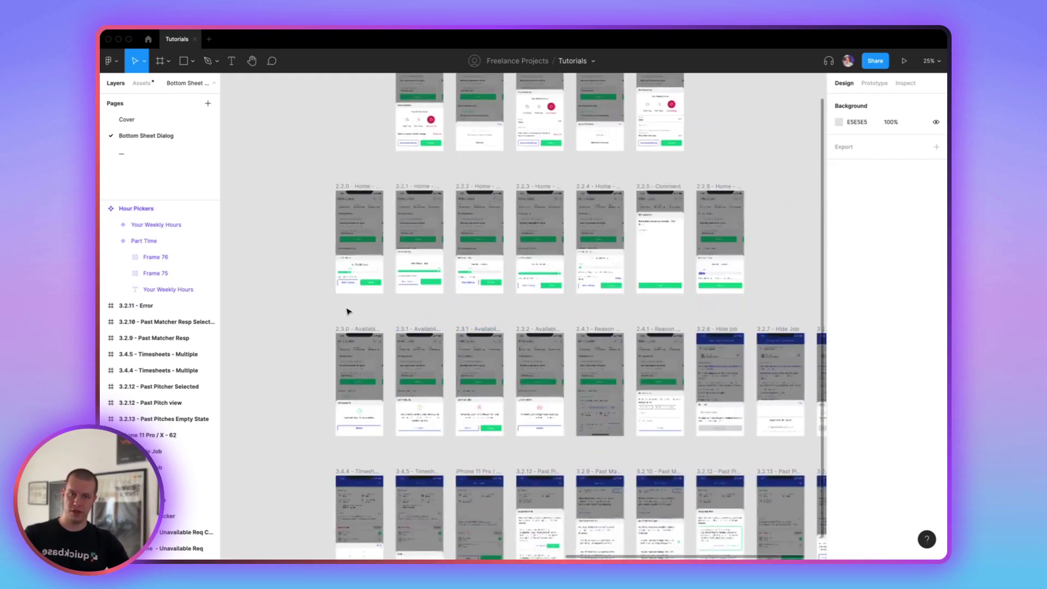
scroll(632, 280, "down", 5)
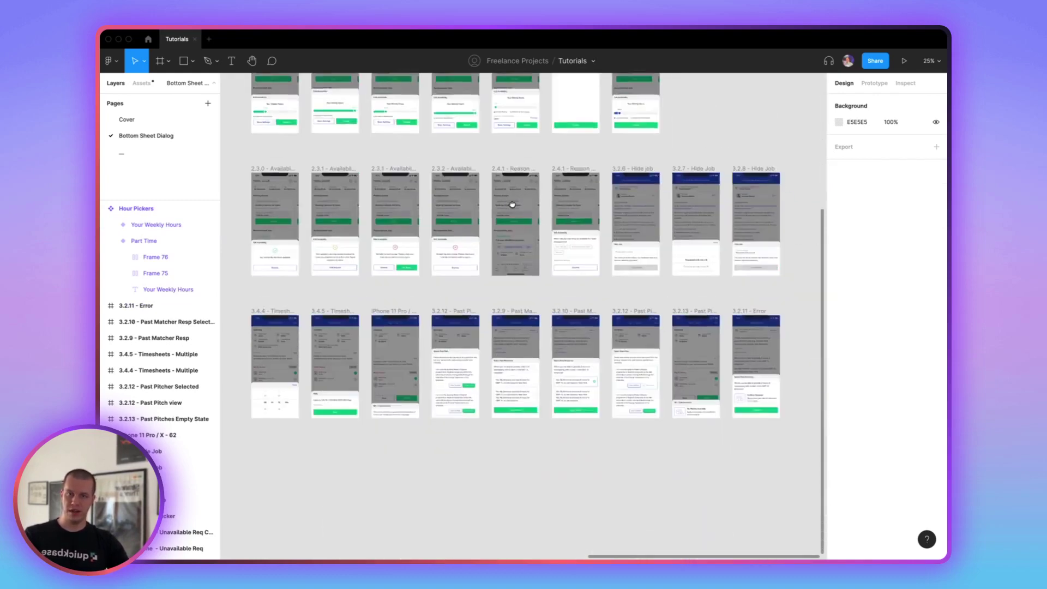
scroll(679, 389, "right", 2)
left_click_drag(396, 312, 519, 338)
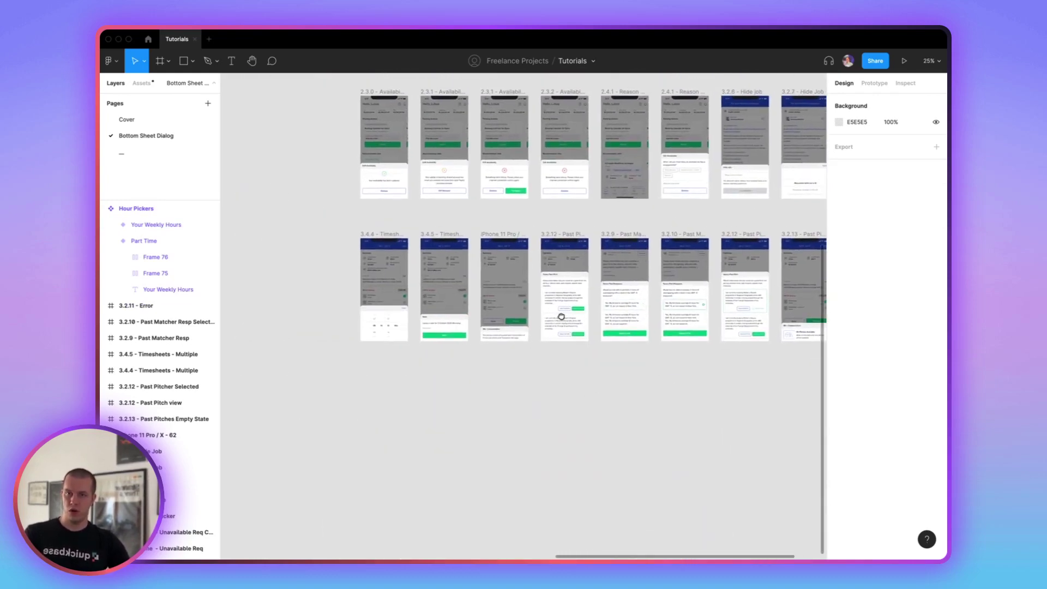
scroll(565, 316, "up", 10)
scroll(601, 327, "down", 4)
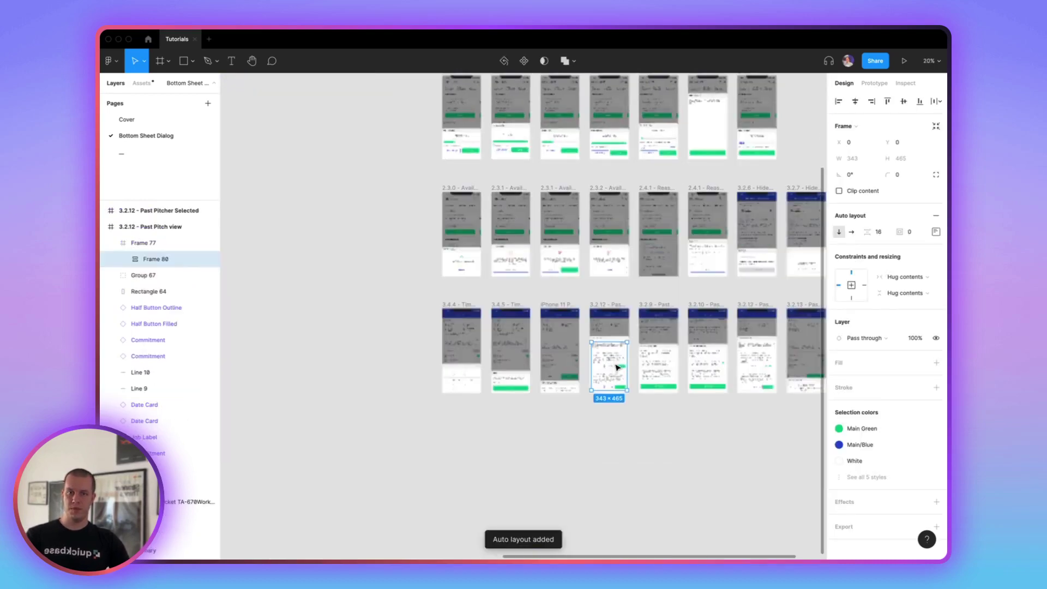
Step: Copy the parent frame that holds the intro text and pitch cards in the Past Pitch view screen
scroll(616, 367, "up", 3)
left_click(616, 453)
scroll(616, 366, "up", 5)
left_click(597, 332)
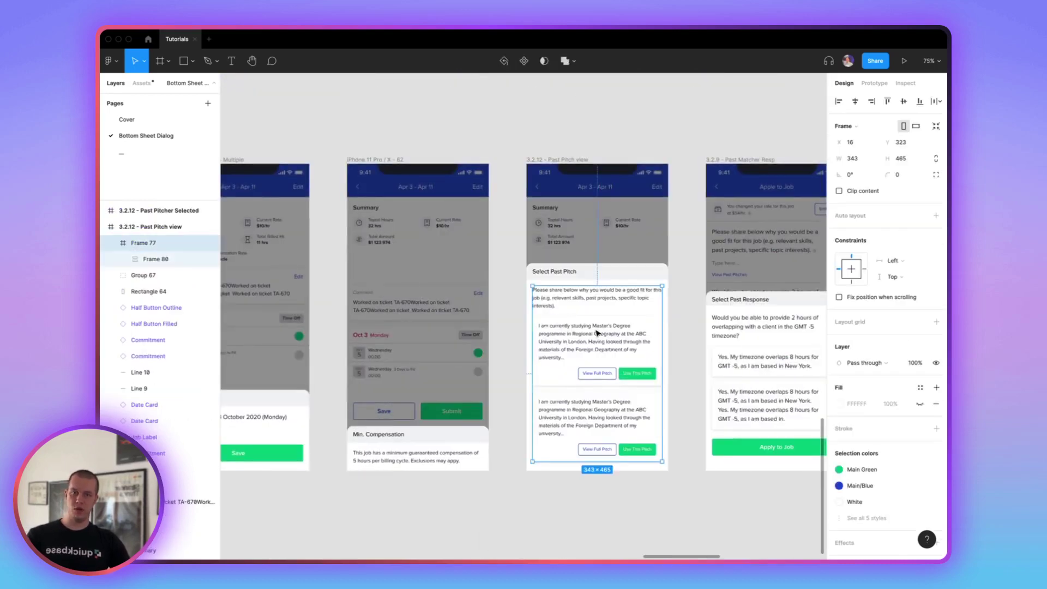
Step: Duplicate the Part Time variant inside the Hour Pickers component set
scroll(627, 397, "down", 8)
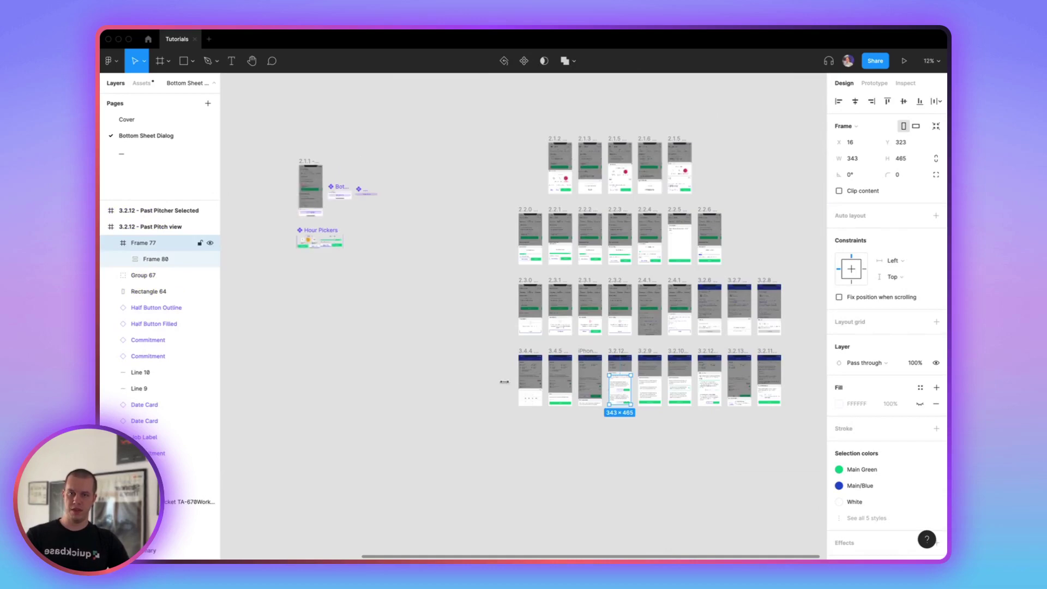
left_click(459, 377)
left_click_drag(423, 336, 577, 348)
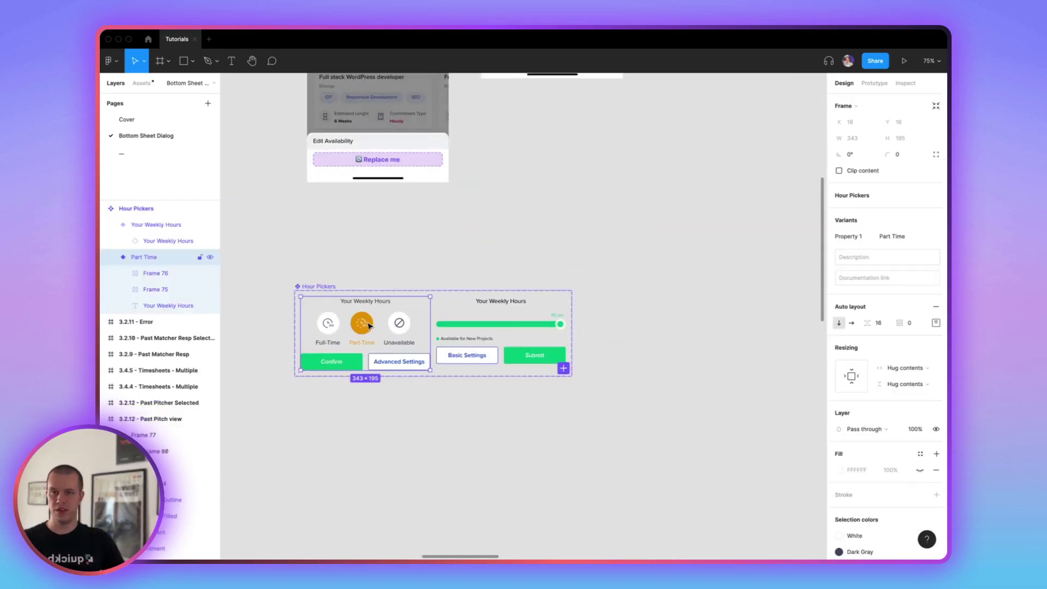
key("ctrl+d")
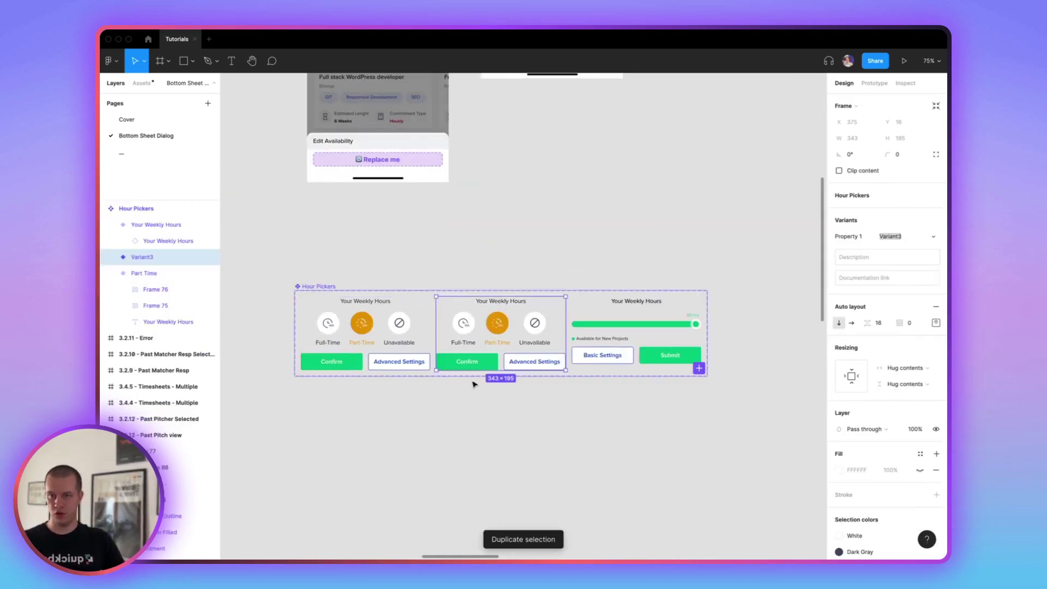
Step: Paste the copied pitch frame into the duplicated variant, move its auto layout content out of the wrapper and delete the emptied Frame 77
left_click(110, 257)
key("ctrl+v")
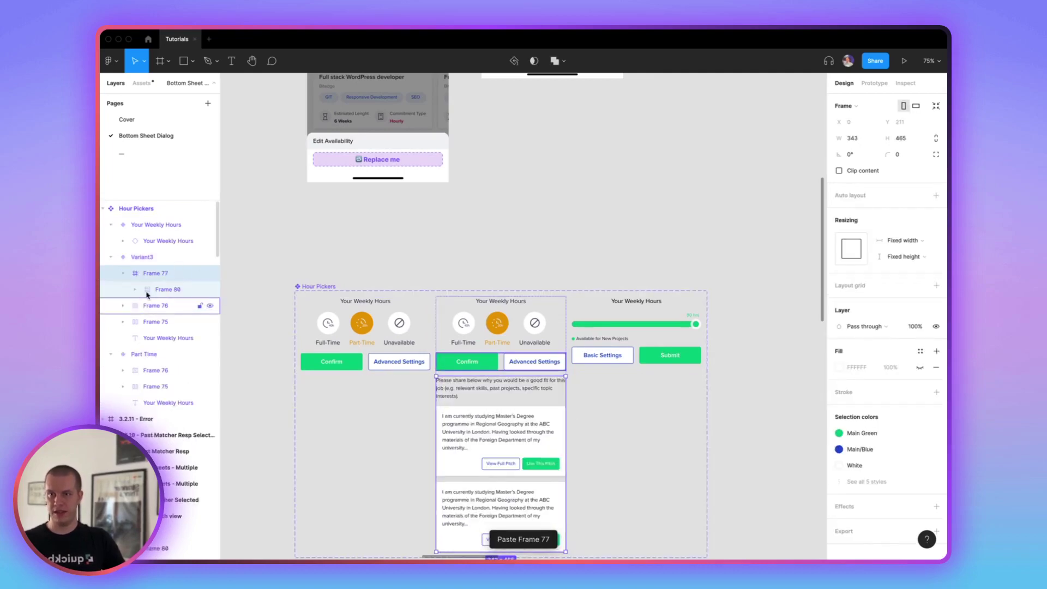
mouse_move(156, 291)
left_mouse_down()
mouse_move(155, 265)
mouse_move(162, 274)
left_mouse_up()
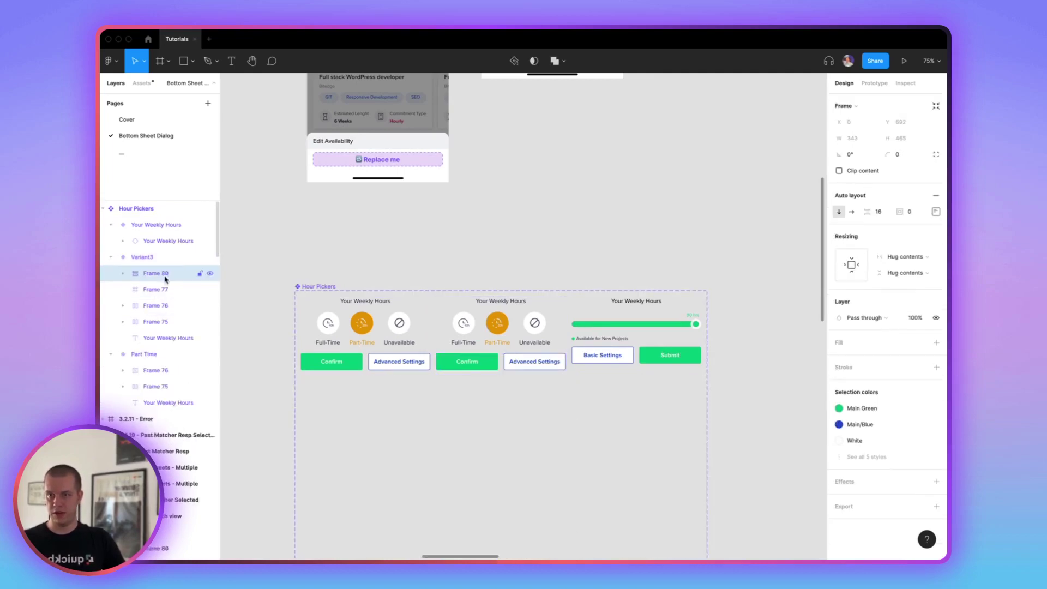
key("Escape")
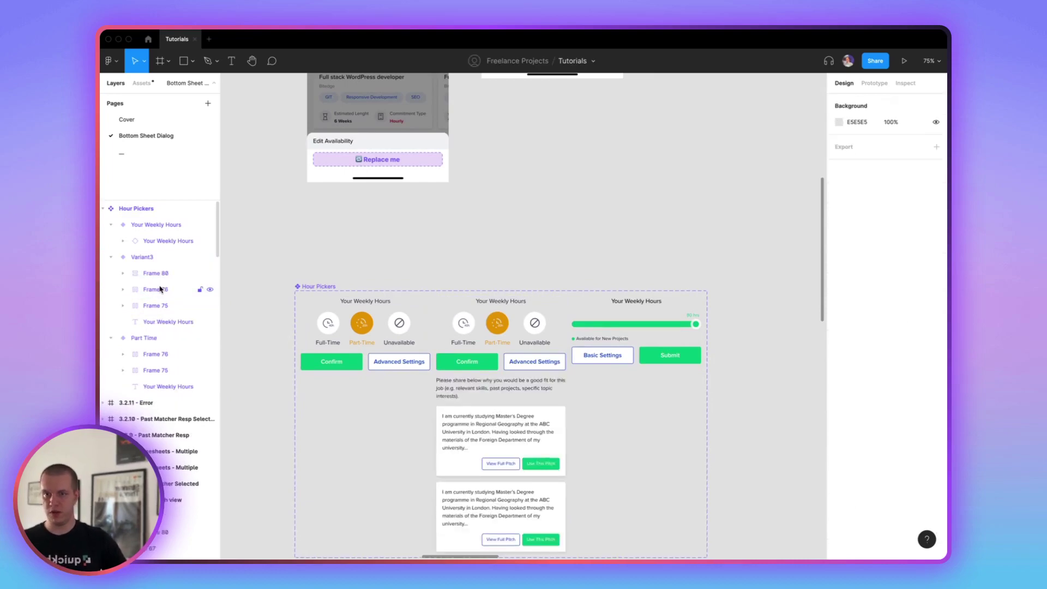
Step: Delete the duplicated variant's title, availability options and button row so only the pitch content is left
left_click(155, 291)
left_click(155, 306, "shift")
left_click(160, 323, "shift")
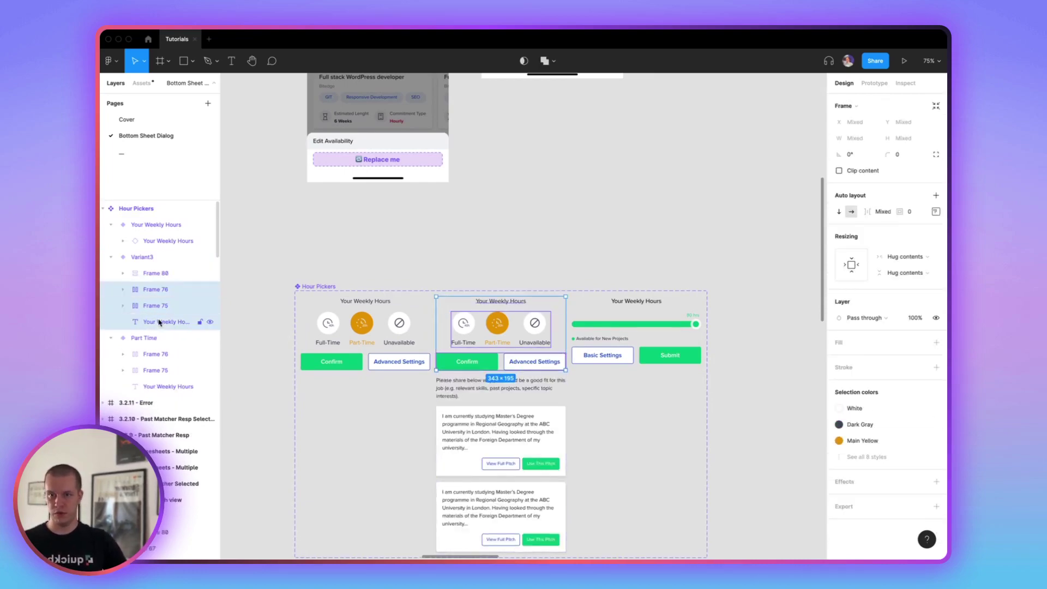
key("Delete")
left_click(487, 301)
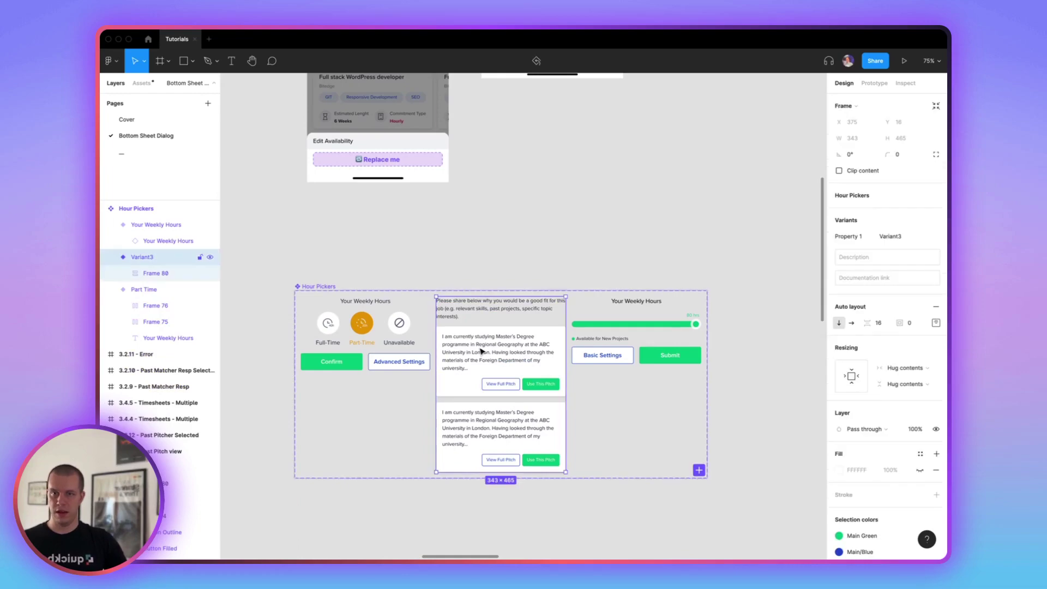
Step: Rename the pitch variant in the Hour Pickers set as "Talent Card"
double_click(162, 260)
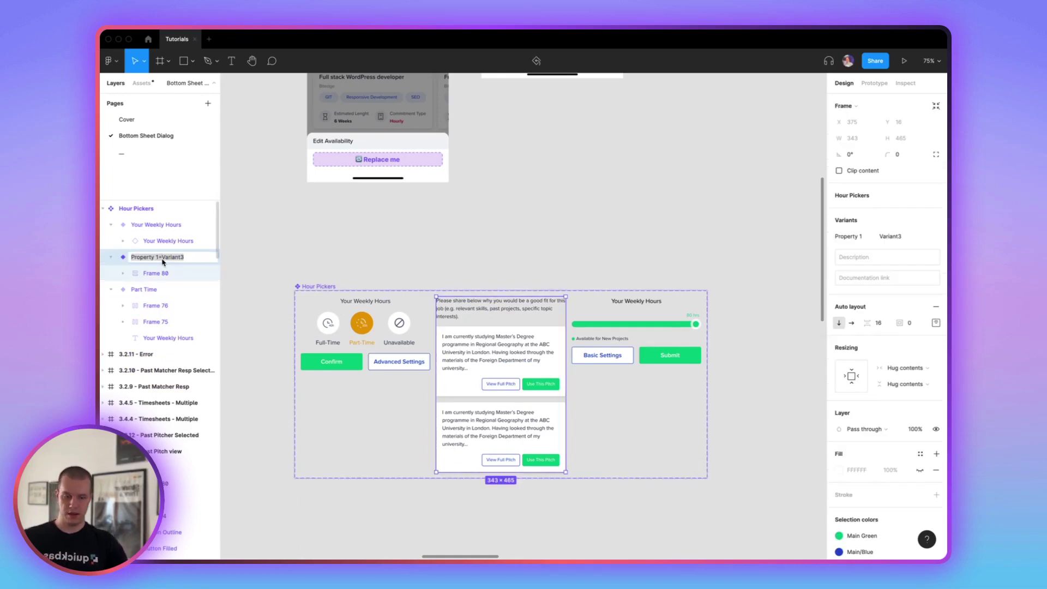
type("Tal")
type("ent")
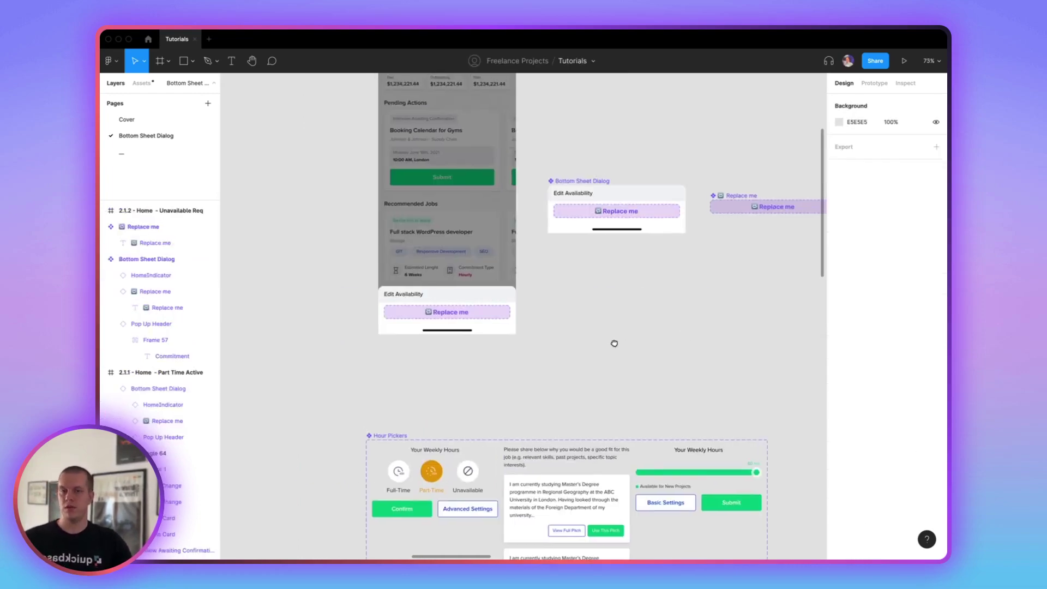
Step: Swap the Replace me placeholder in the home screen's bottom sheet for the Hour Pickers component
scroll(629, 341, "down", 4)
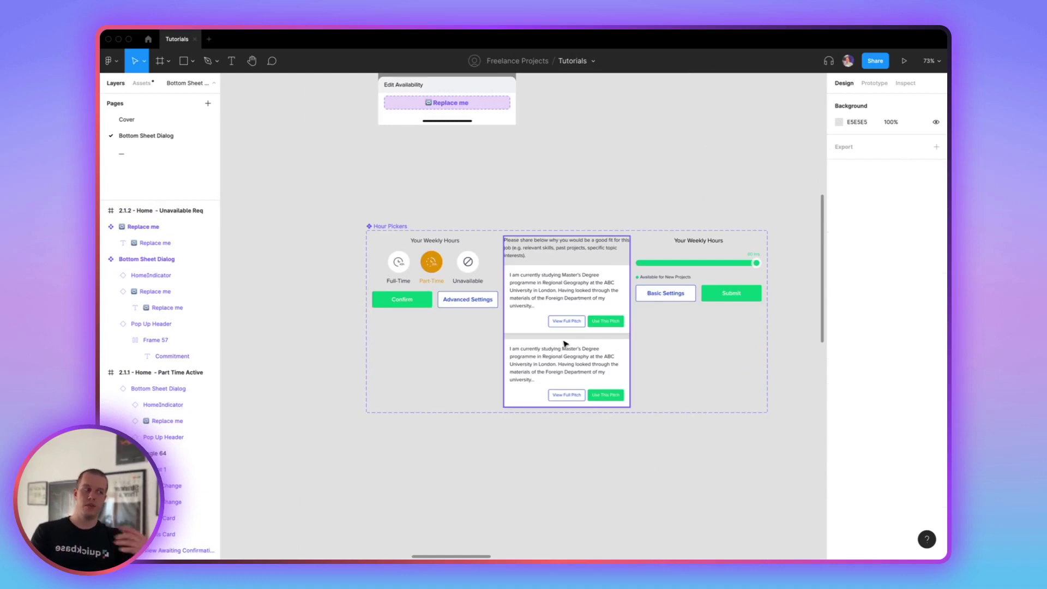
left_click_drag(524, 184, 526, 367)
left_click(467, 292)
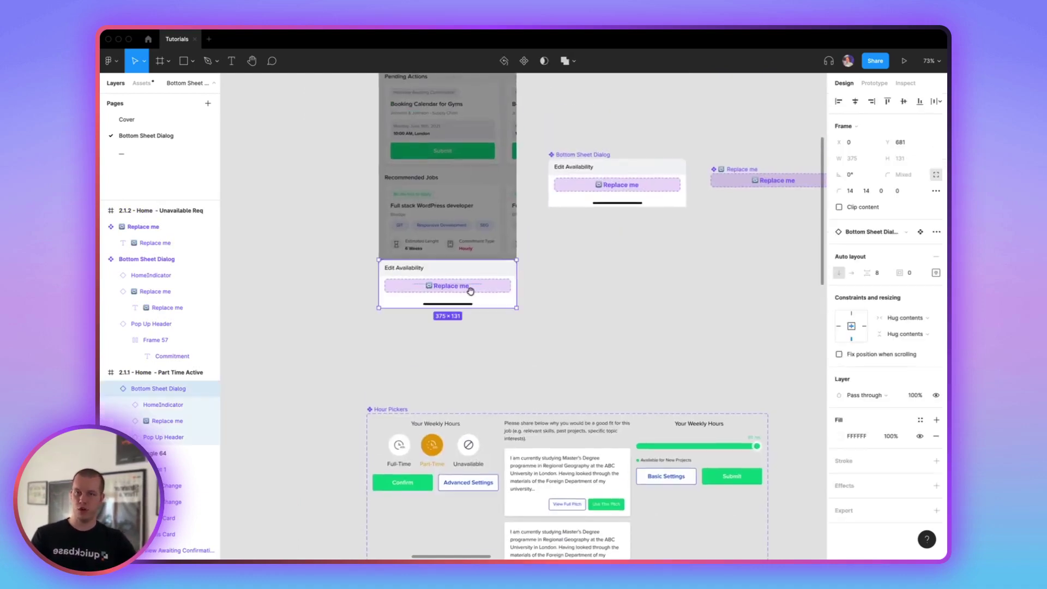
scroll(610, 387, "up", 3)
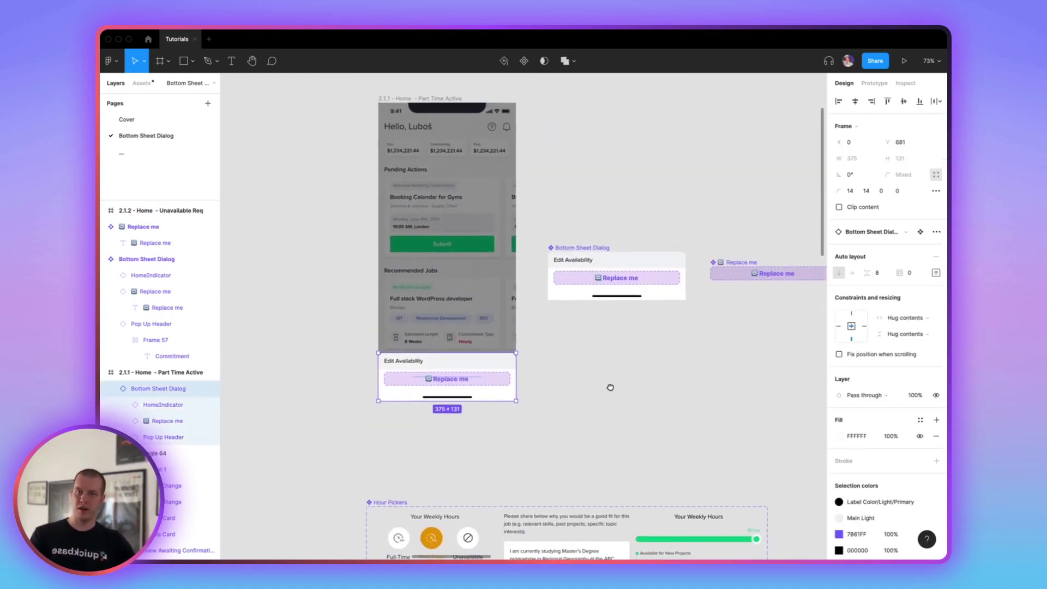
left_click(495, 380)
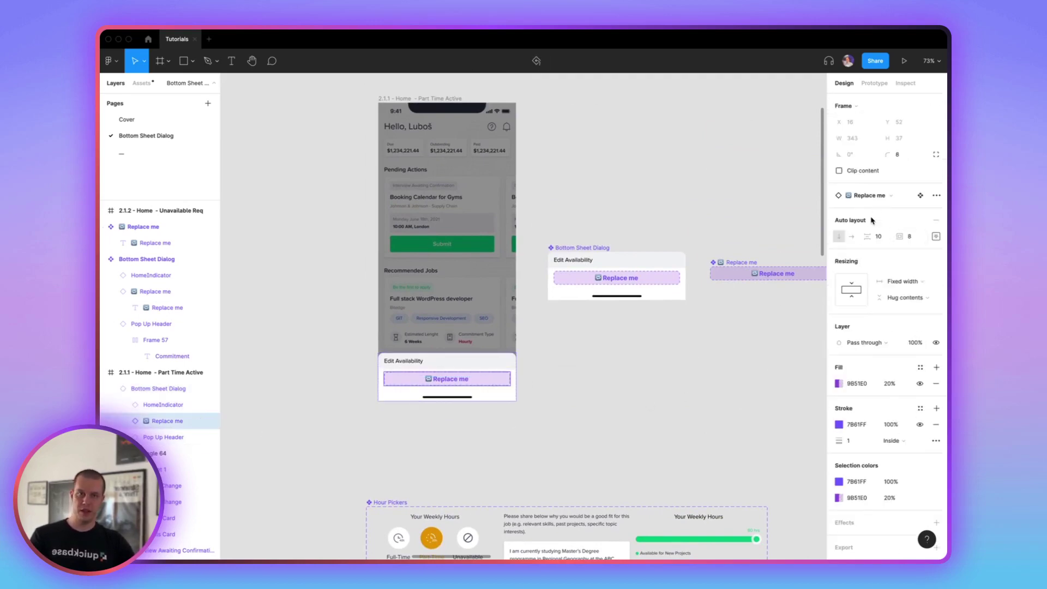
left_click(879, 197)
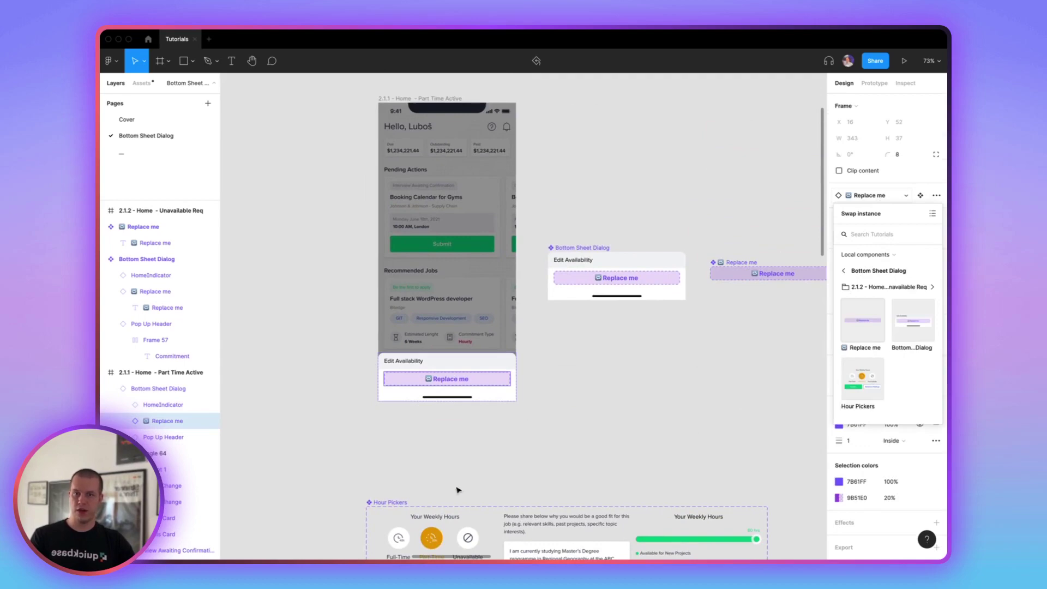
left_click(869, 386)
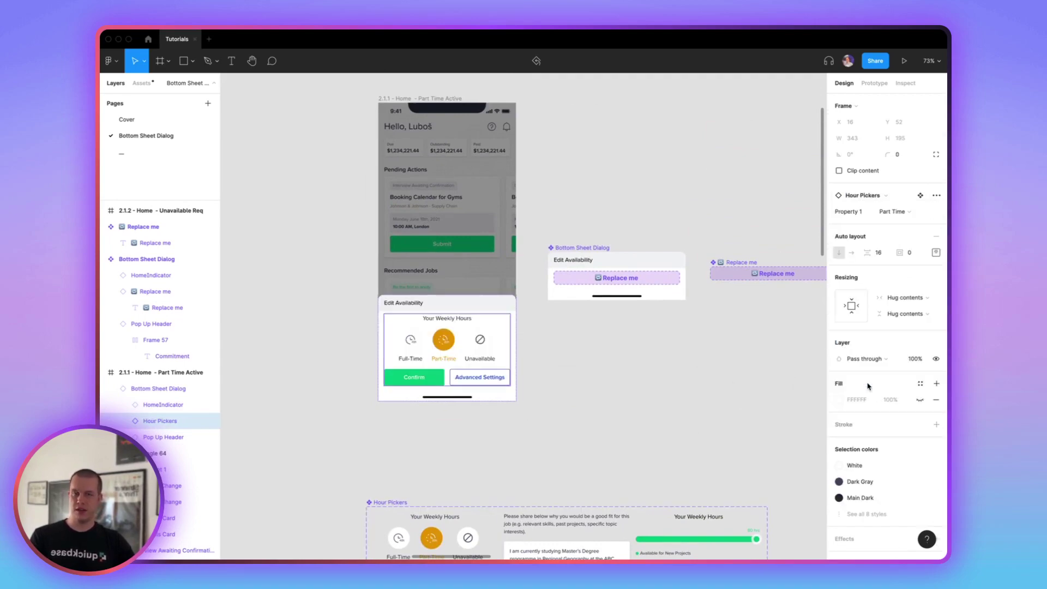
Step: Switch the swapped-in Hour Pickers instance to the Your Weekly Hours variant and then to Talent Card
left_click(893, 216)
left_click(894, 223)
left_click(896, 213)
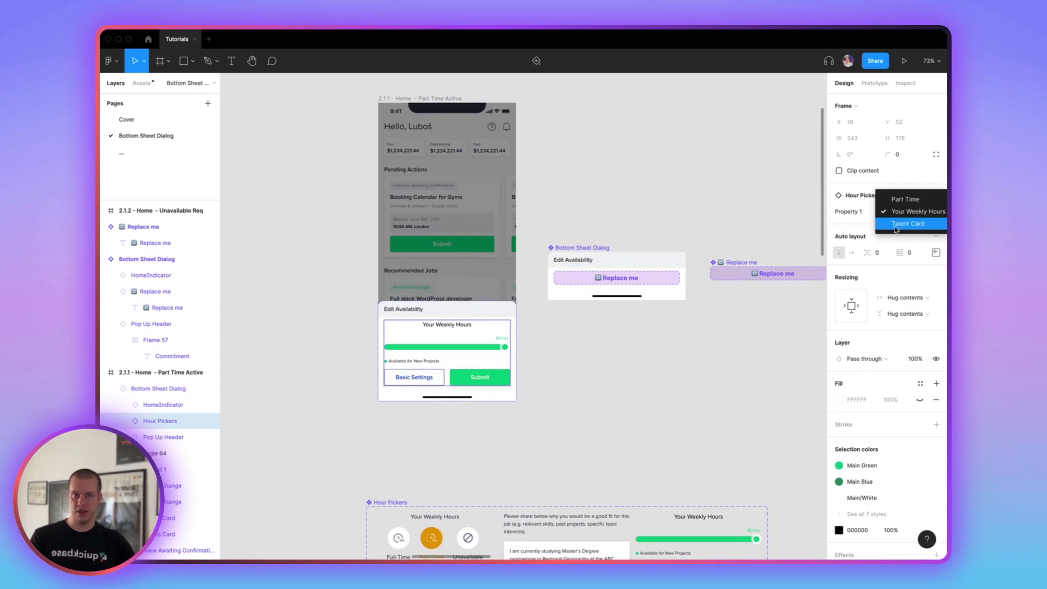
left_click(896, 224)
Step: Widen the View Full Pitch button in the Talent Card variant's lower pitch card to about 192
scroll(699, 367, "down", 5)
left_click(567, 496, "super")
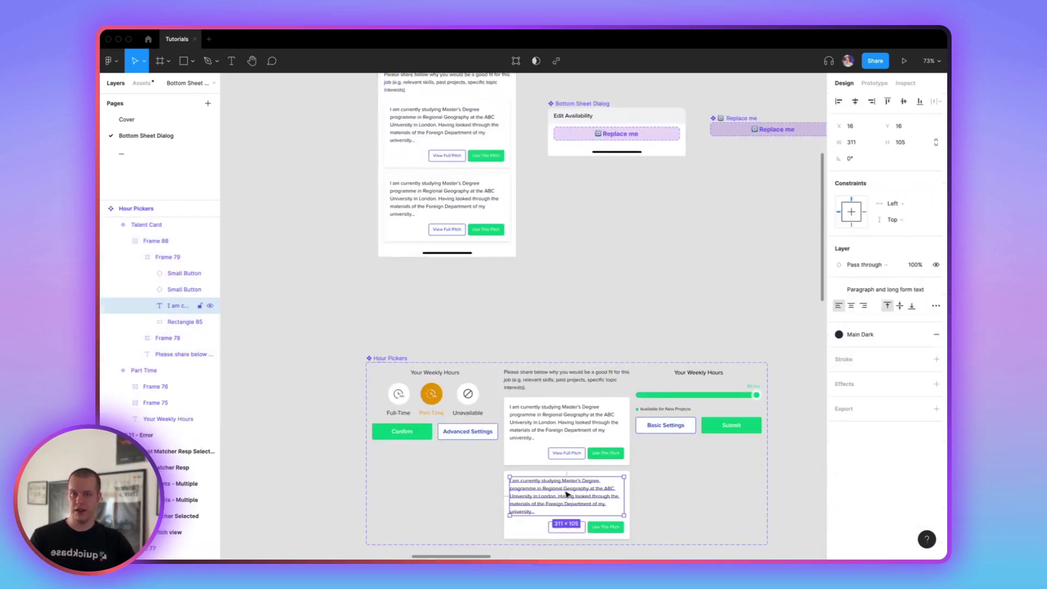
double_click(567, 495)
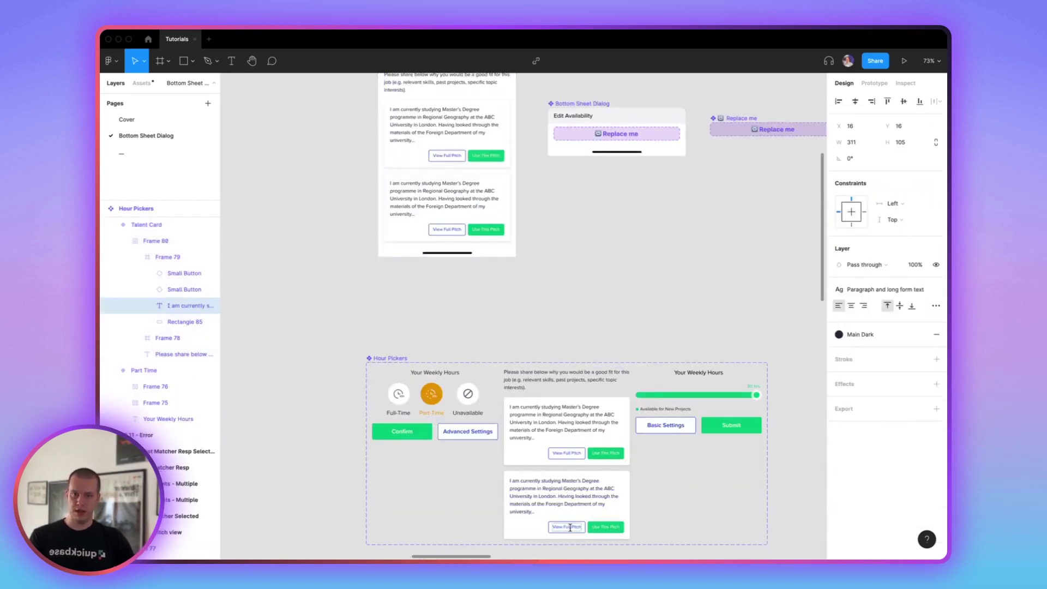
left_click(538, 530)
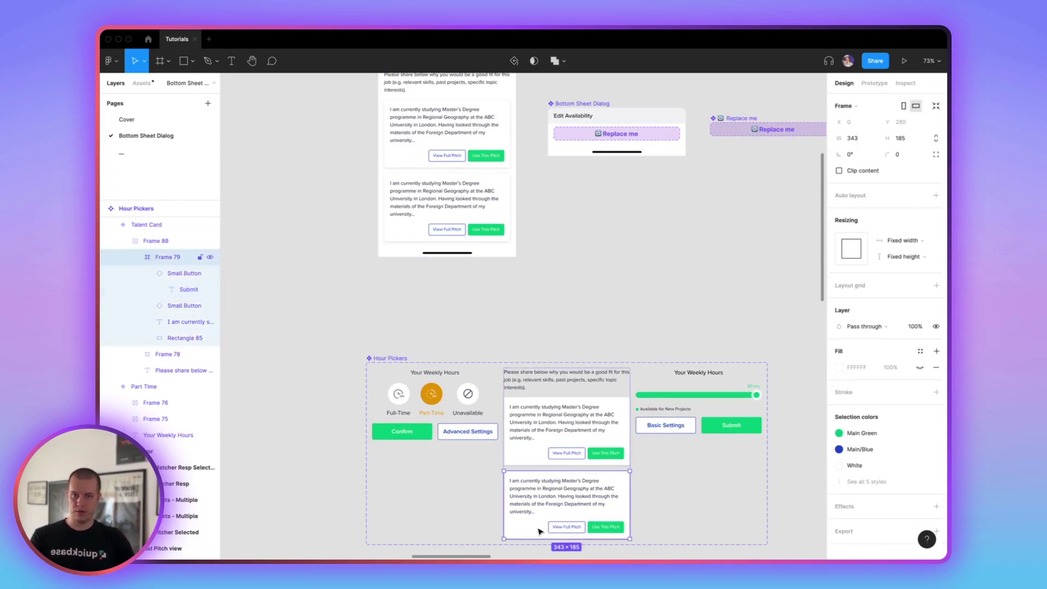
left_click(551, 532)
left_click_drag(548, 526, 514, 527)
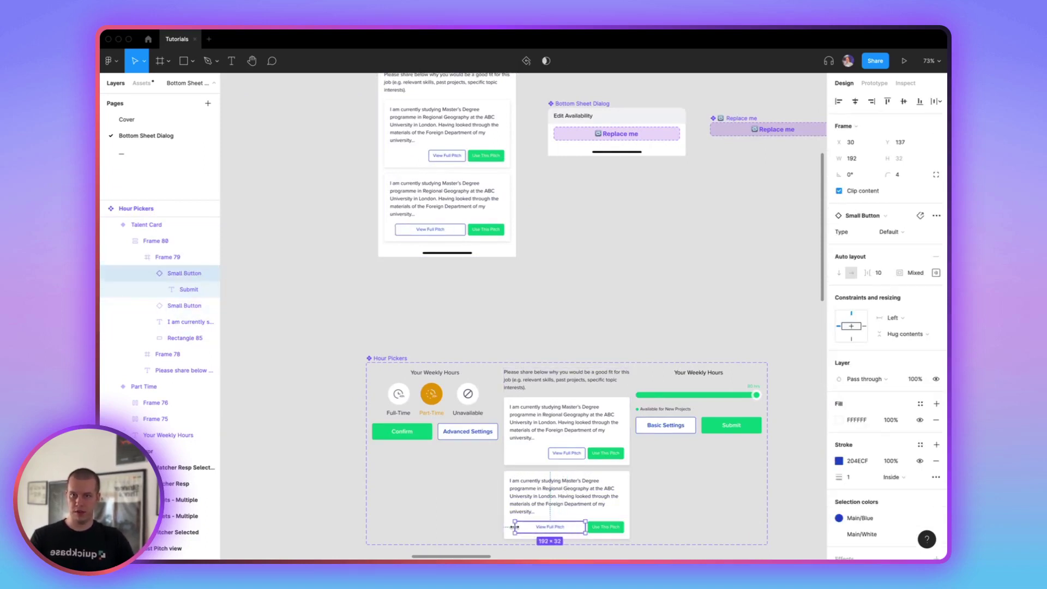
Step: Undo the widening of the View Full Pitch button in the Talent Card variant's lower pitch card
double_click(608, 527)
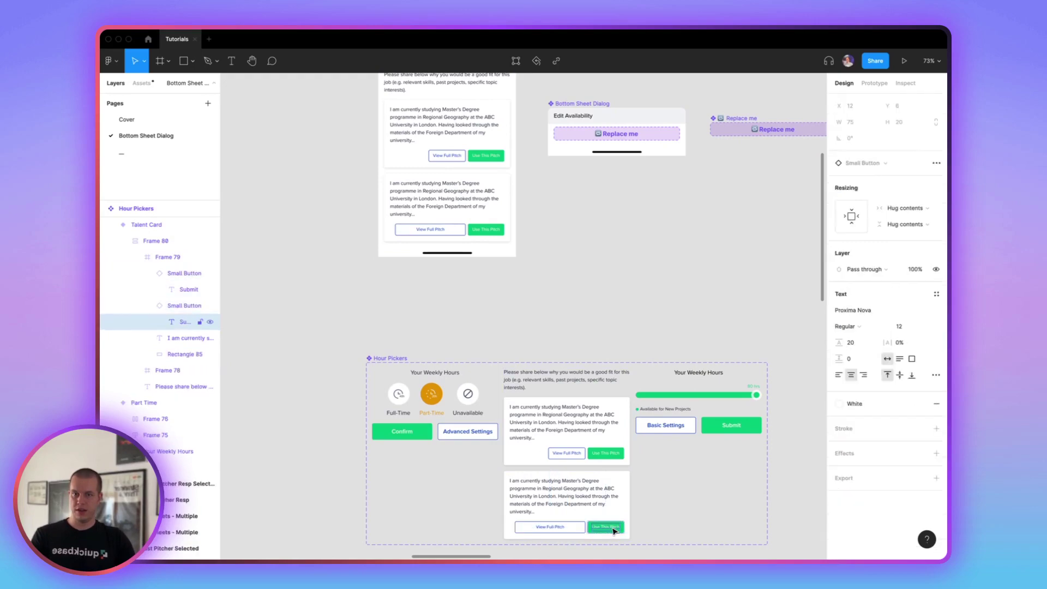
left_click(622, 532)
left_click(699, 247)
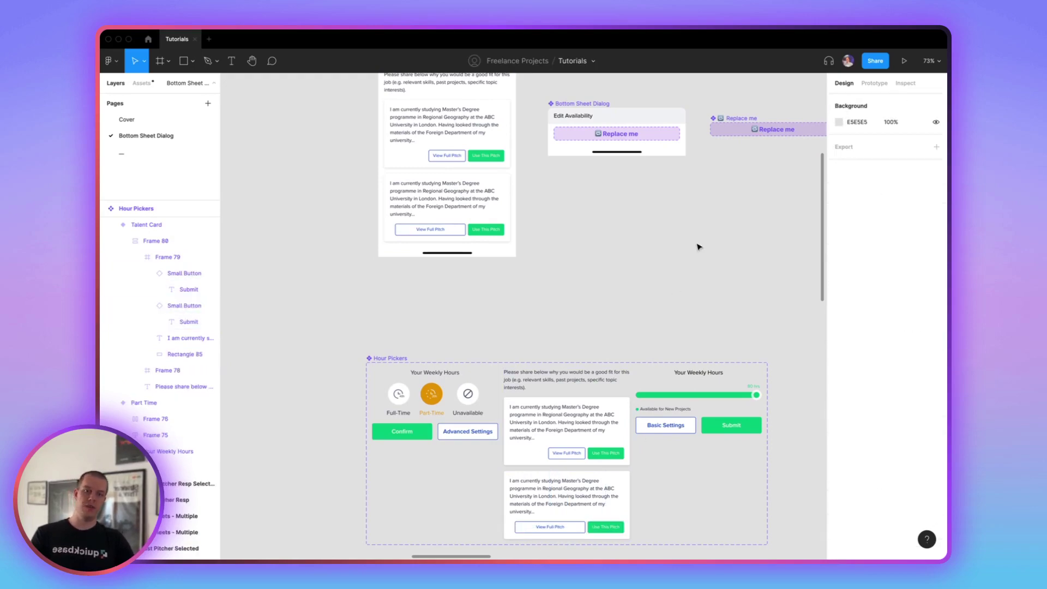
key("super+z")
key("super+z")
key("super+z")
key("super+z")
key("super+z")
key("super+z")
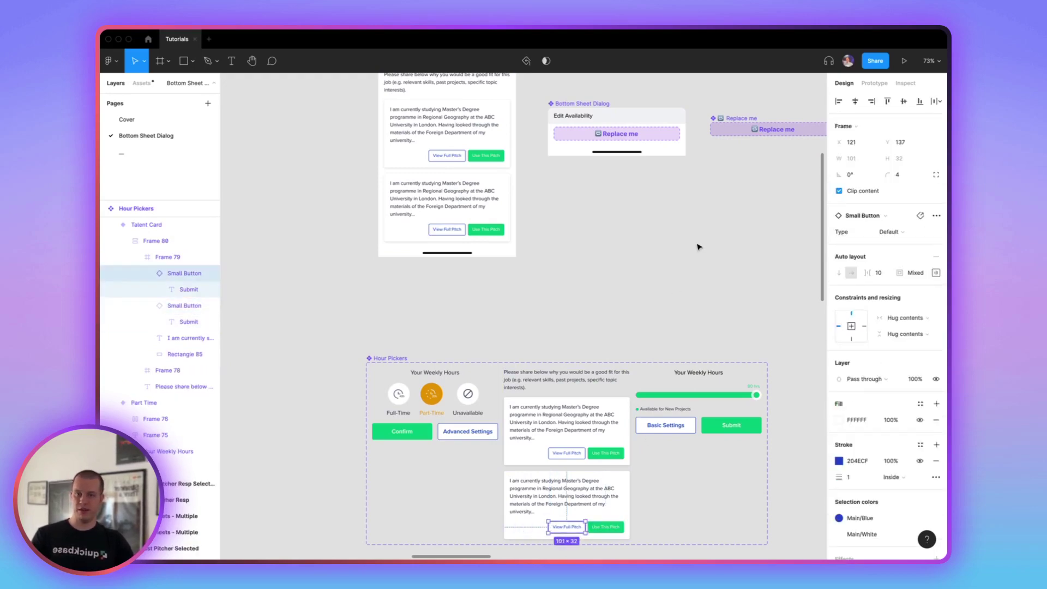
Step: Inspect the properties of the Bottom Sheet Dialog component, its nested placeholder, the home screen's dialog instance and the main Replace me component
left_click_drag(608, 199, 629, 352)
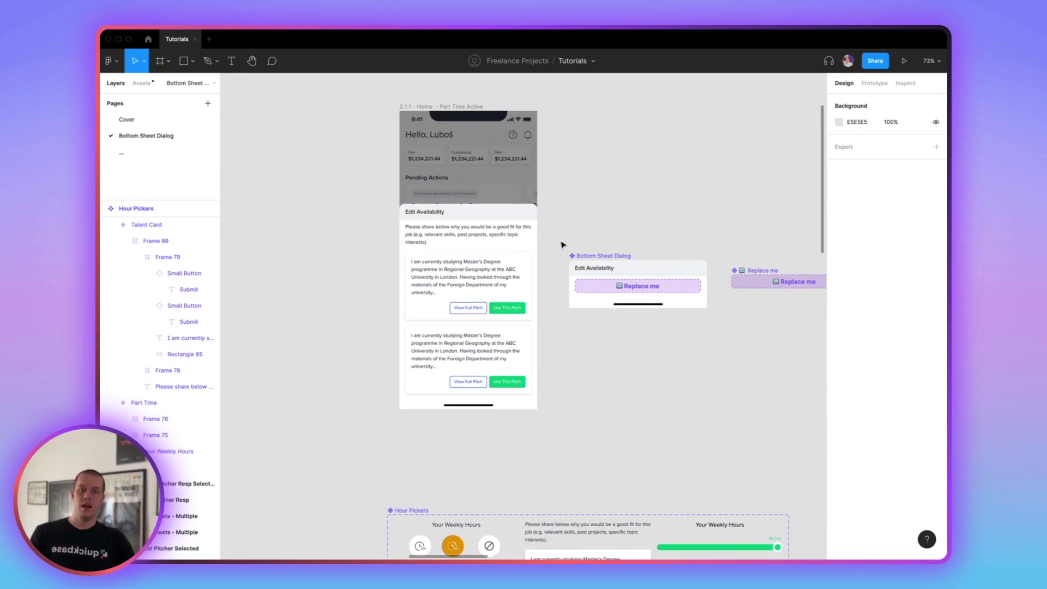
left_click(604, 288)
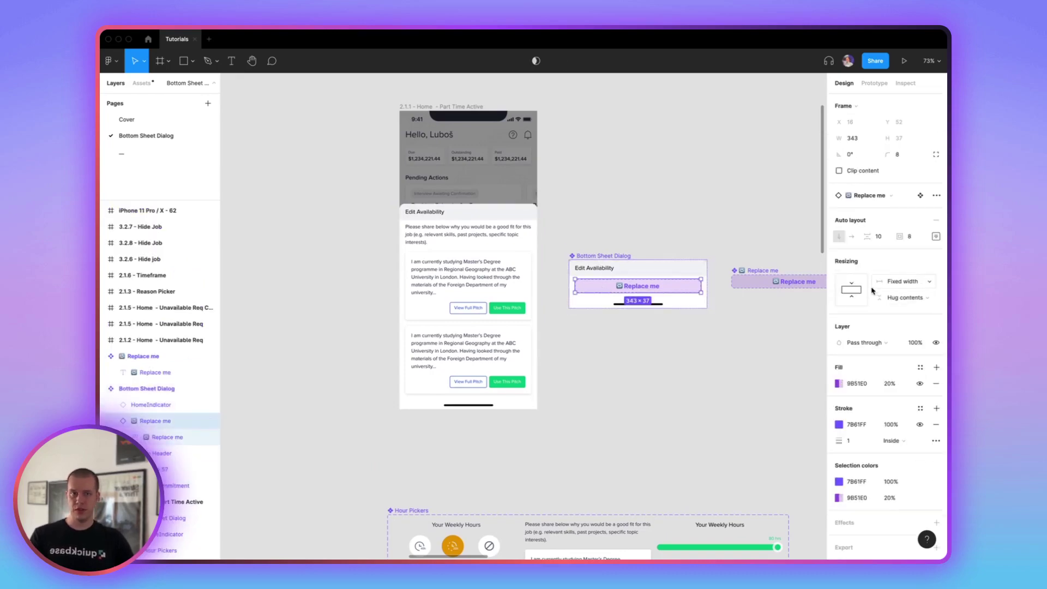
left_click(664, 341)
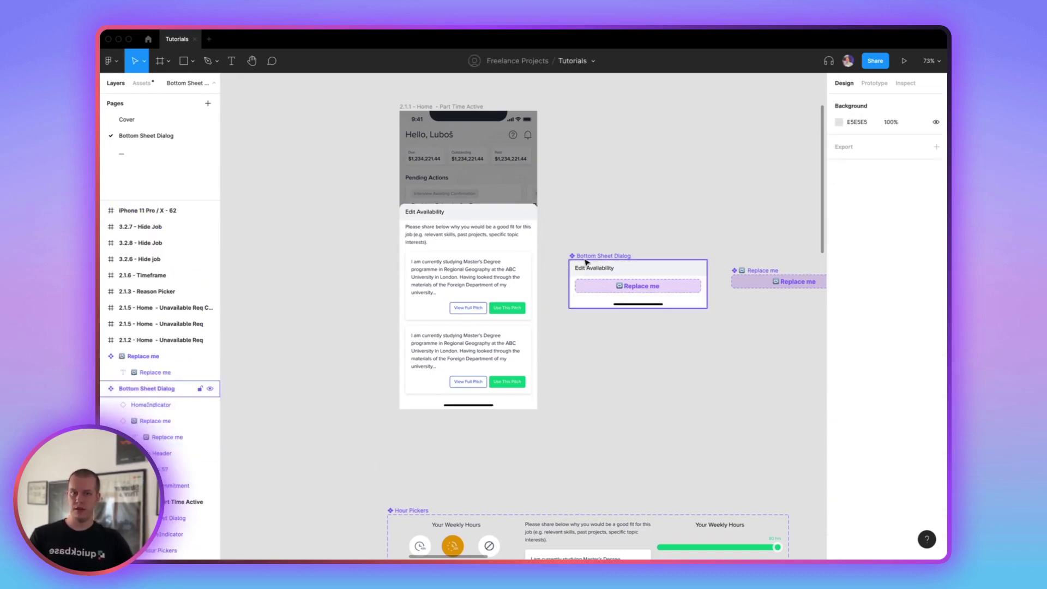
left_click(582, 260)
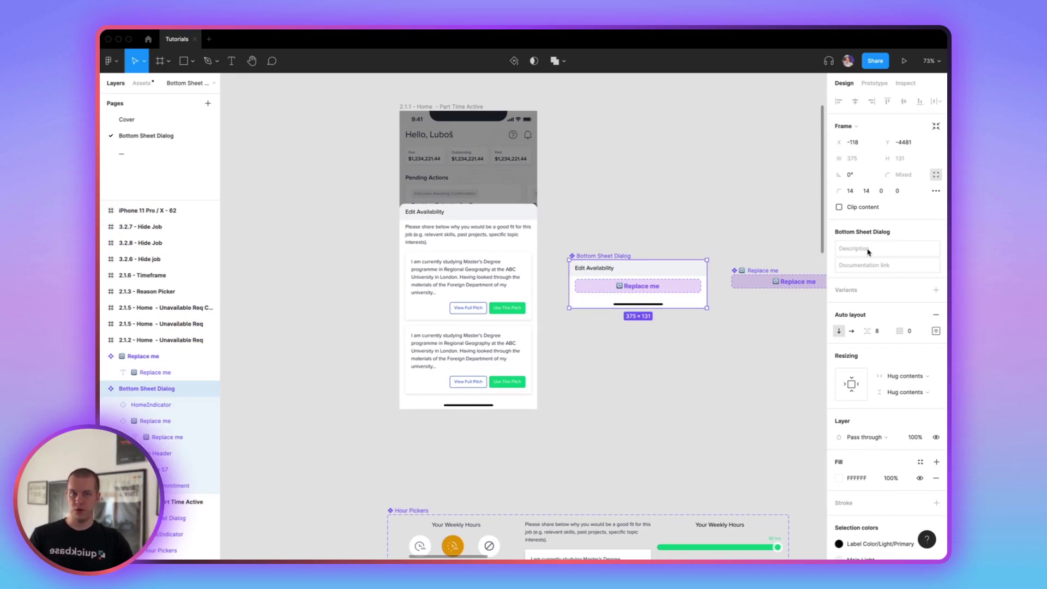
left_click(472, 249)
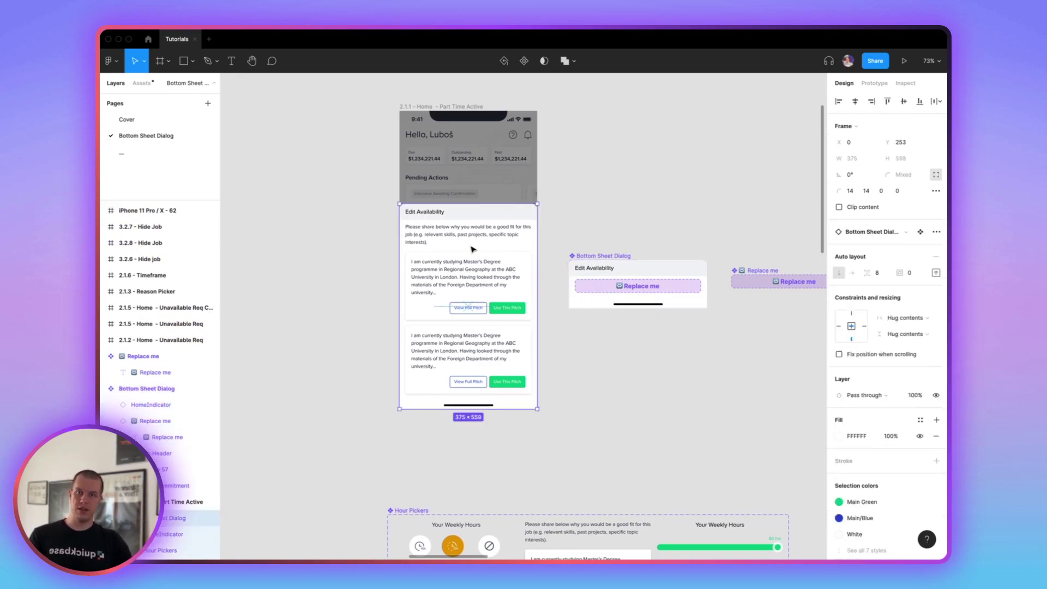
scroll(591, 456, "down", 5)
left_click(634, 164)
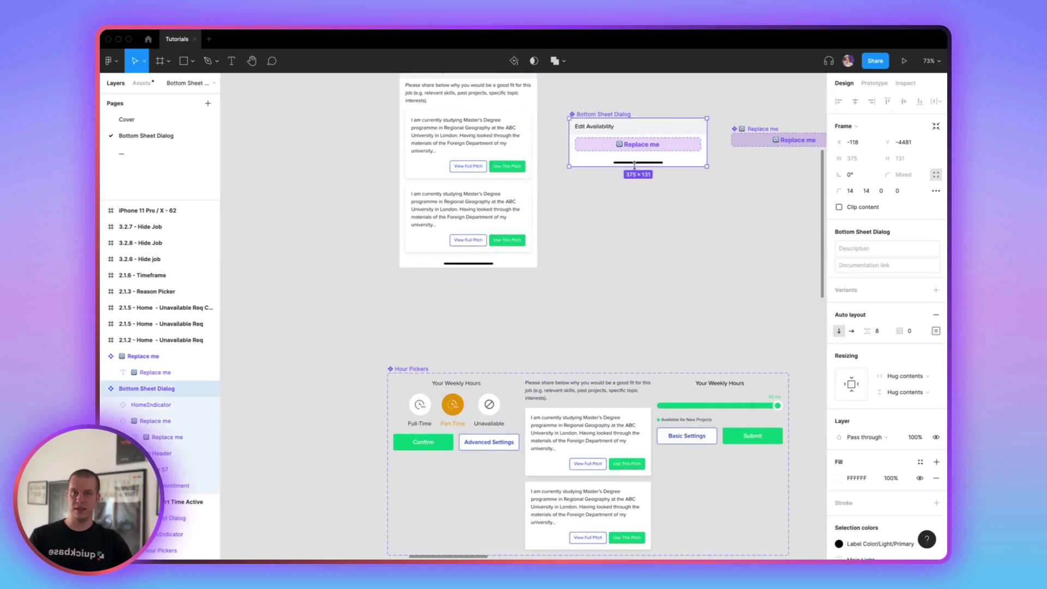
left_click(757, 132)
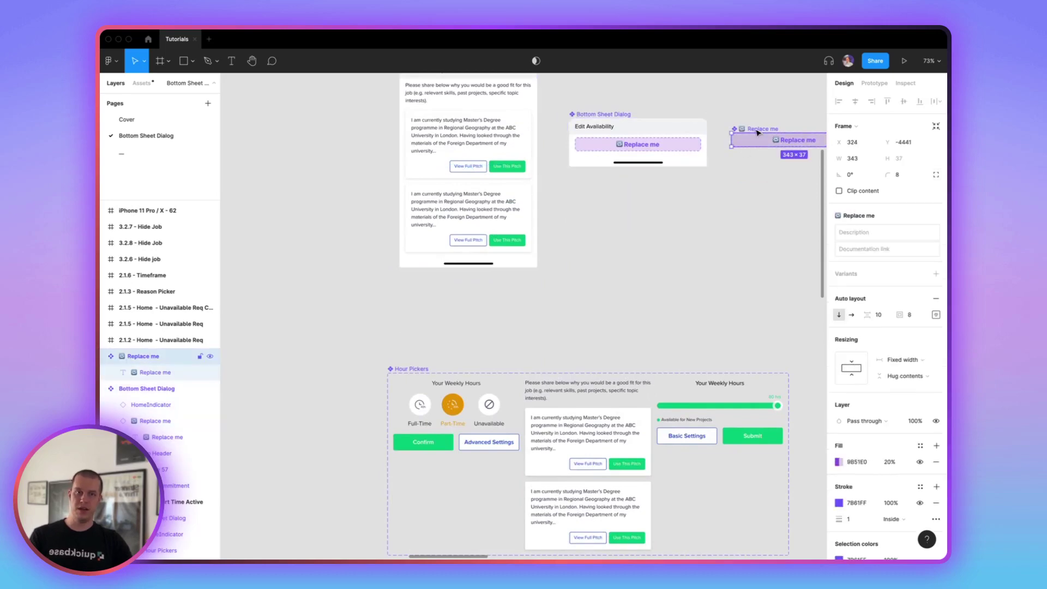
right_click(875, 229)
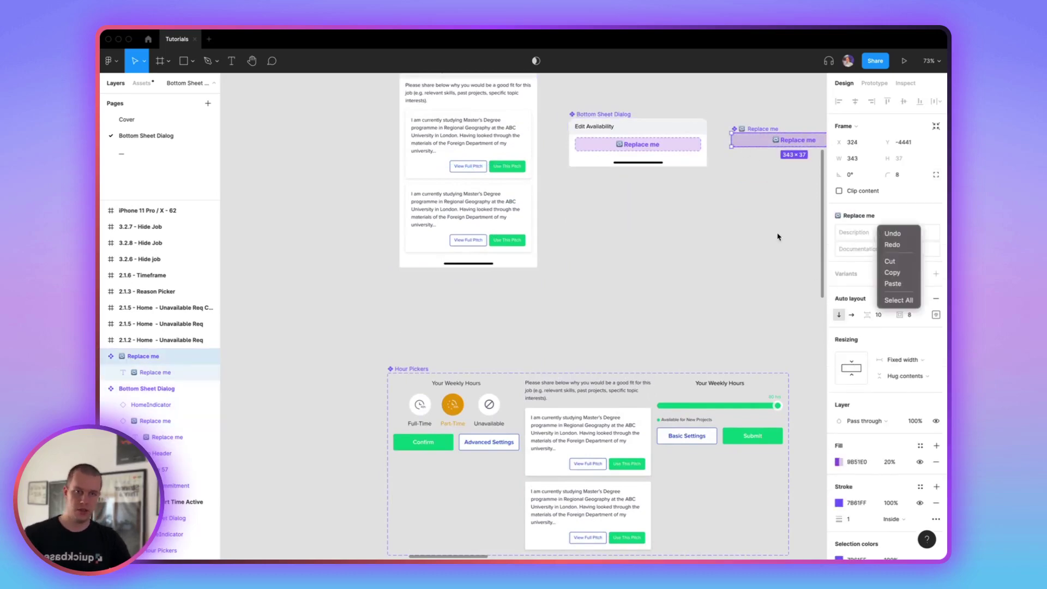
left_click(774, 238)
left_click(747, 222)
scroll(627, 175, "right", 3)
scroll(626, 174, "up", 2)
left_click(598, 216)
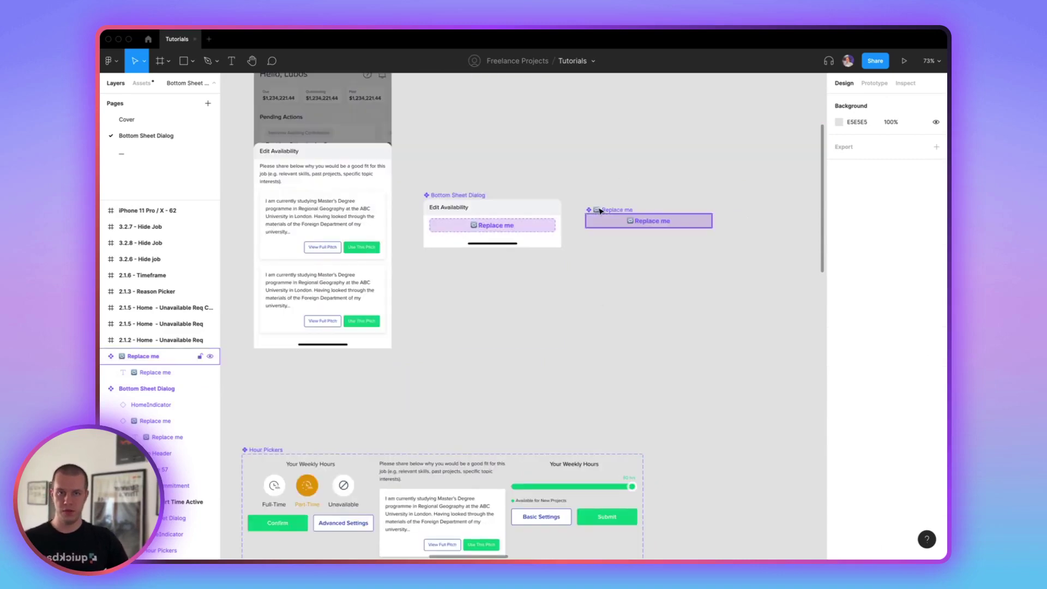